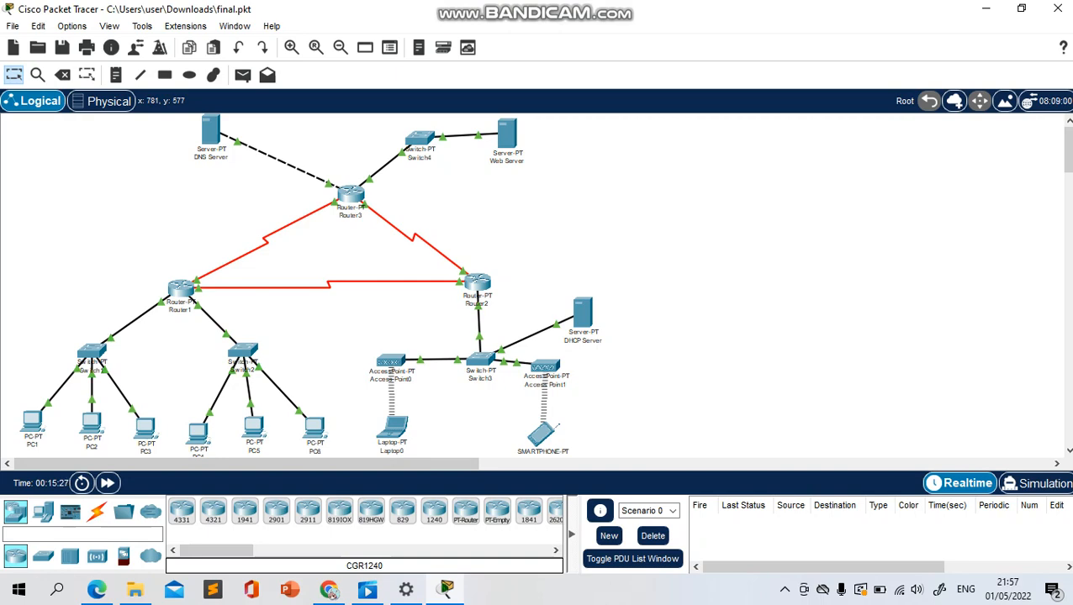
Switch to Chrome's WEB SERVER article and review its beginning, from the title and objectives to the web server definition
mouse_move(328, 589)
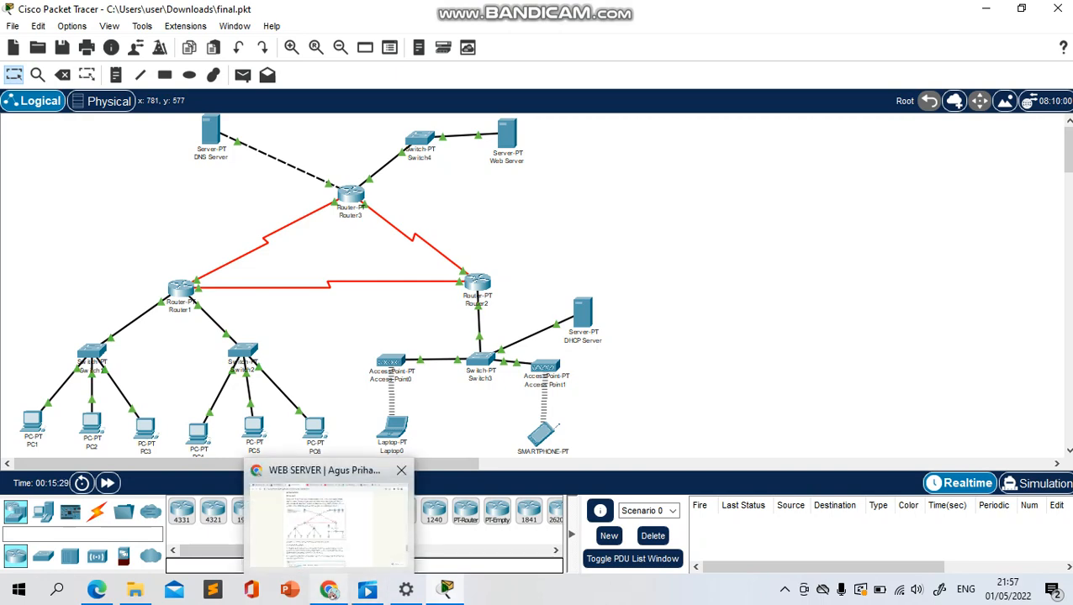
click(328, 521)
scroll(443, 315, up, 15)
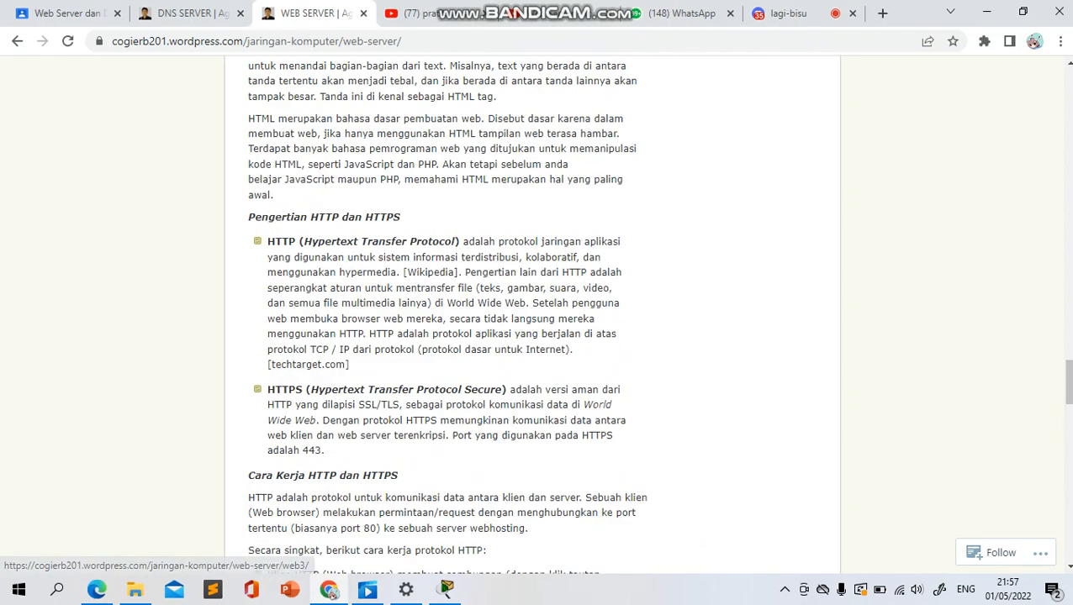
scroll(443, 315, up, 15)
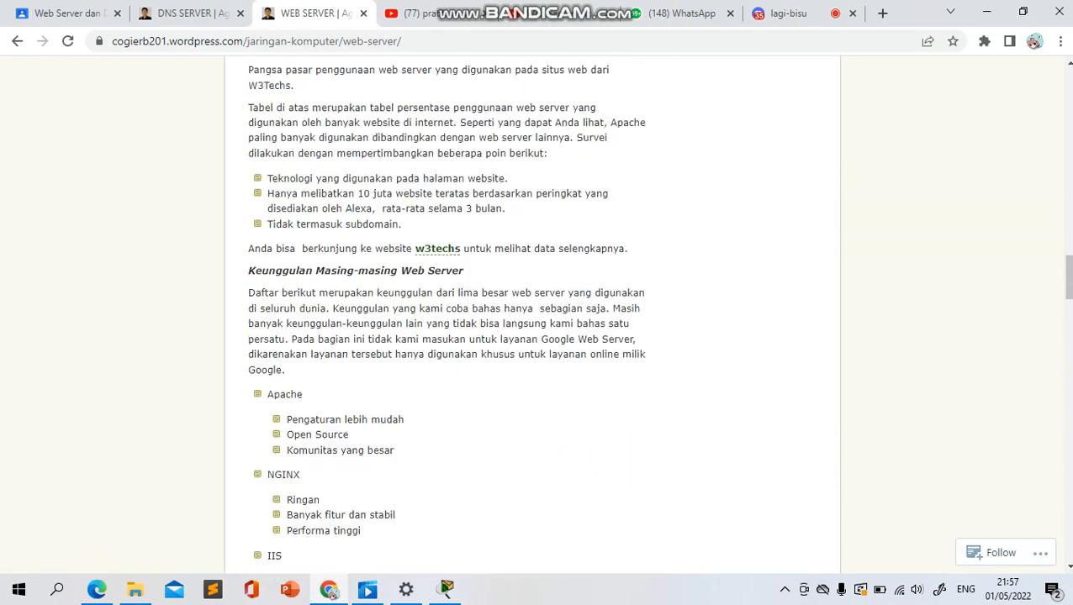
scroll(443, 314, up, 15)
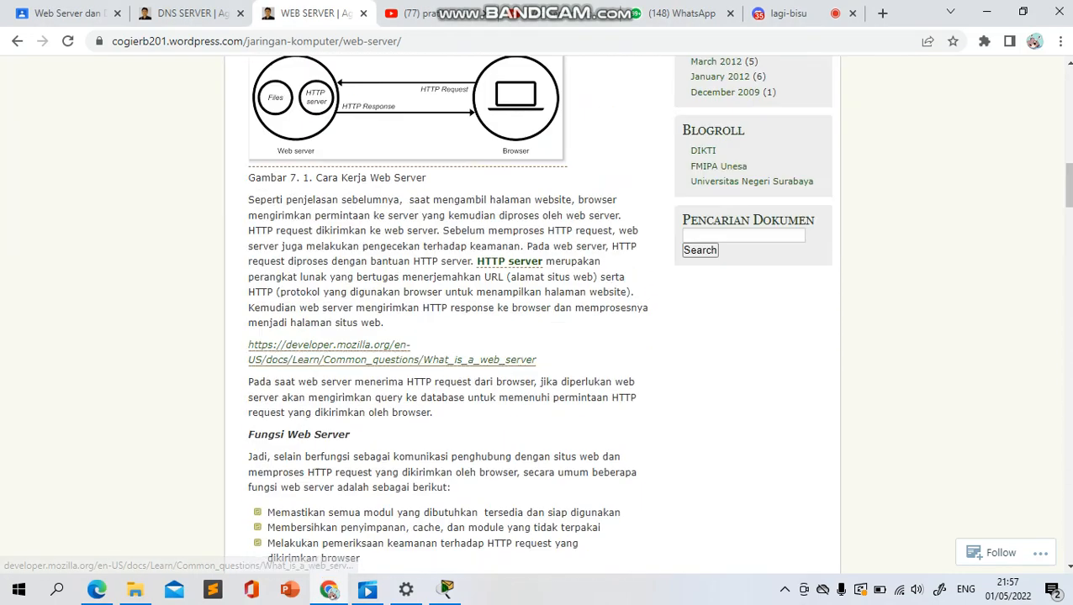
scroll(443, 315, up, 2)
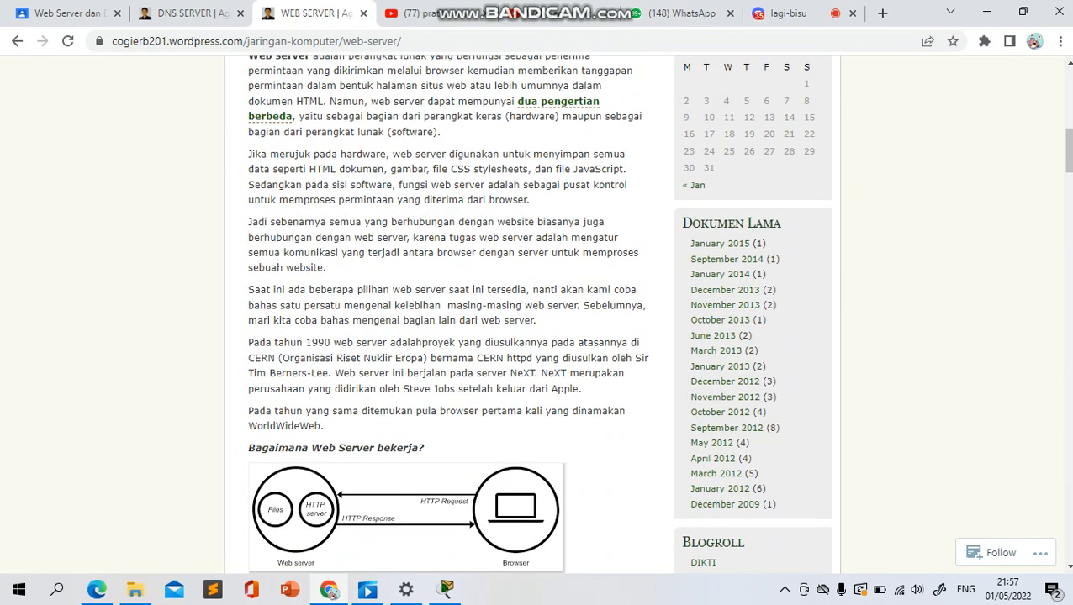
scroll(443, 315, up, 1)
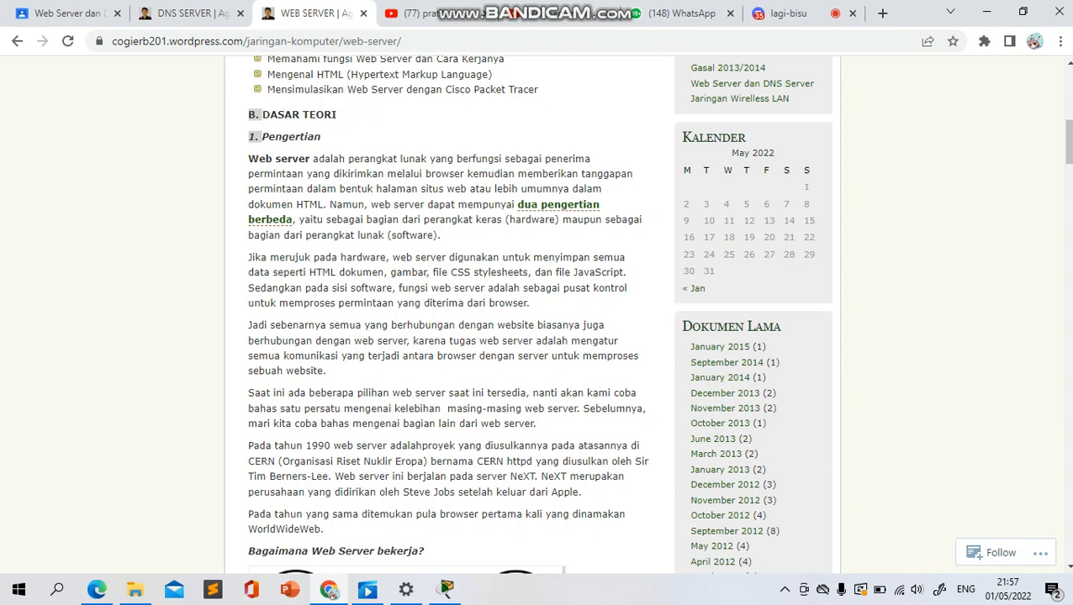
scroll(443, 314, up, 3)
scroll(443, 314, up, 1)
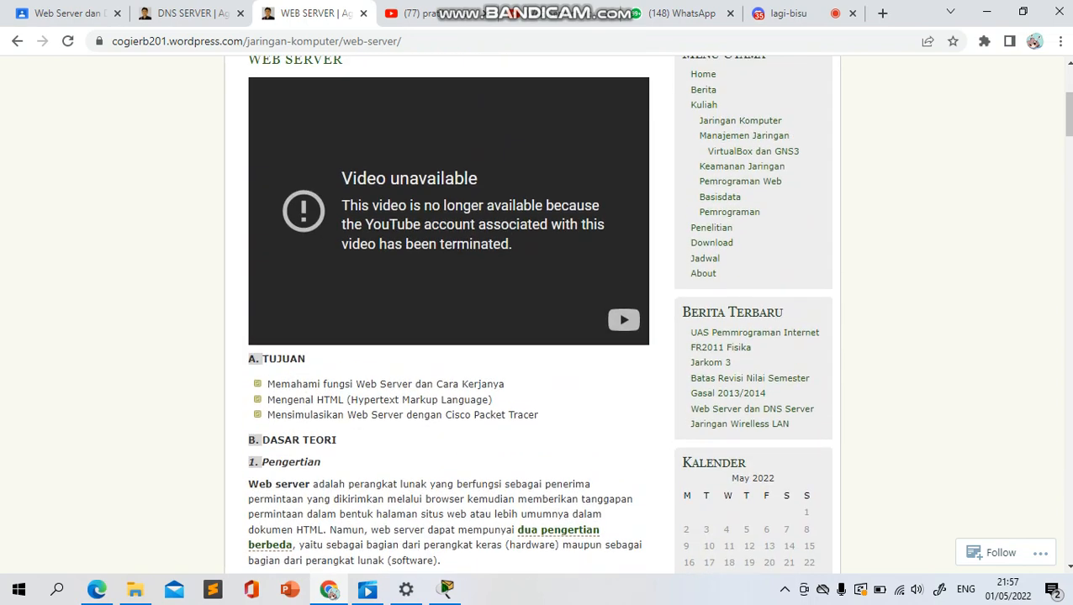
scroll(443, 315, up, 2)
scroll(443, 314, down, 2)
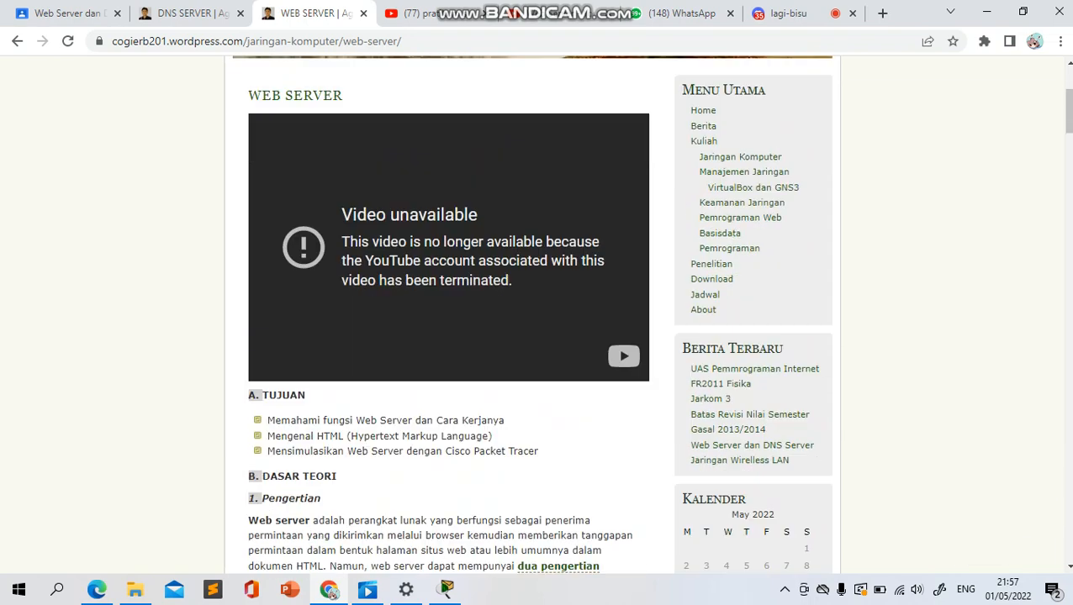
scroll(443, 315, down, 3)
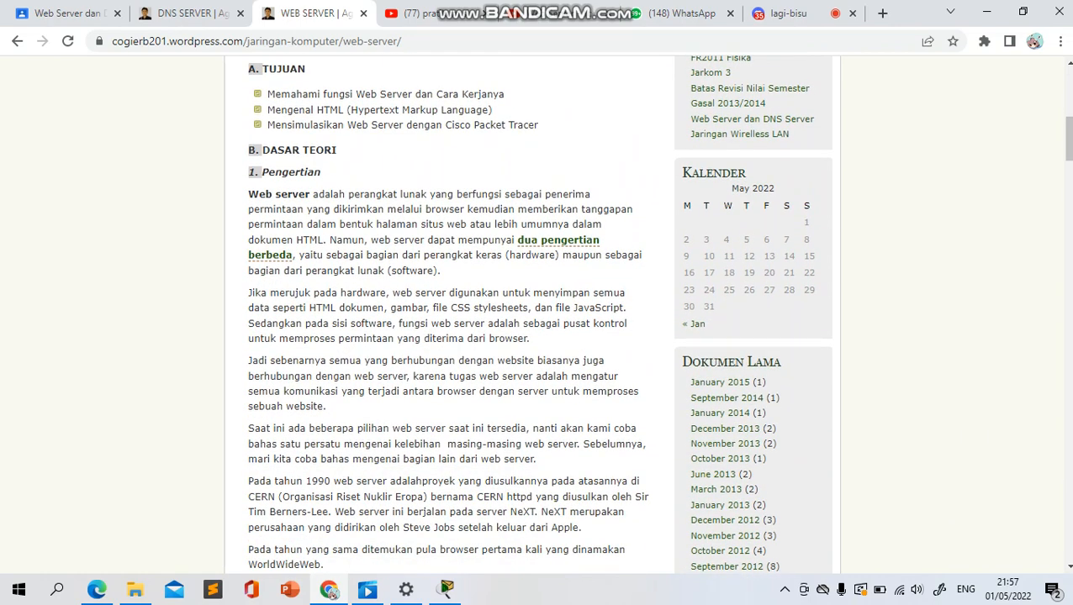
scroll(539, 312, down, 1)
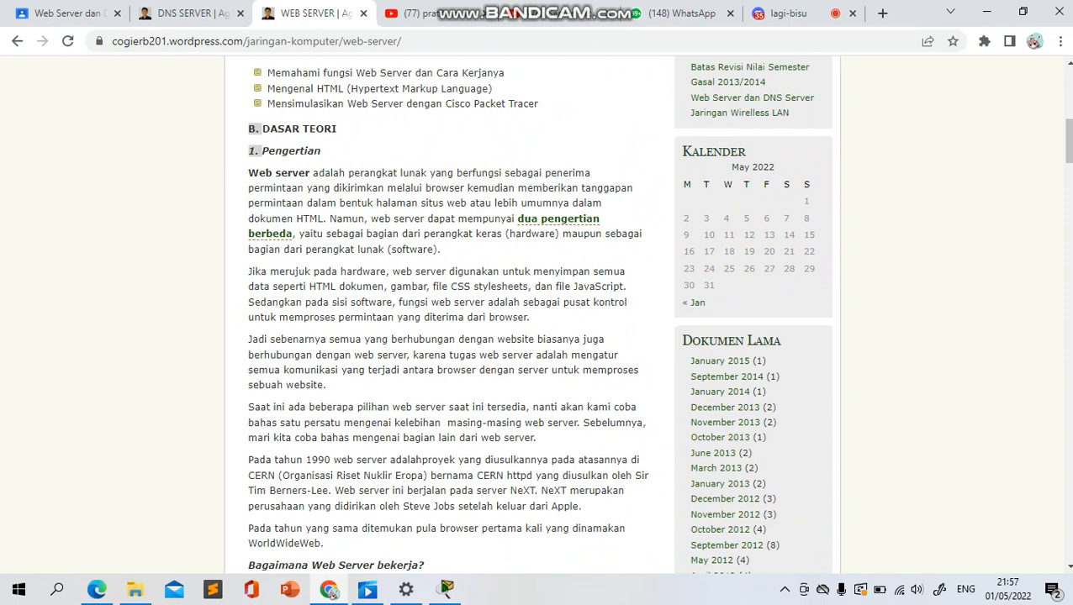
Read through the article's theory on how web servers work, their products and HTTP/HTTPS, down to the experiment scenario
scroll(445, 311, down, 20)
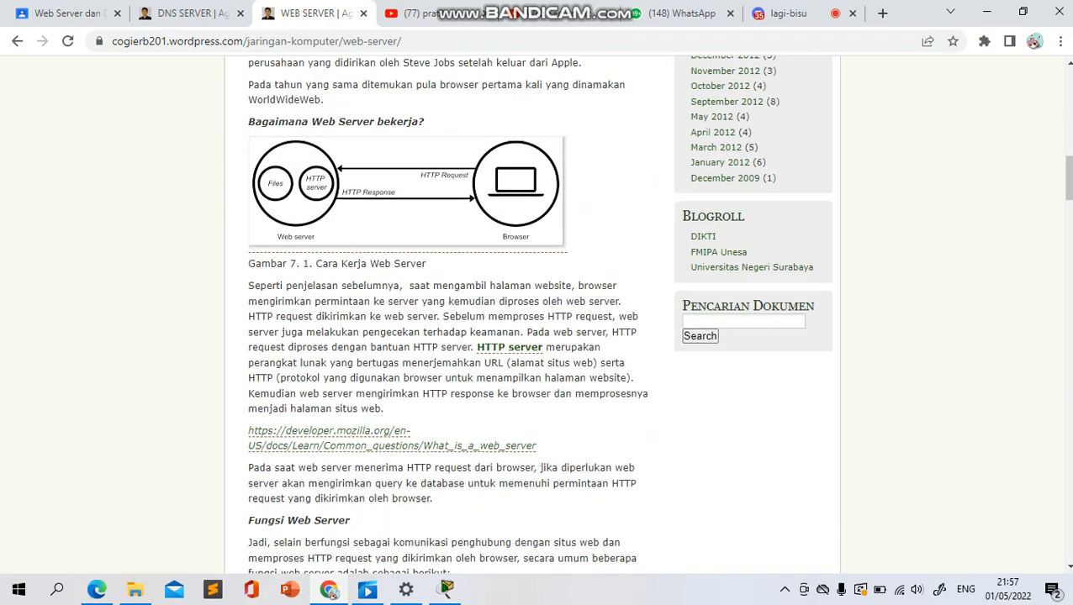
scroll(445, 311, down, 5)
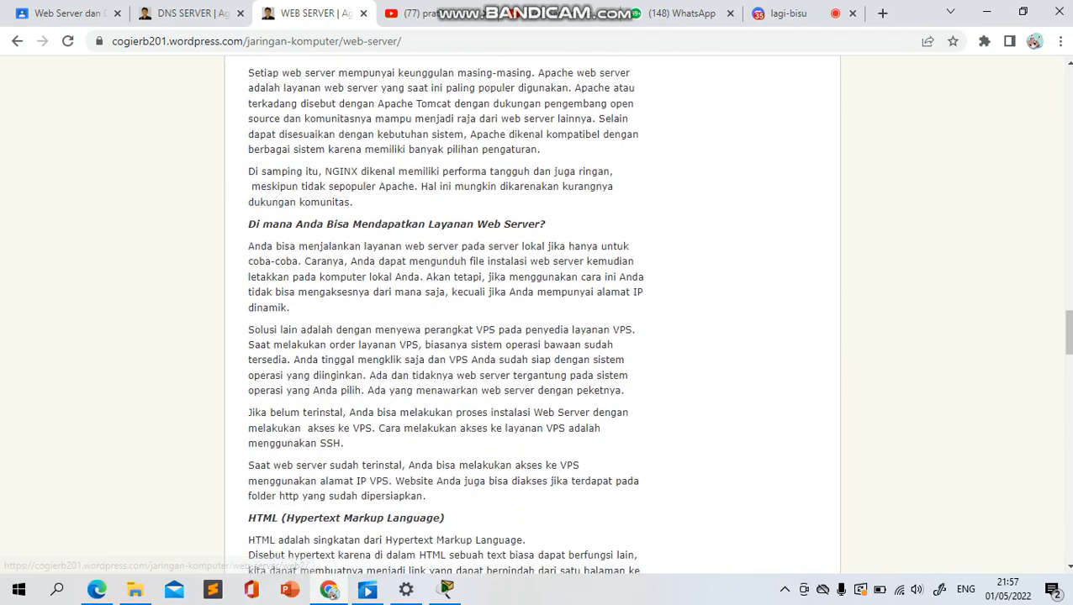
scroll(445, 311, up, 5)
scroll(446, 311, up, 5)
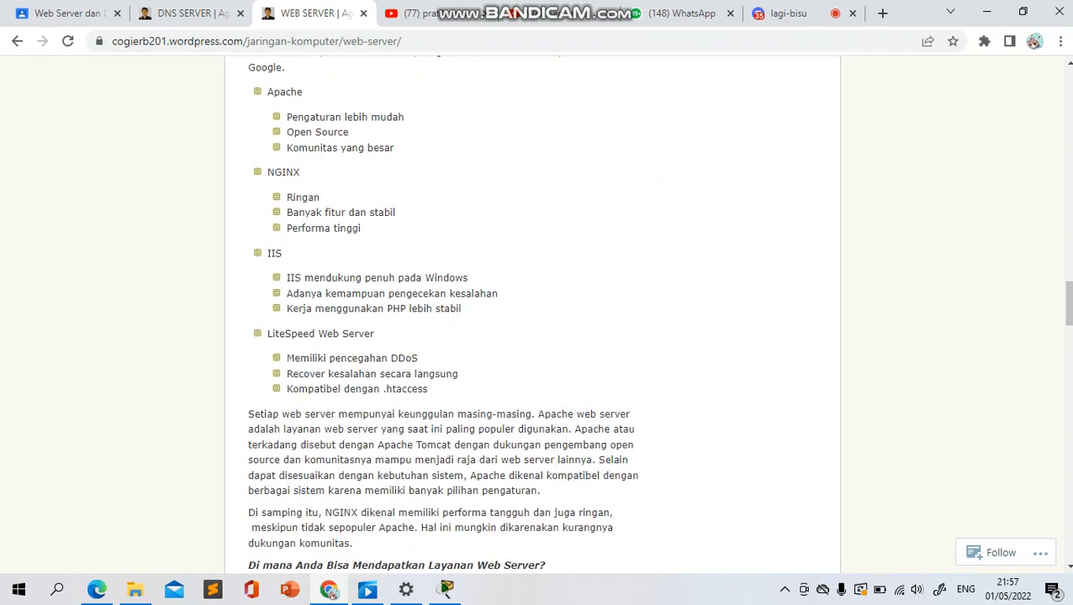
scroll(445, 311, up, 8)
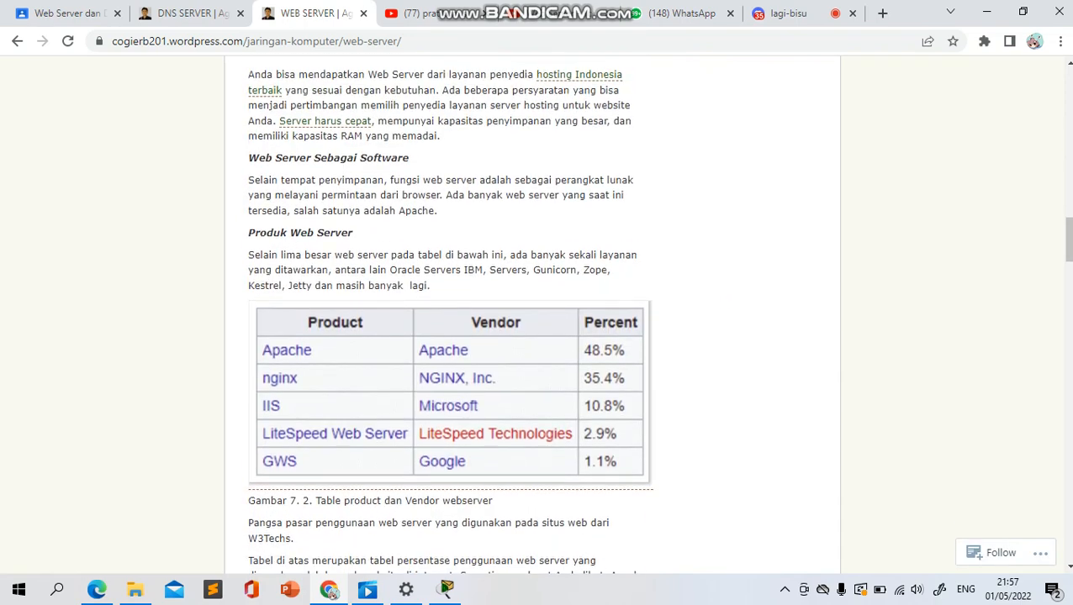
scroll(446, 311, down, 1)
scroll(445, 311, up, 2)
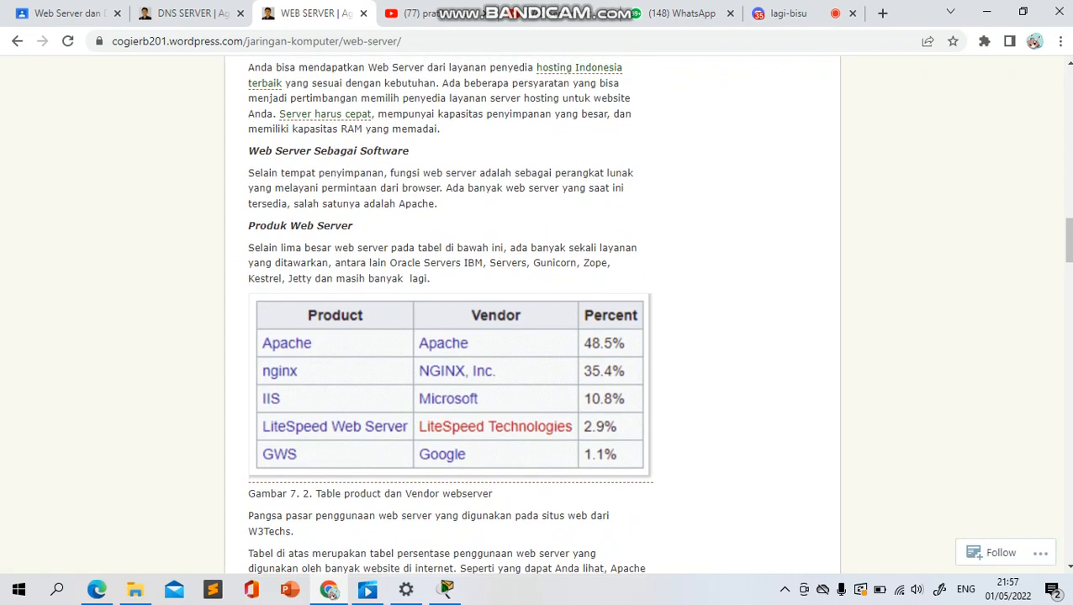
scroll(446, 311, up, 1)
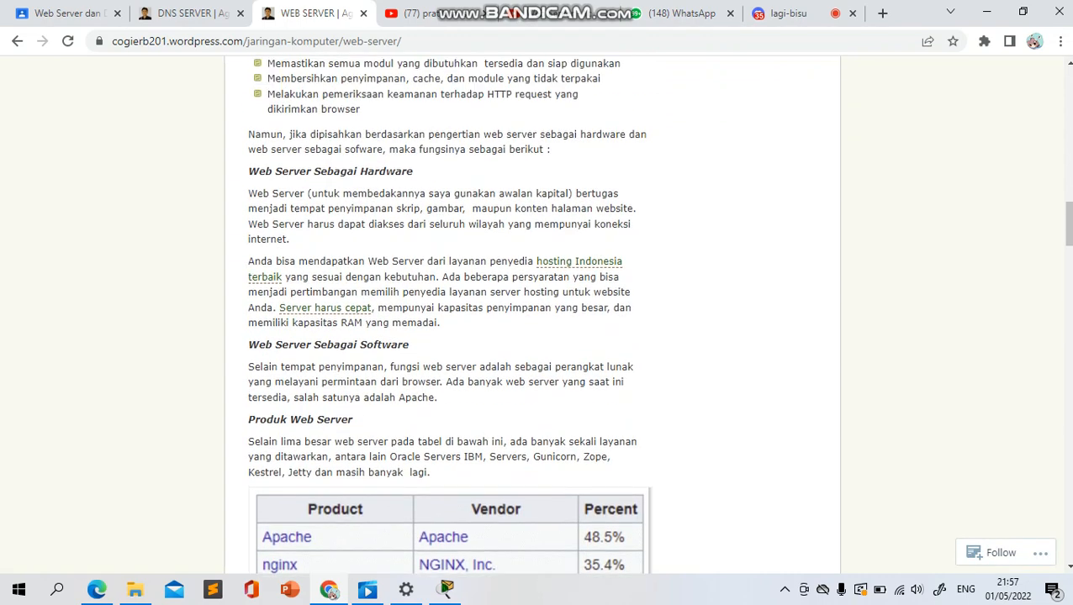
scroll(445, 311, down, 8)
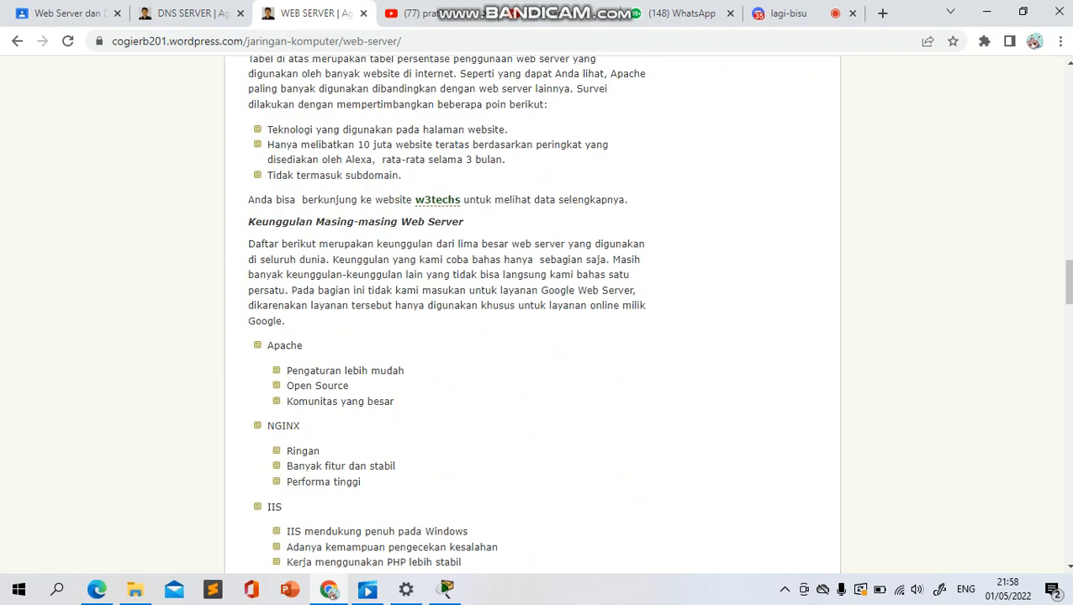
scroll(446, 311, down, 5)
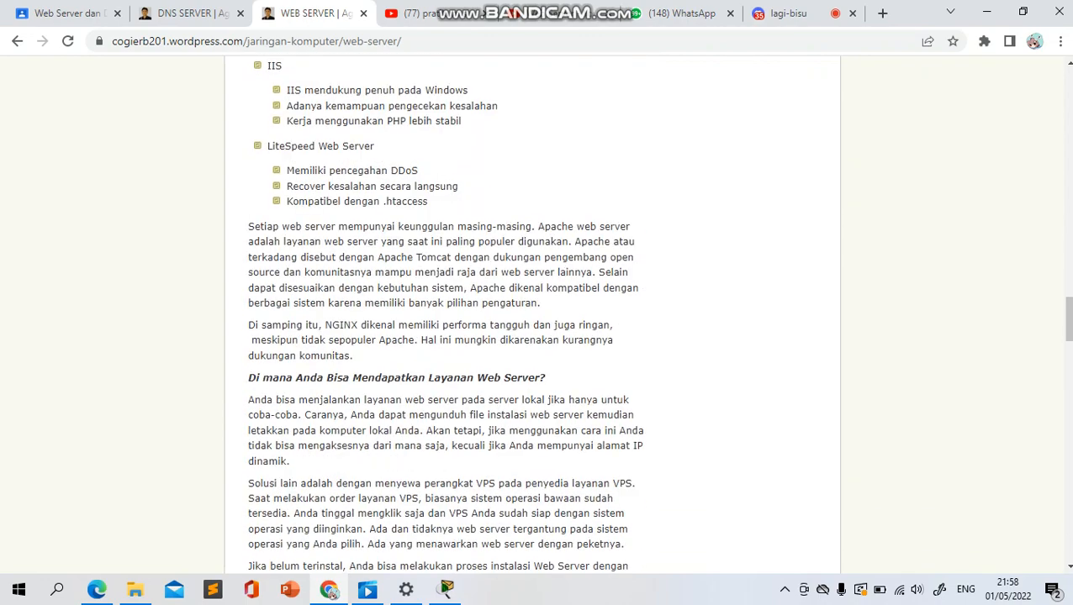
scroll(445, 311, down, 10)
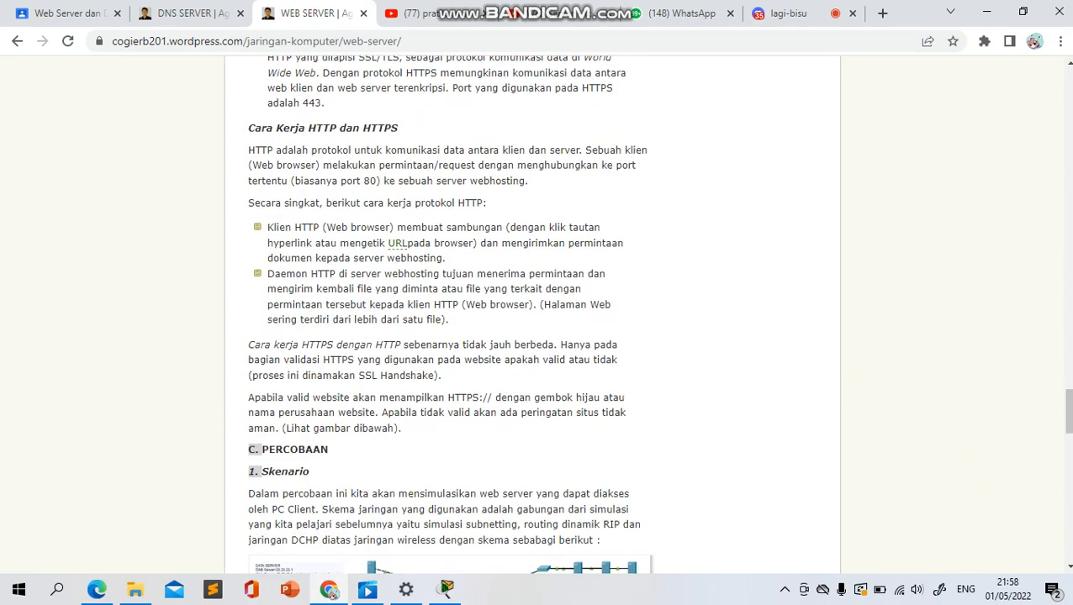
scroll(445, 311, down, 4)
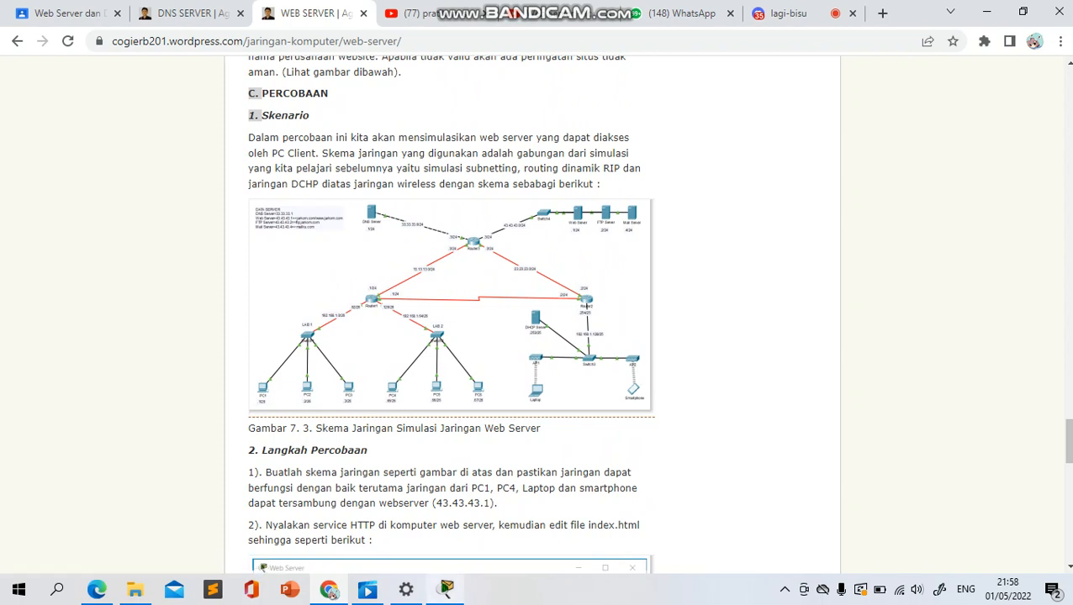
Enlarge the article's web server network diagram and compare it with the topology in Packet Tracer
mouse_move(446, 588)
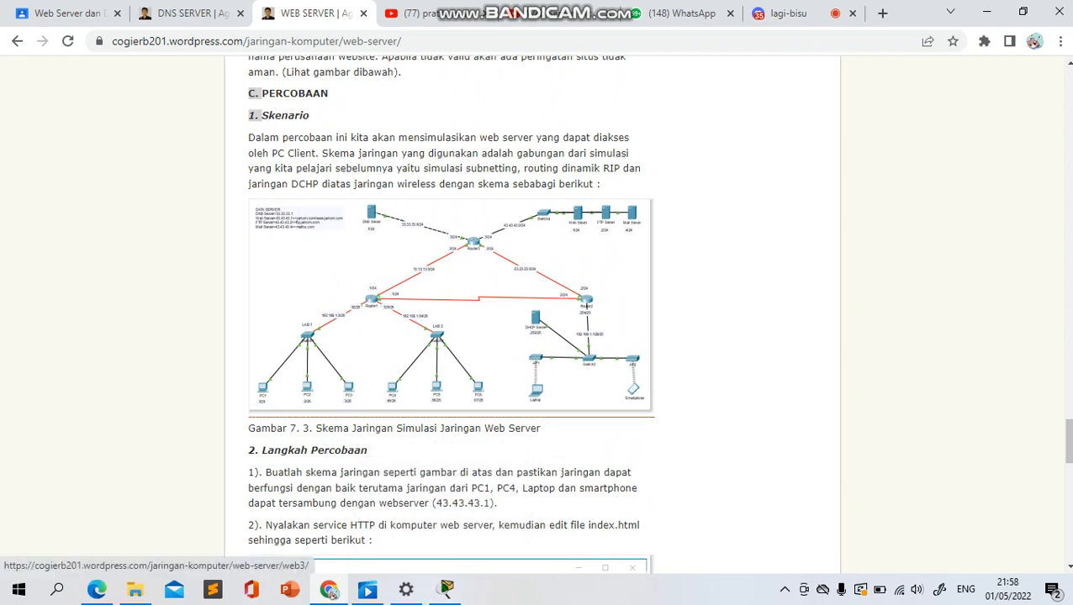
click(452, 315)
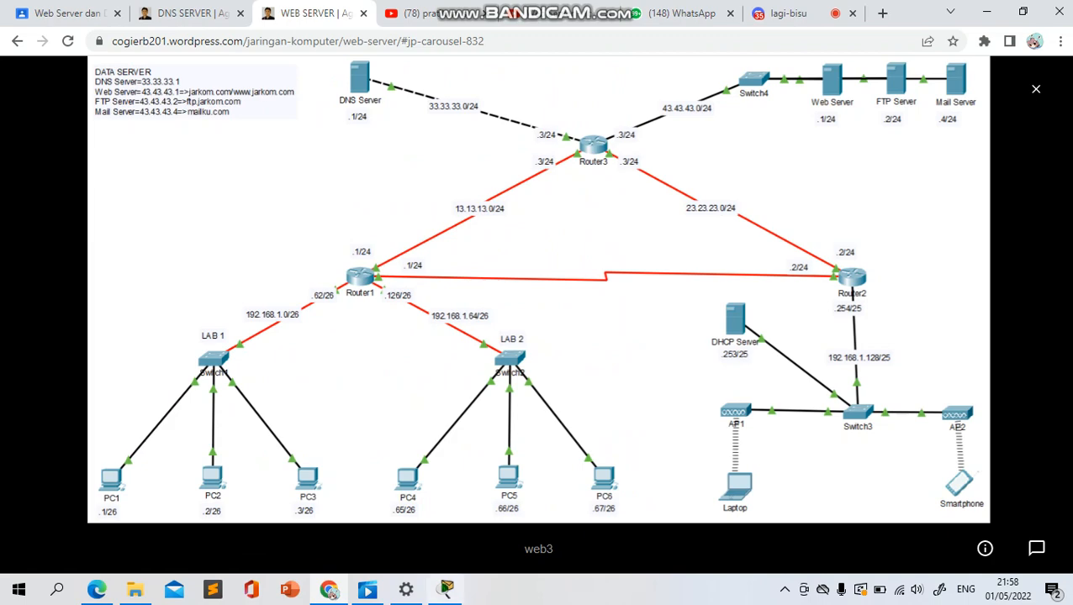
mouse_move(447, 588)
click(444, 521)
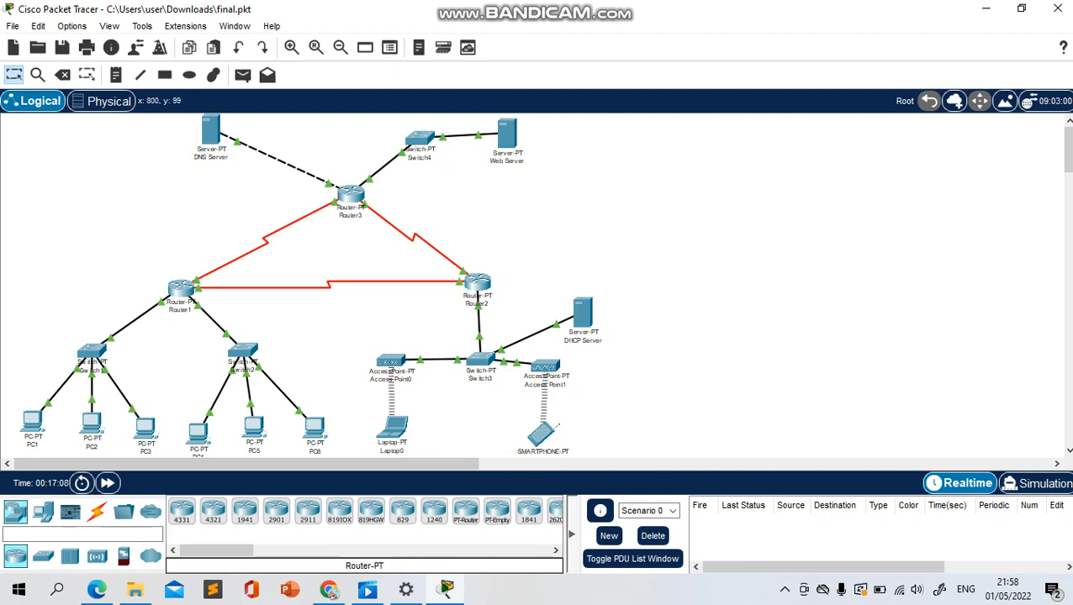
mouse_move(446, 590)
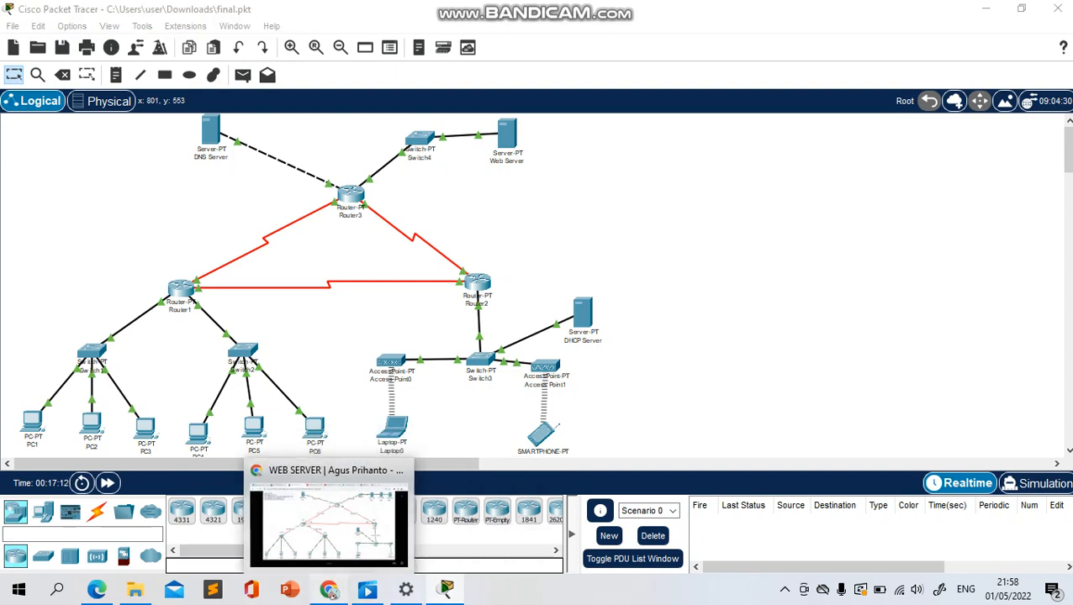
click(331, 591)
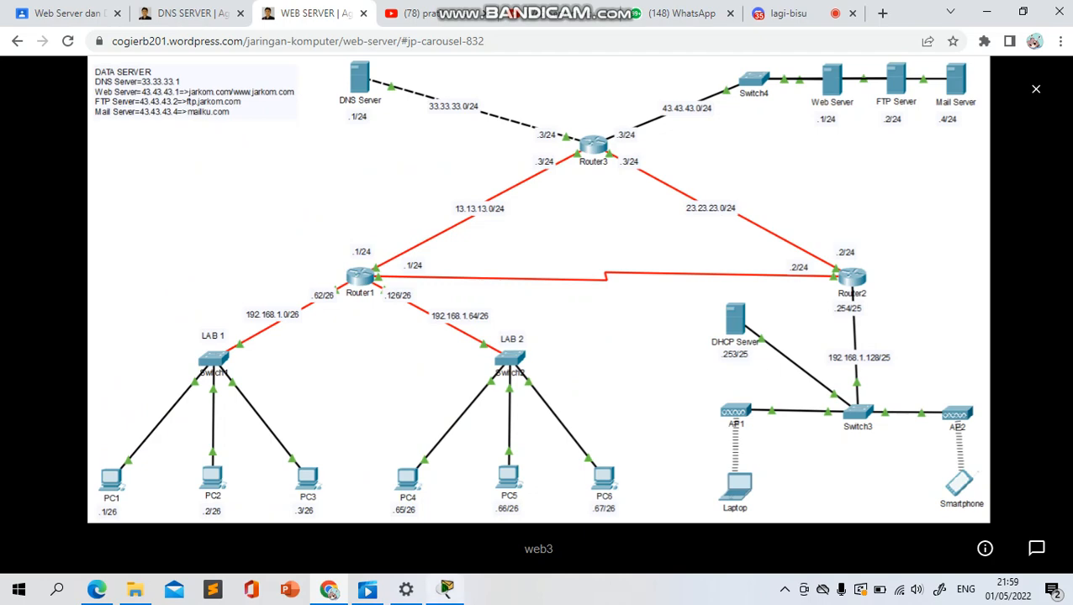
mouse_move(446, 590)
click(444, 528)
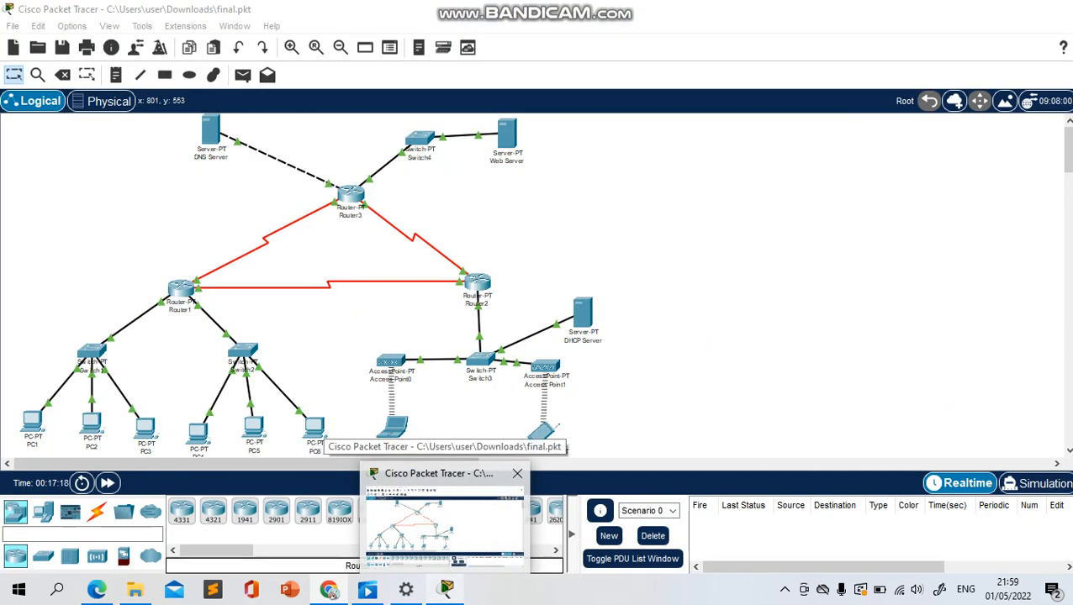
click(331, 591)
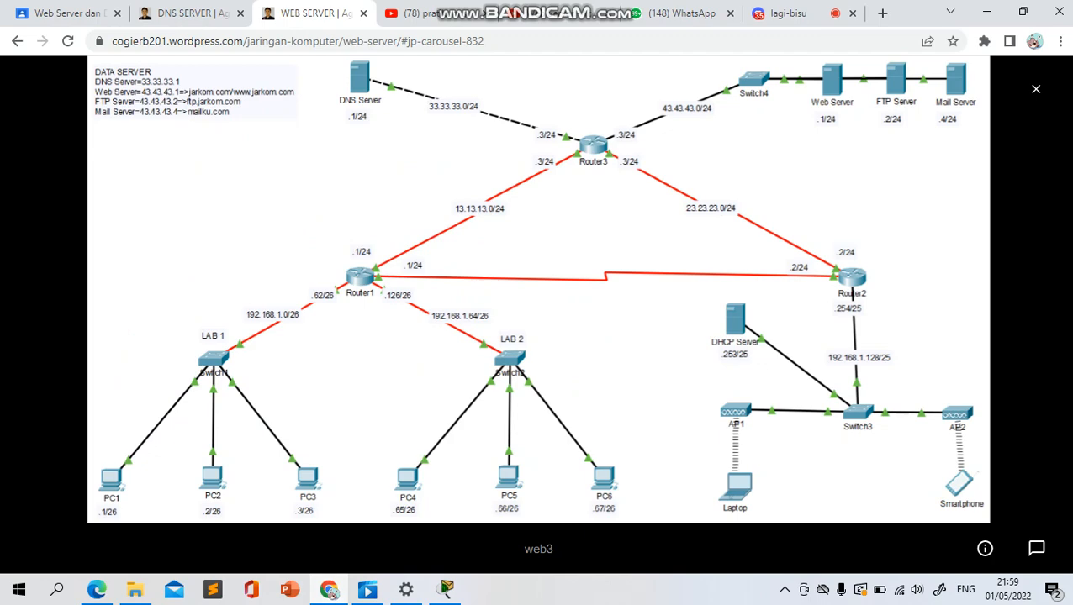
Close the enlarged diagram and read the experiment steps on enabling the HTTP service and editing index.html
key(Escape)
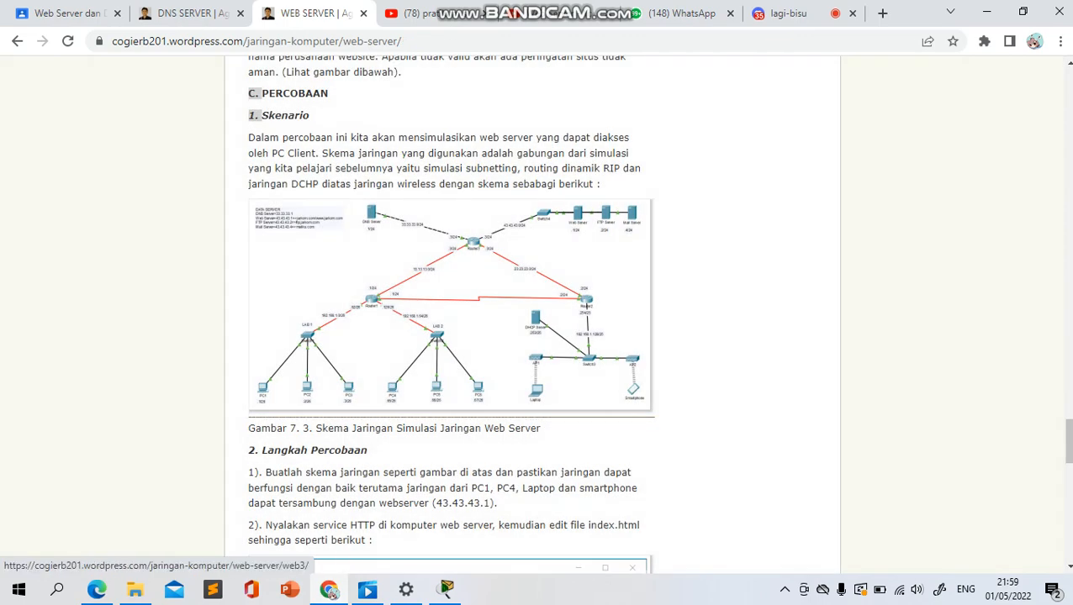
scroll(450, 277, down, 2)
scroll(451, 315, down, 1)
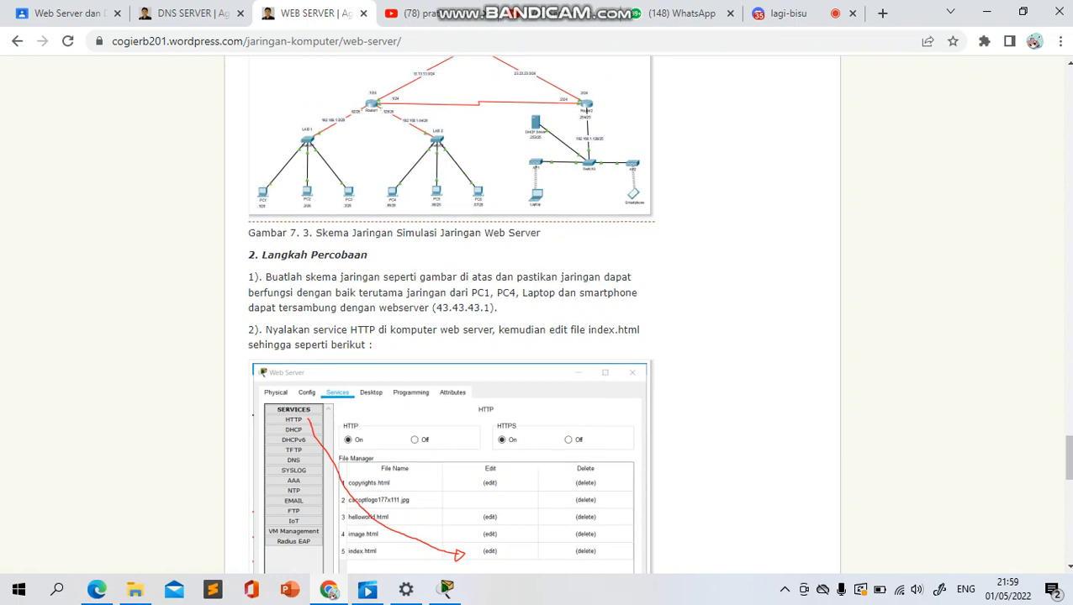
scroll(586, 110, down, 1)
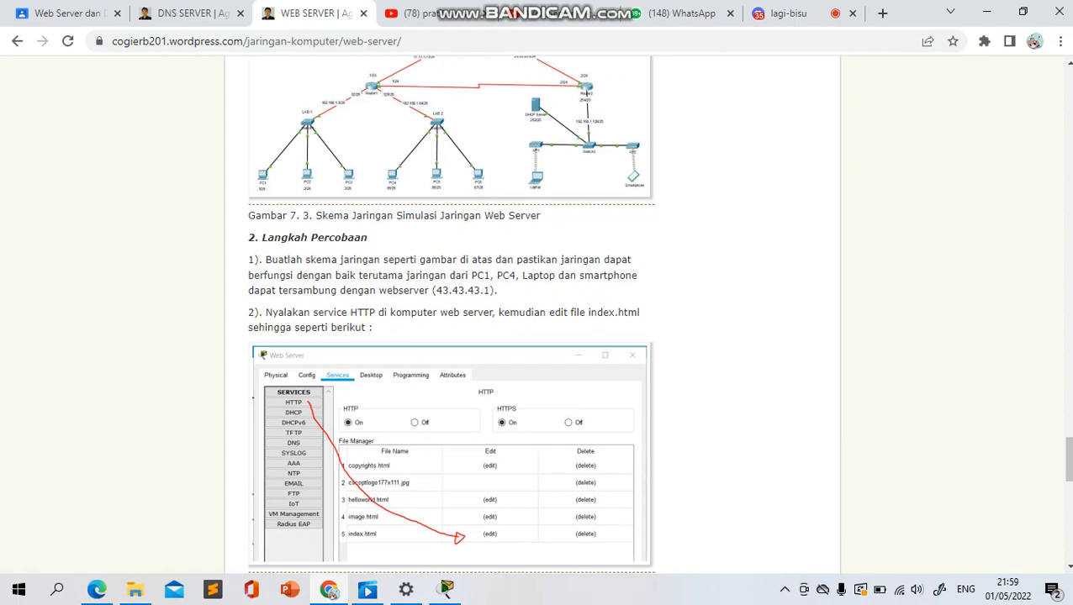
scroll(586, 110, down, 3)
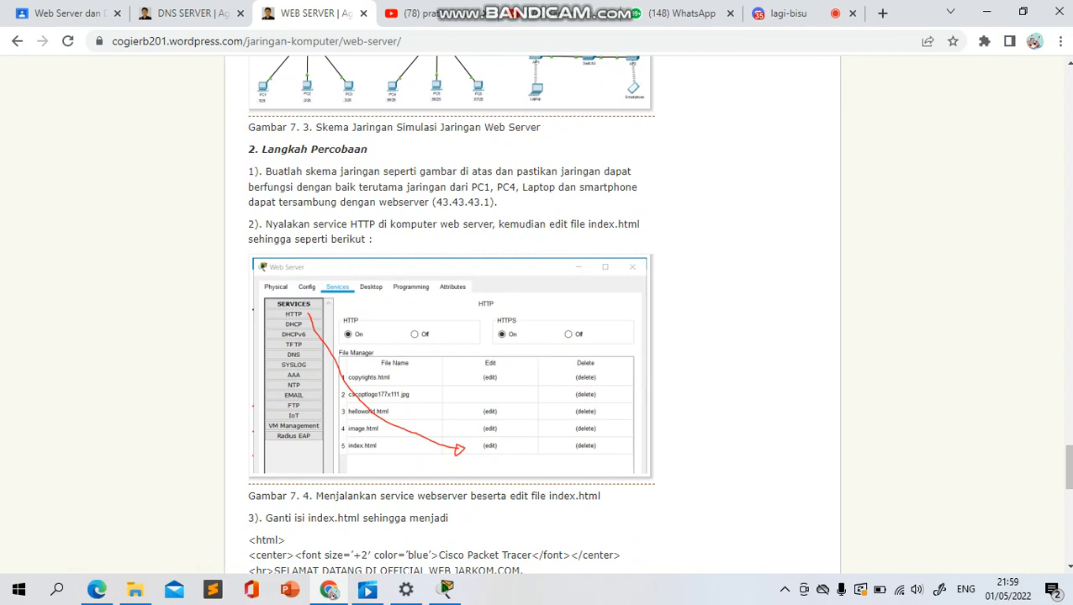
mouse_move(447, 591)
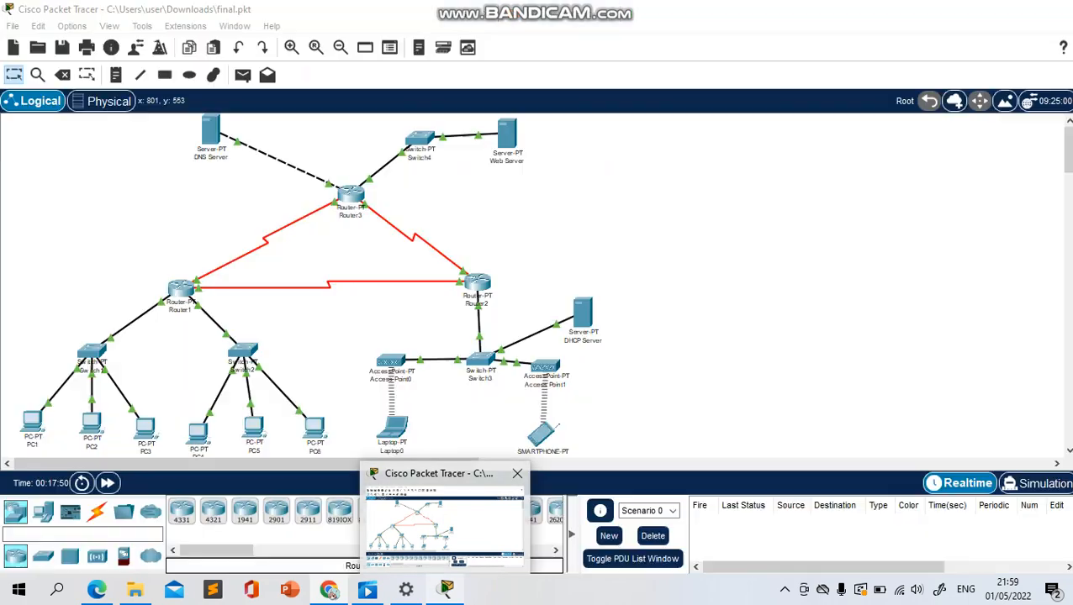
click(437, 516)
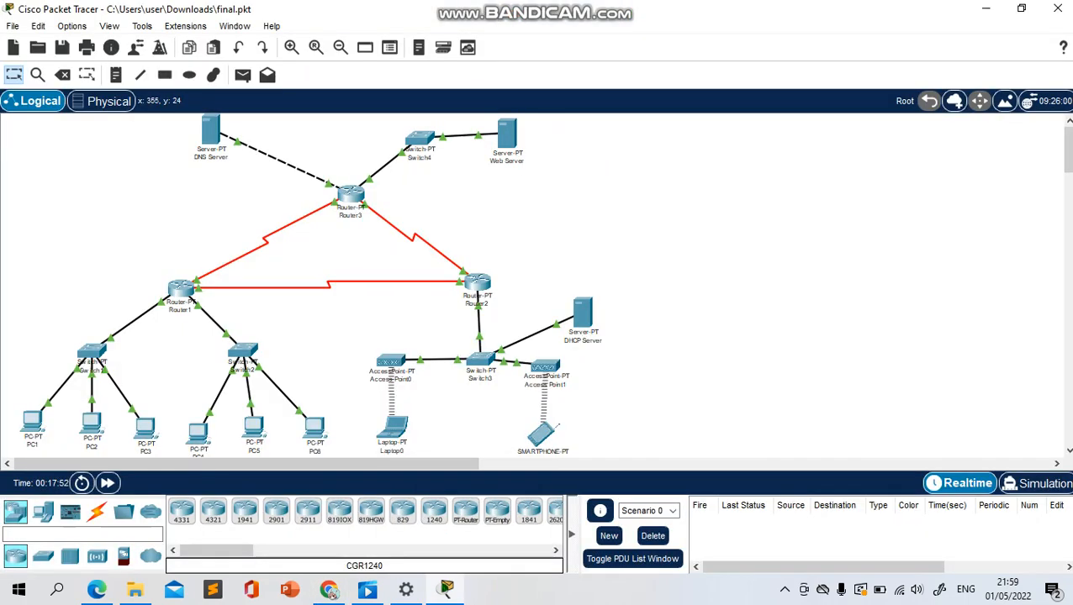
click(506, 136)
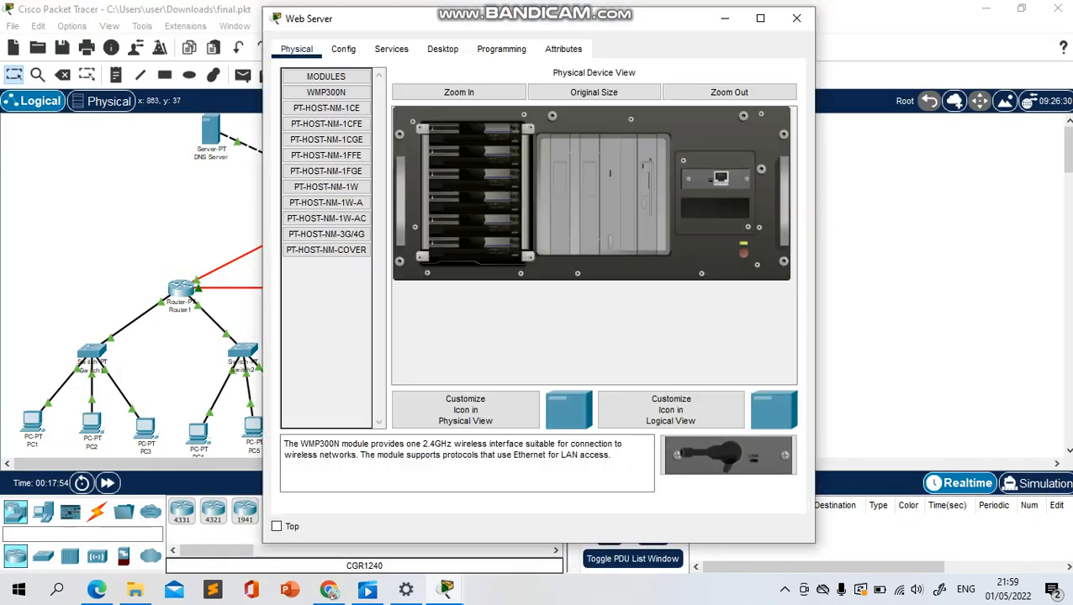
click(329, 590)
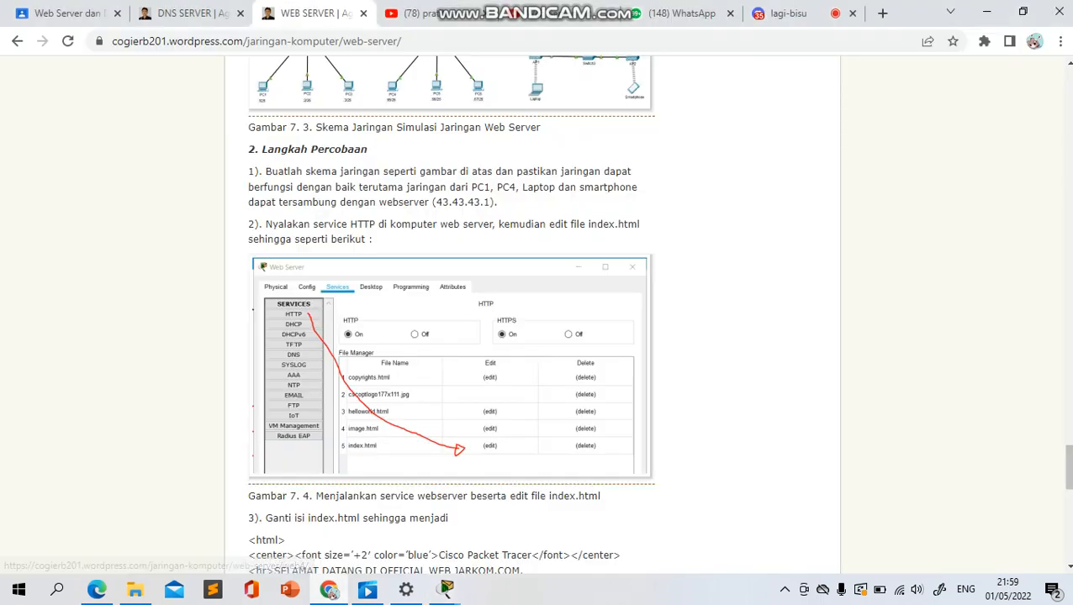
Bring up Packet Tracer's Web Server window beside the article and open index.html from its HTTP service for editing
scroll(451, 314, down, 1)
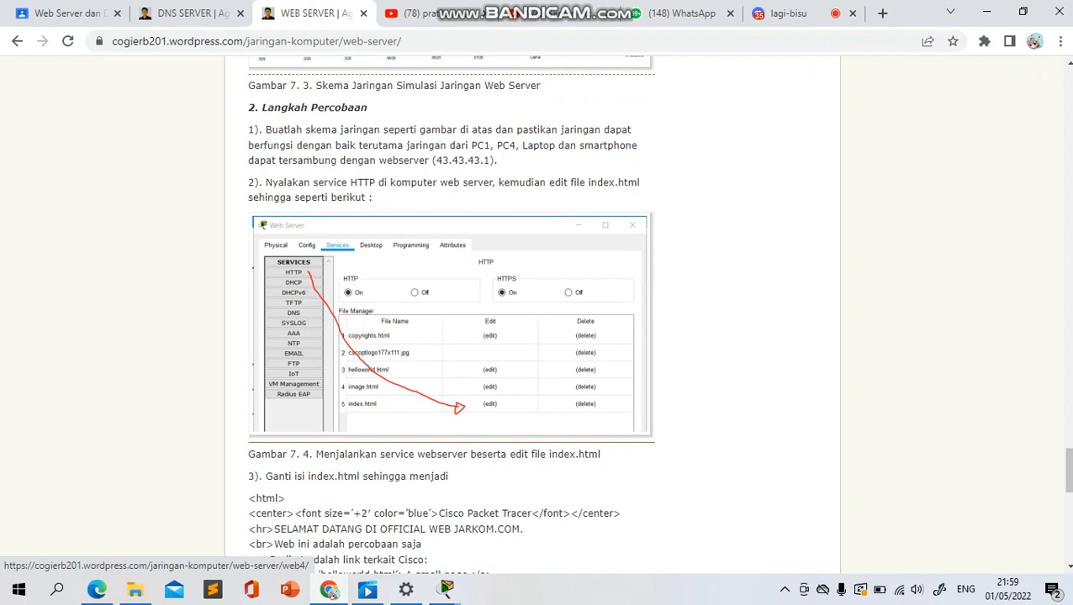
mouse_move(446, 588)
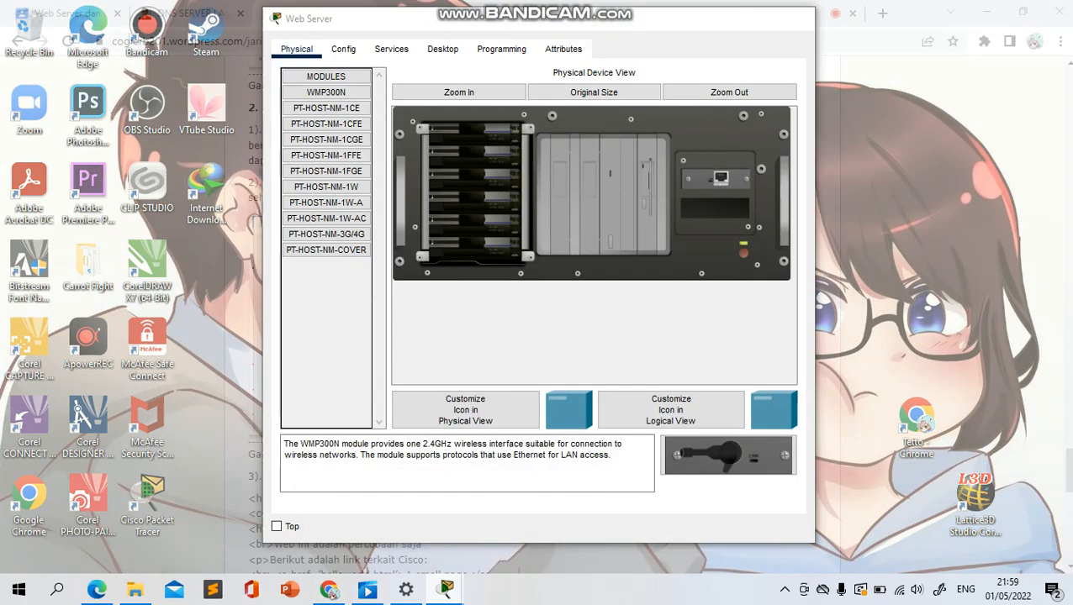
click(529, 514)
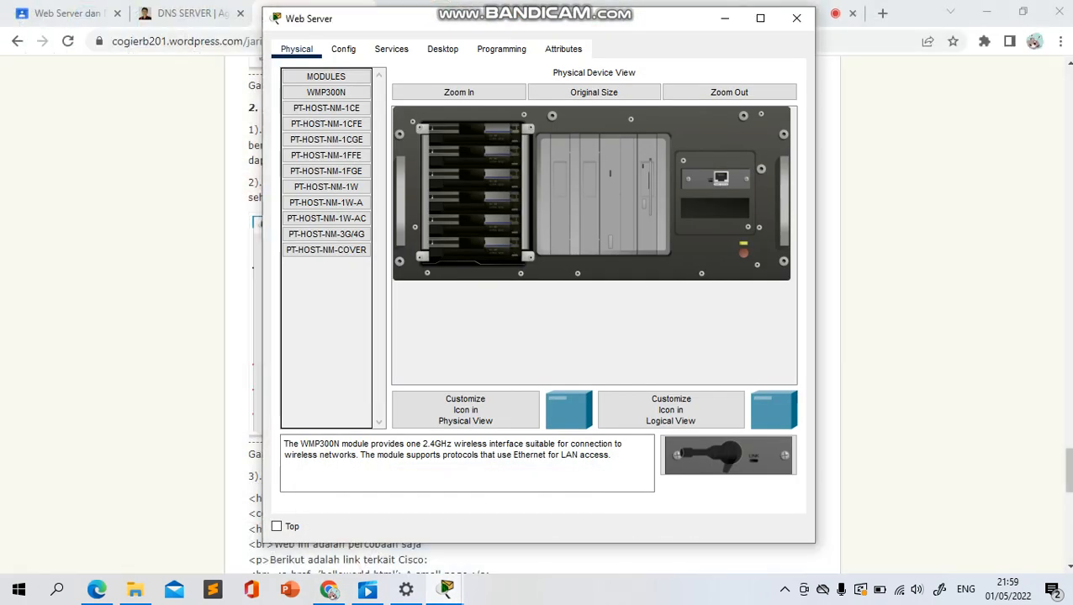
drag(550, 25, 770, 47)
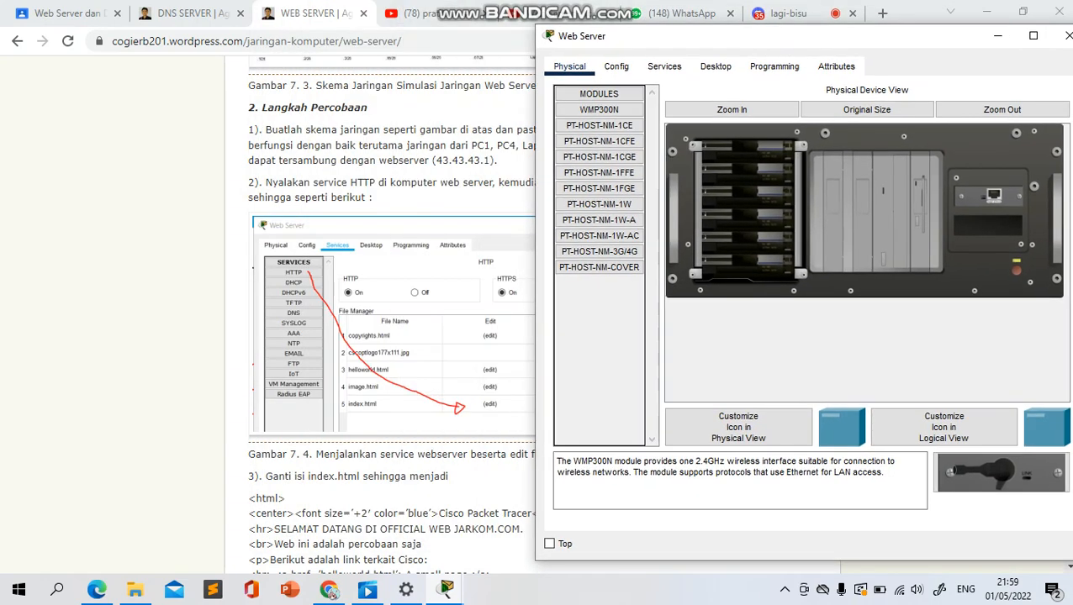
click(664, 66)
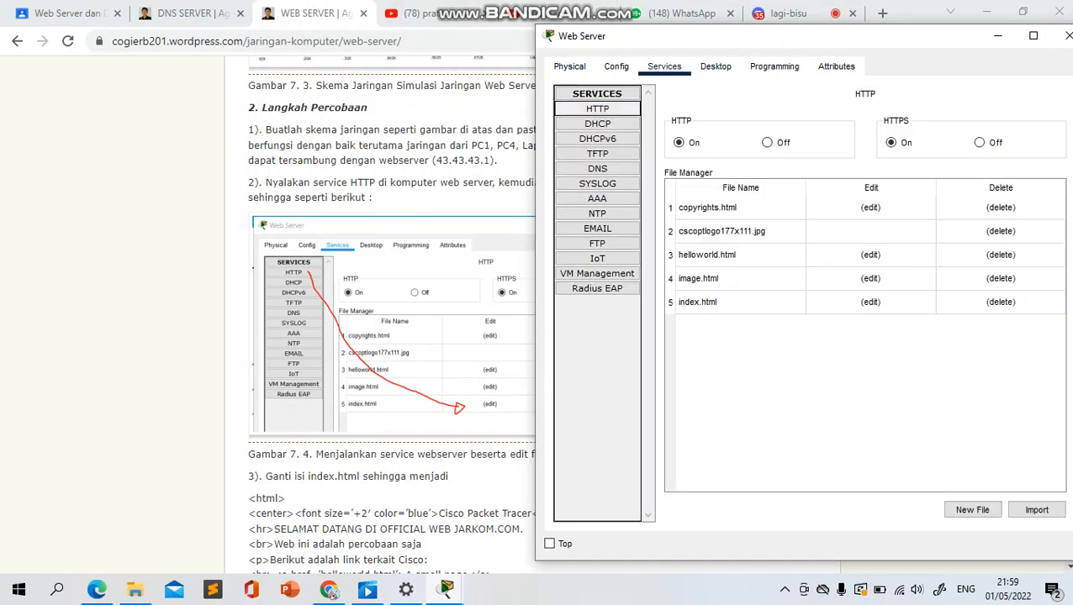
click(598, 110)
click(870, 302)
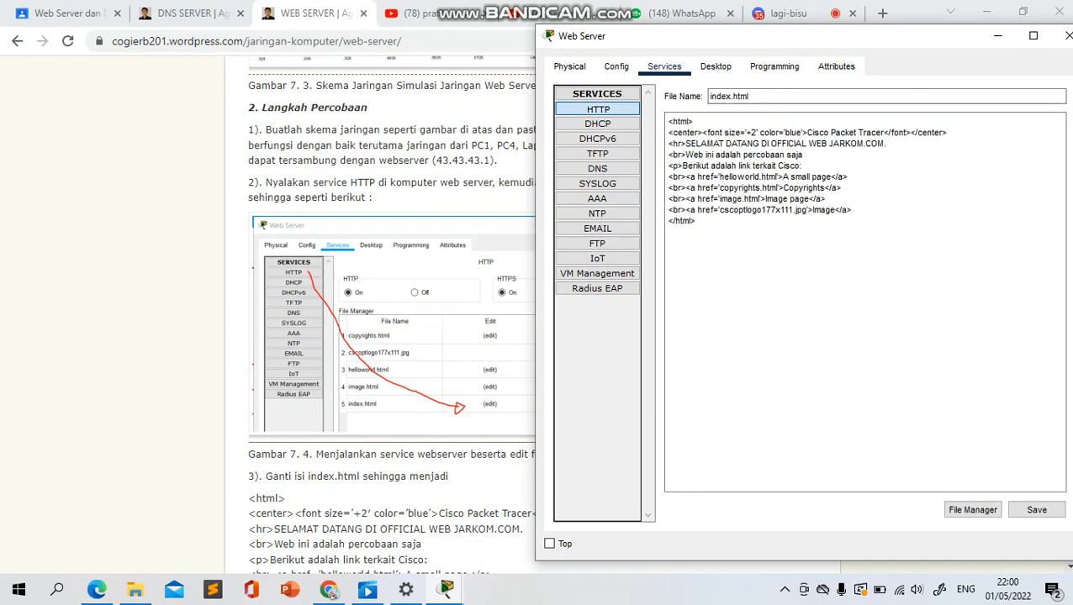
Shrink the Chrome window and arrange it side by side with the Web Server window
click(395, 181)
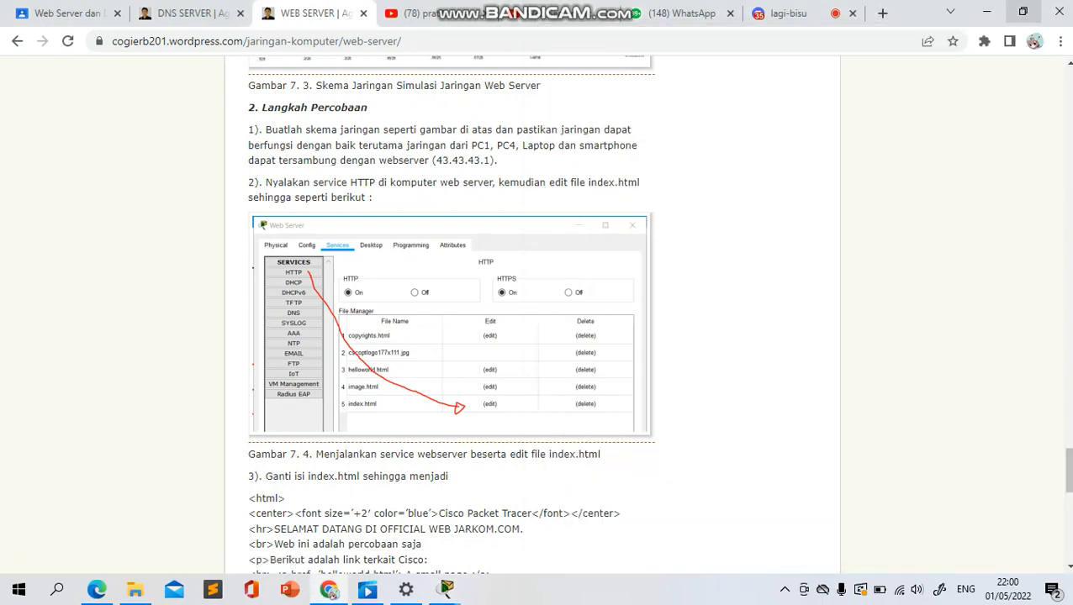
click(1022, 11)
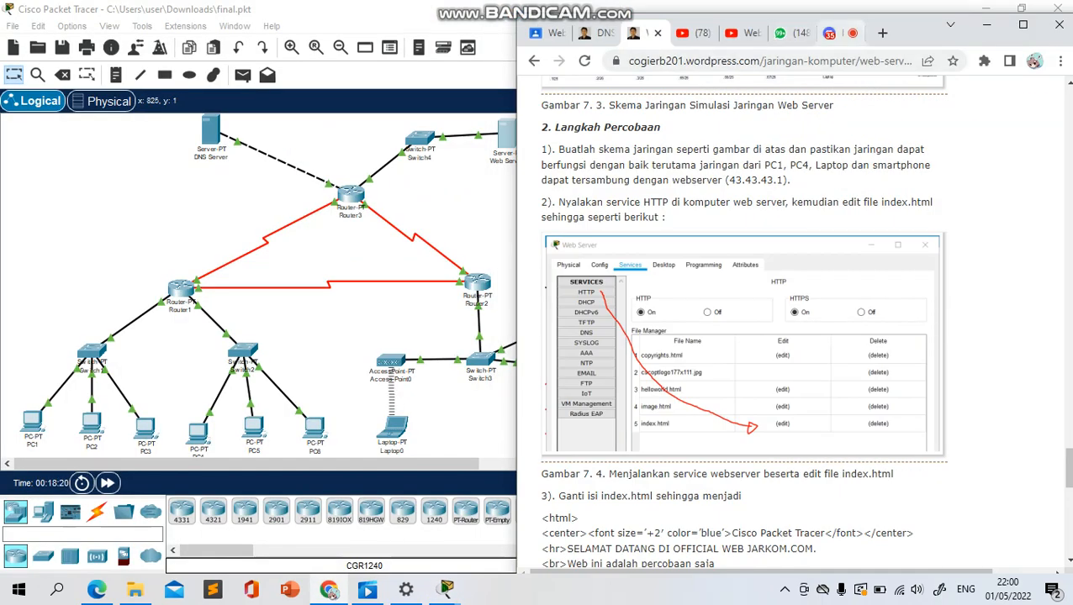
drag(900, 43, 394, 20)
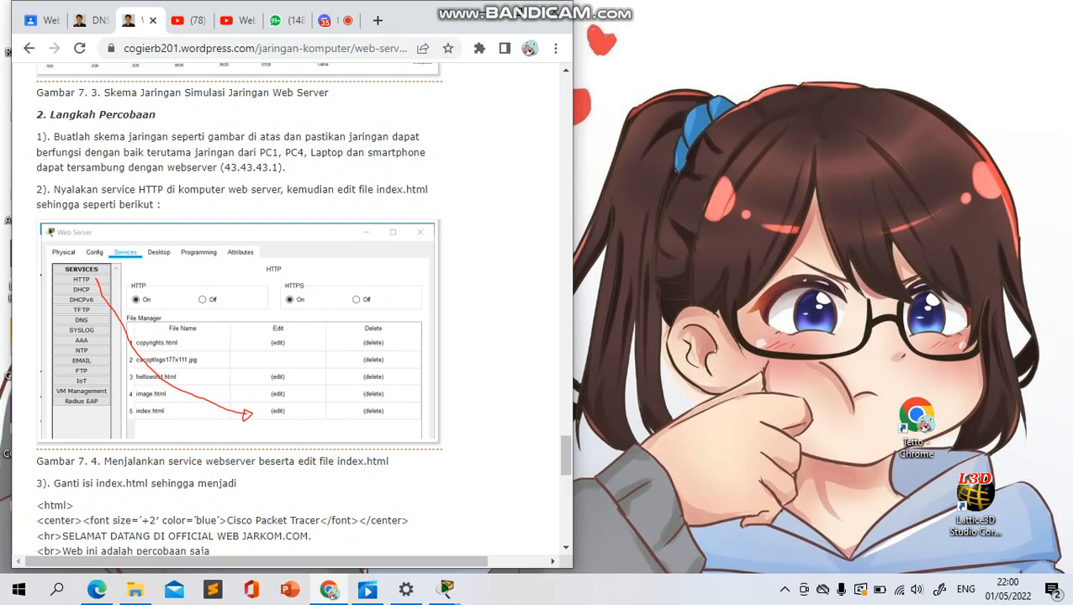
mouse_move(443, 589)
click(528, 525)
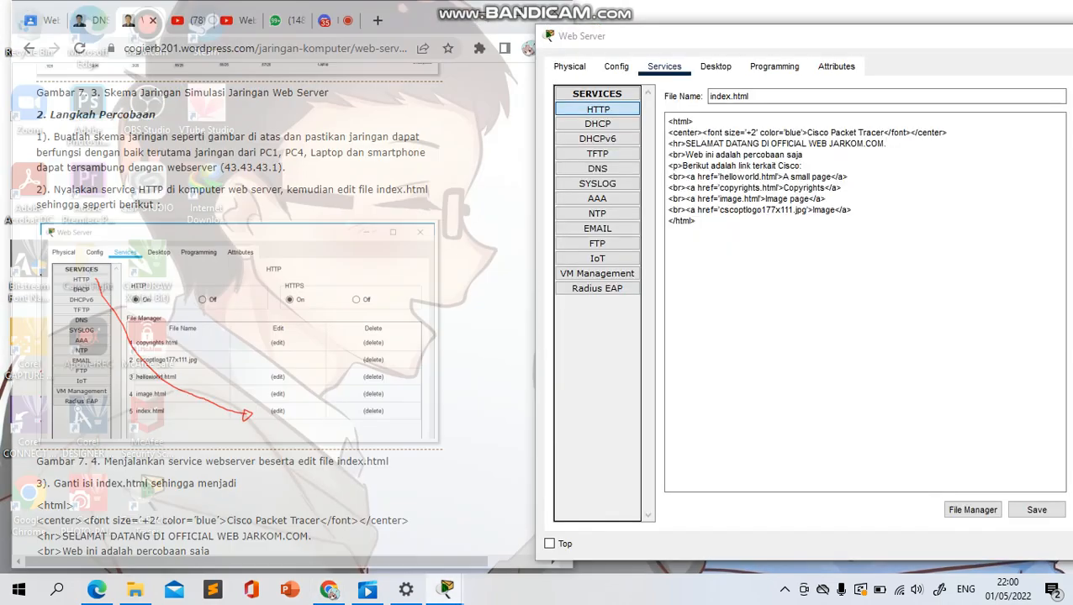
Copy the article's HTML code from <html> to </html> and replace the whole content of index.html on the Web Server with it
scroll(353, 324, down, 1)
scroll(238, 308, down, 3)
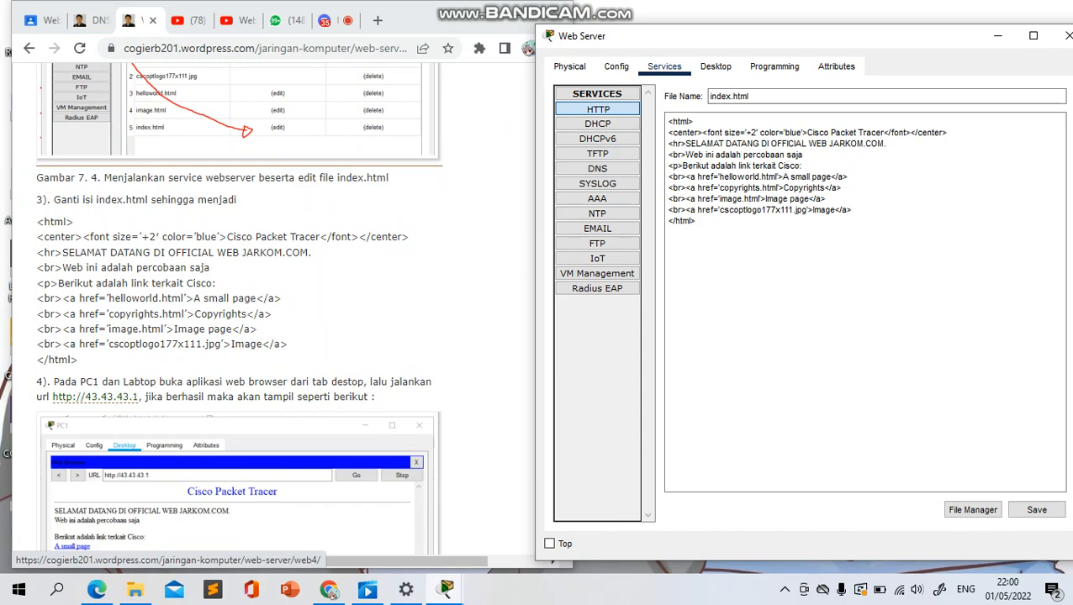
scroll(252, 315, down, 1)
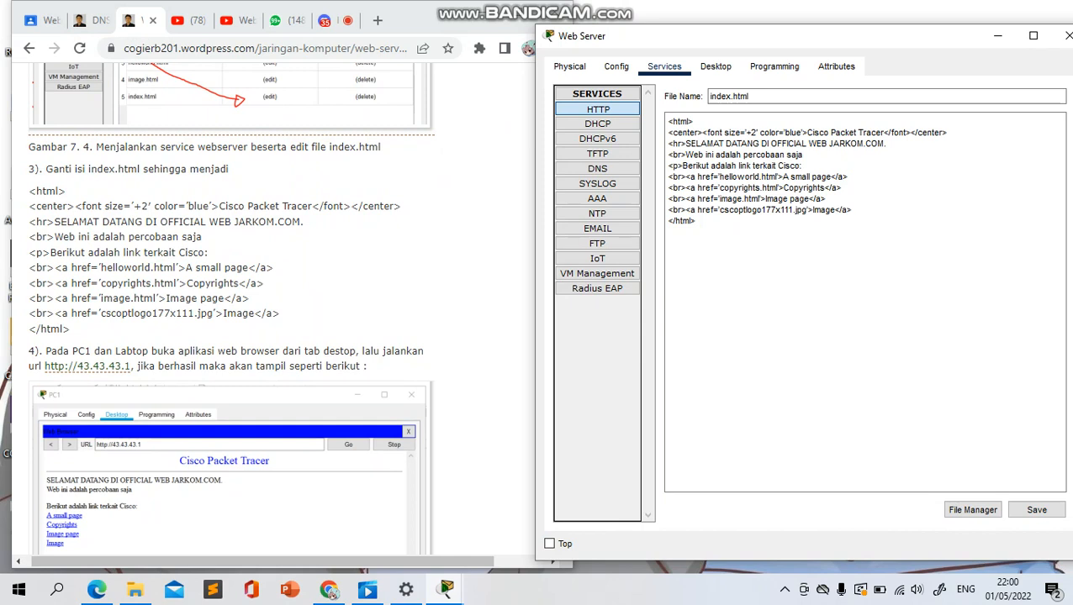
drag(29, 191, 71, 328)
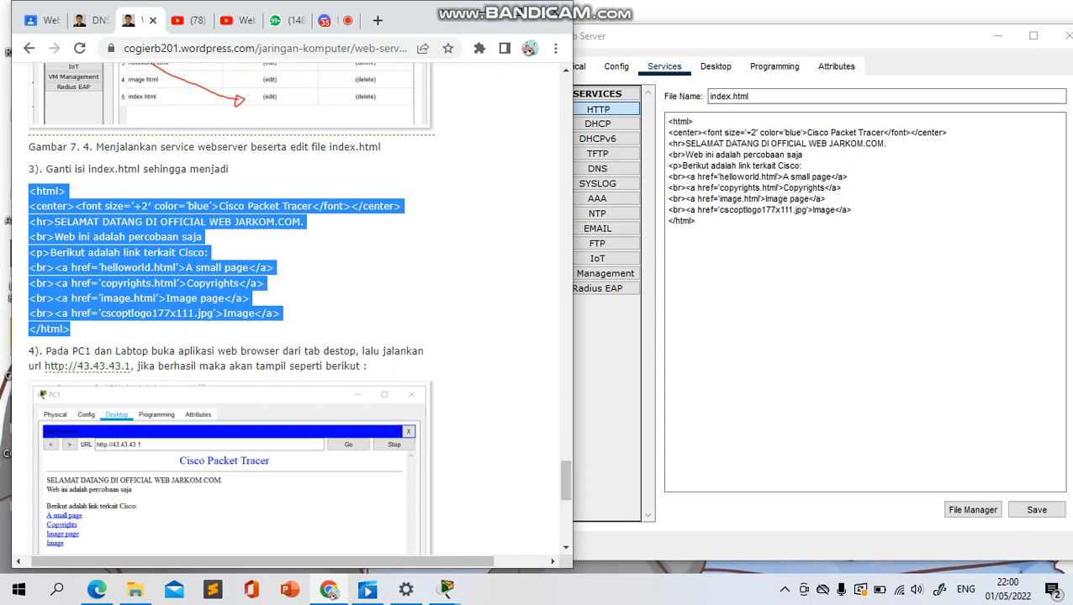
click(703, 177)
click(470, 228)
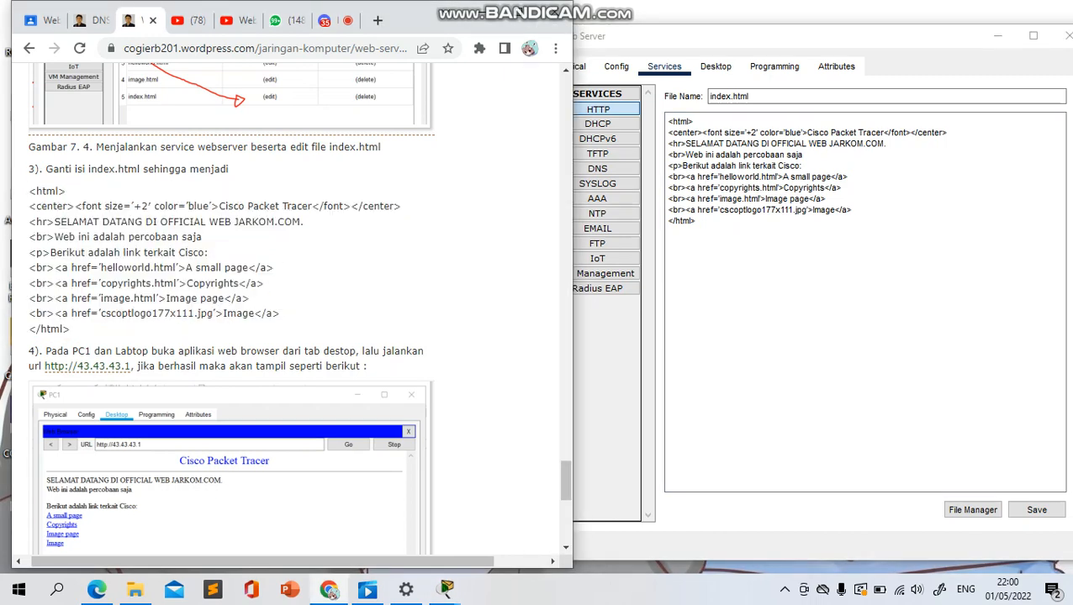
drag(29, 191, 71, 329)
key(ctrl+c)
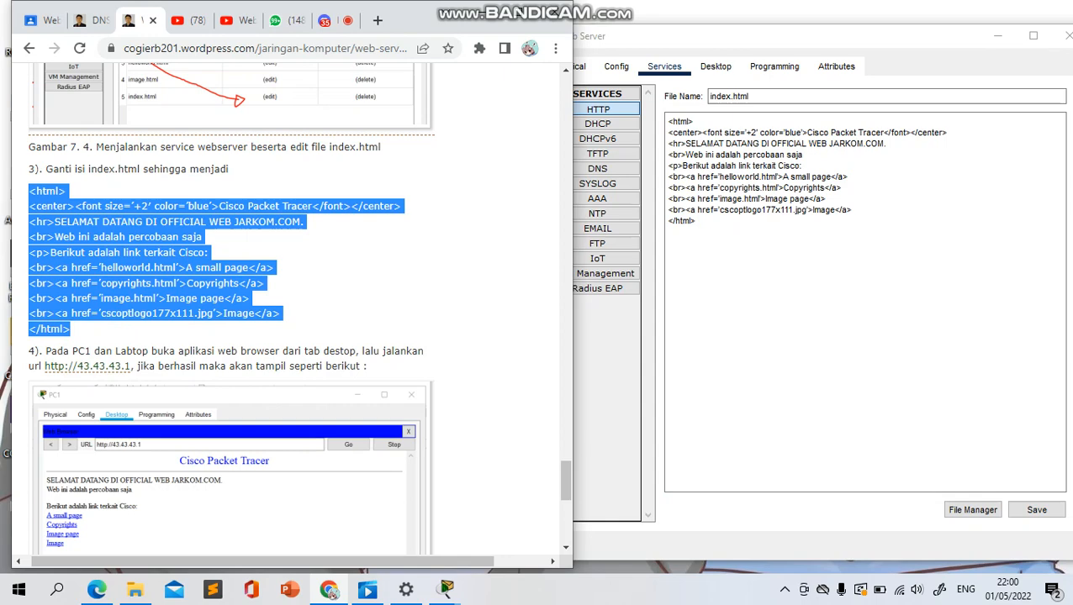
click(688, 175)
key(ctrl+a)
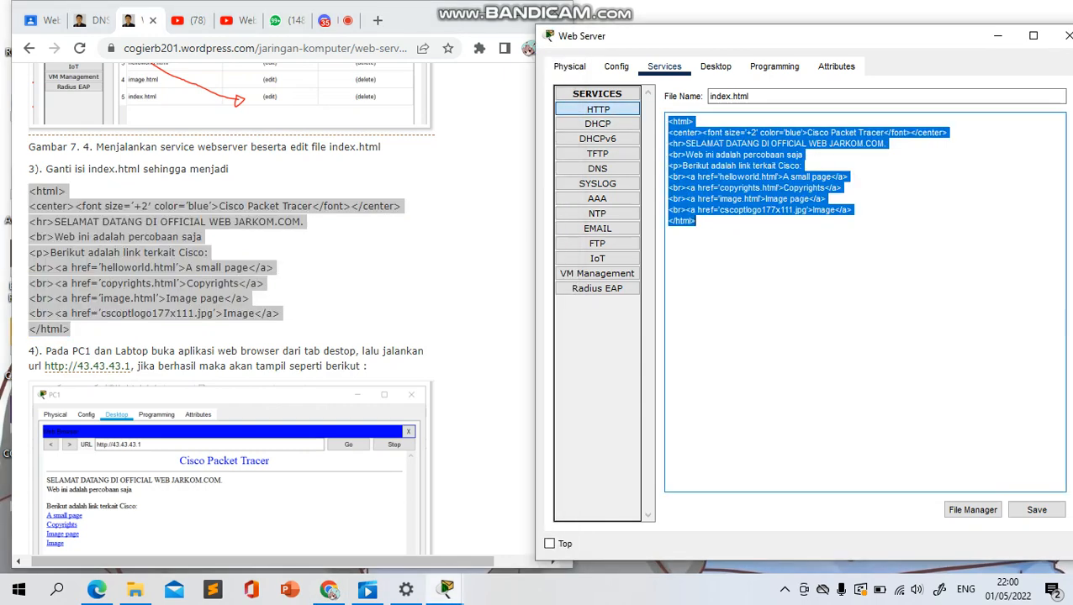
key(ctrl+v)
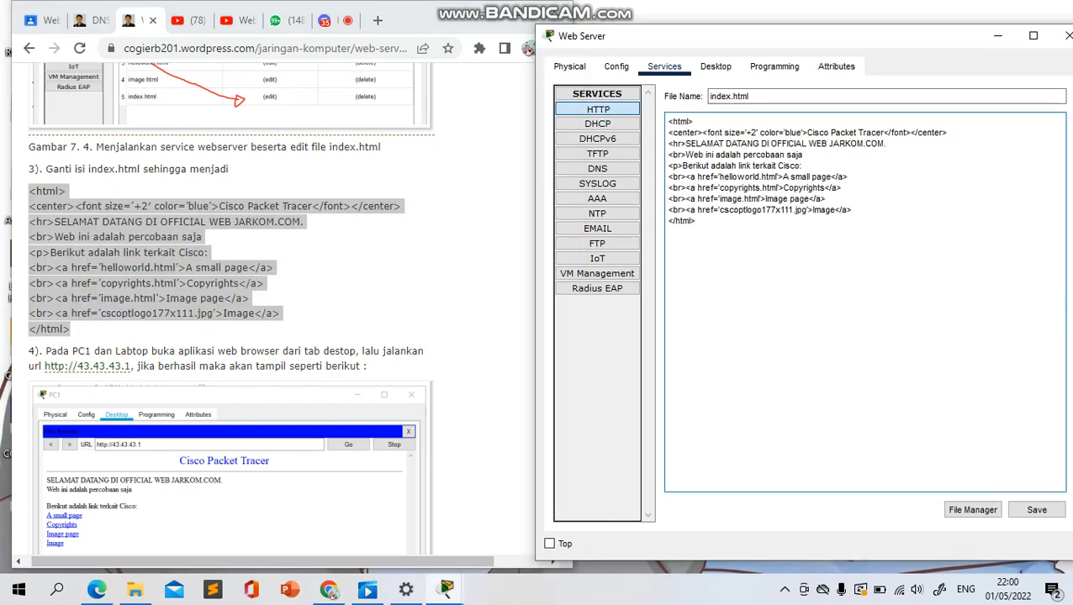
Save index.html, overwriting the existing file, and close the Web Server window
scroll(231, 303, down, 1)
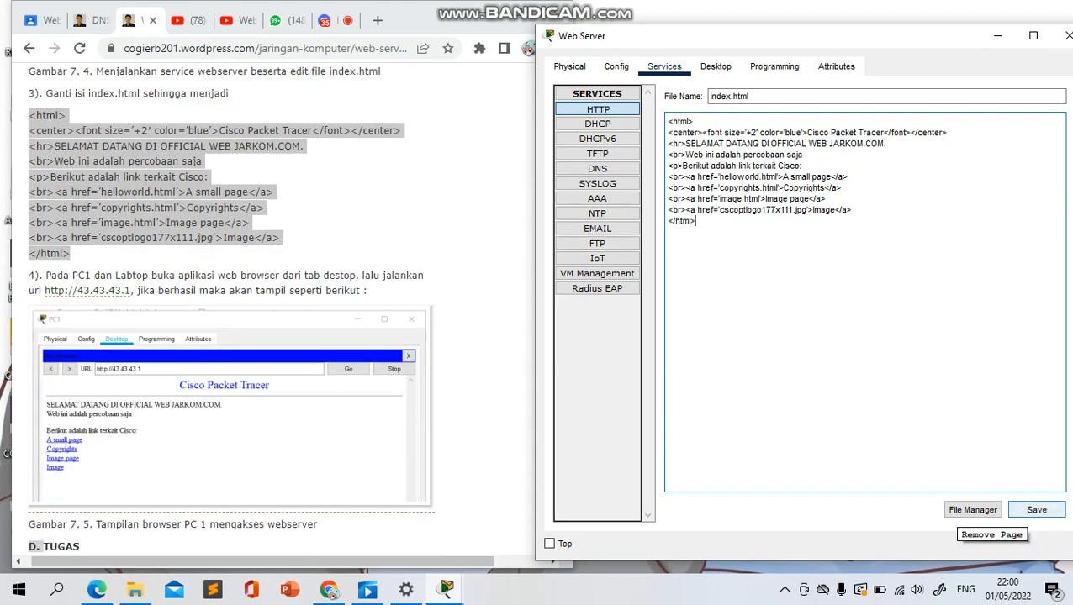
click(1037, 510)
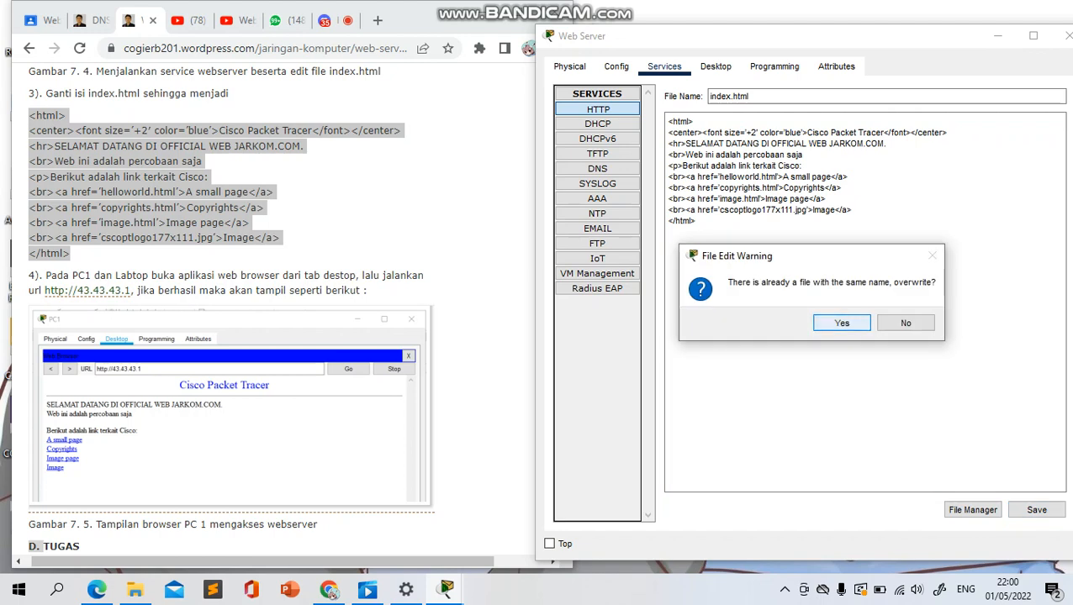
key(Return)
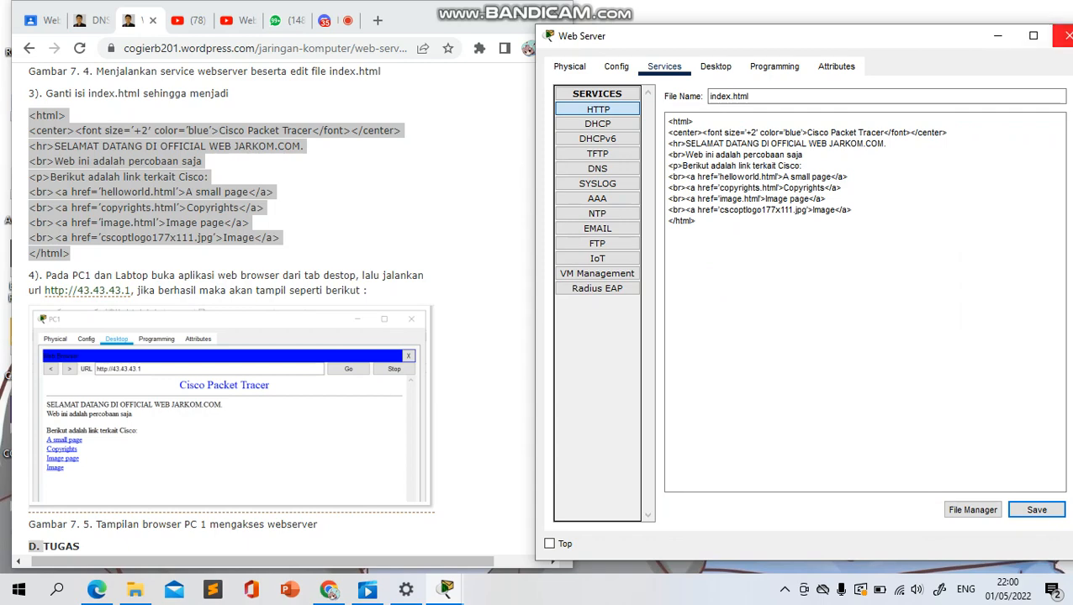
click(1068, 35)
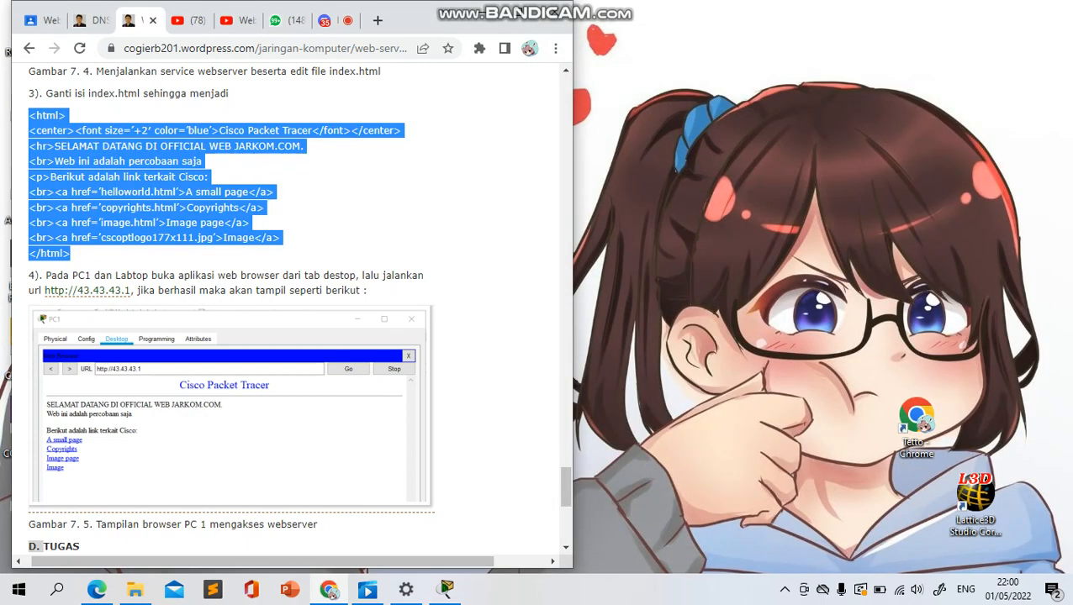
click(446, 589)
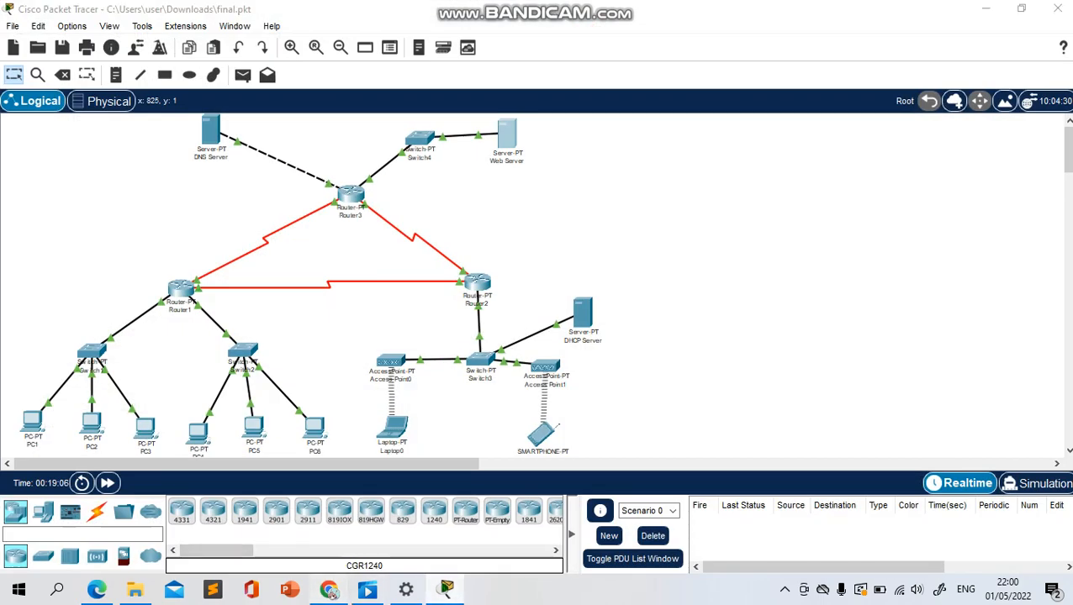
click(329, 589)
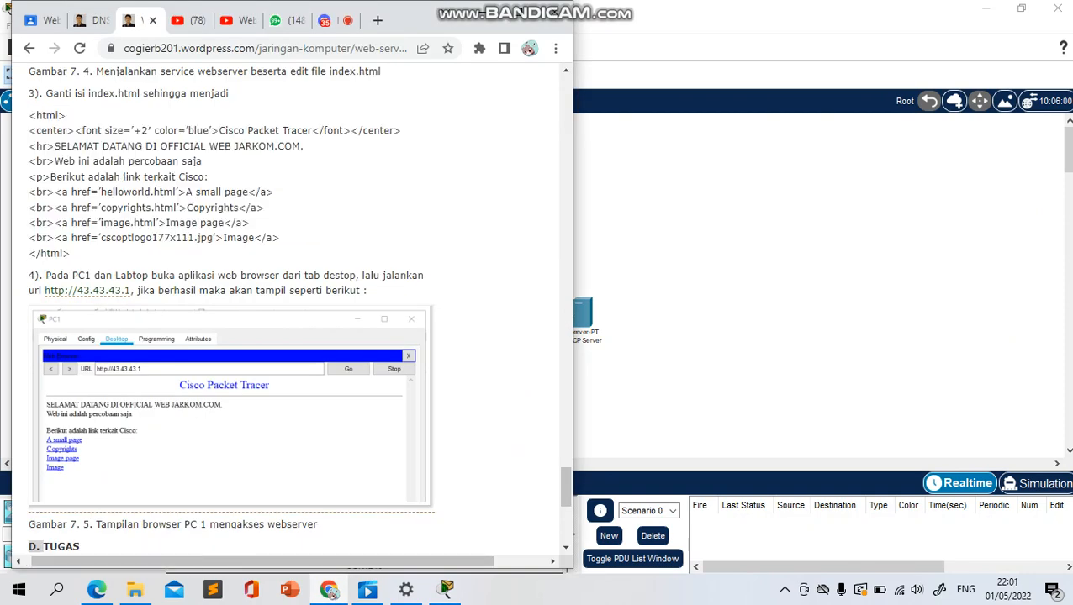
drag(421, 20, 900, 20)
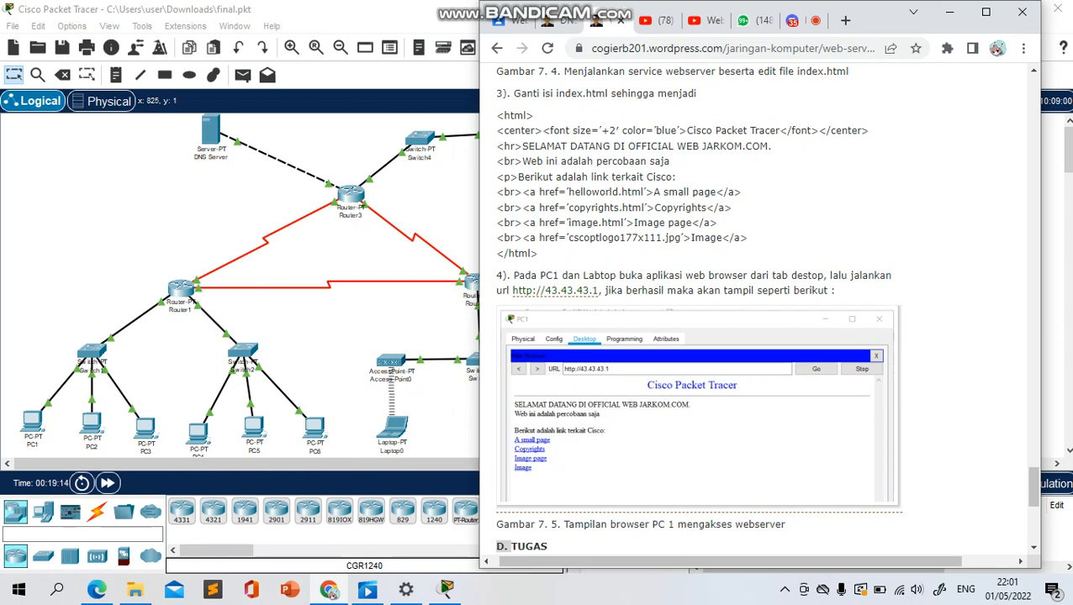
drag(513, 290, 598, 290)
key(ctrl+c)
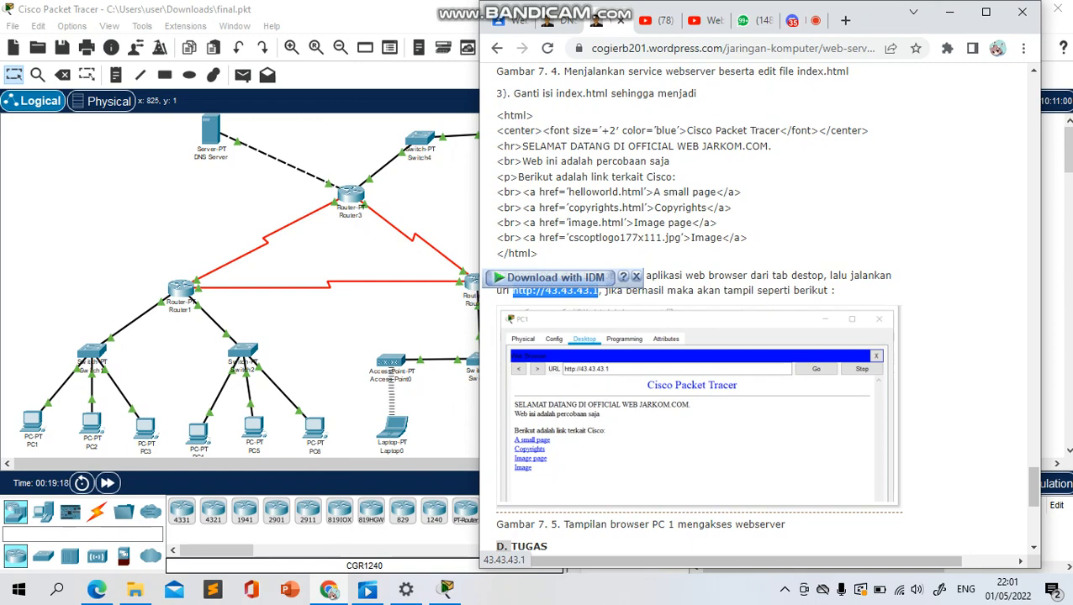
click(622, 252)
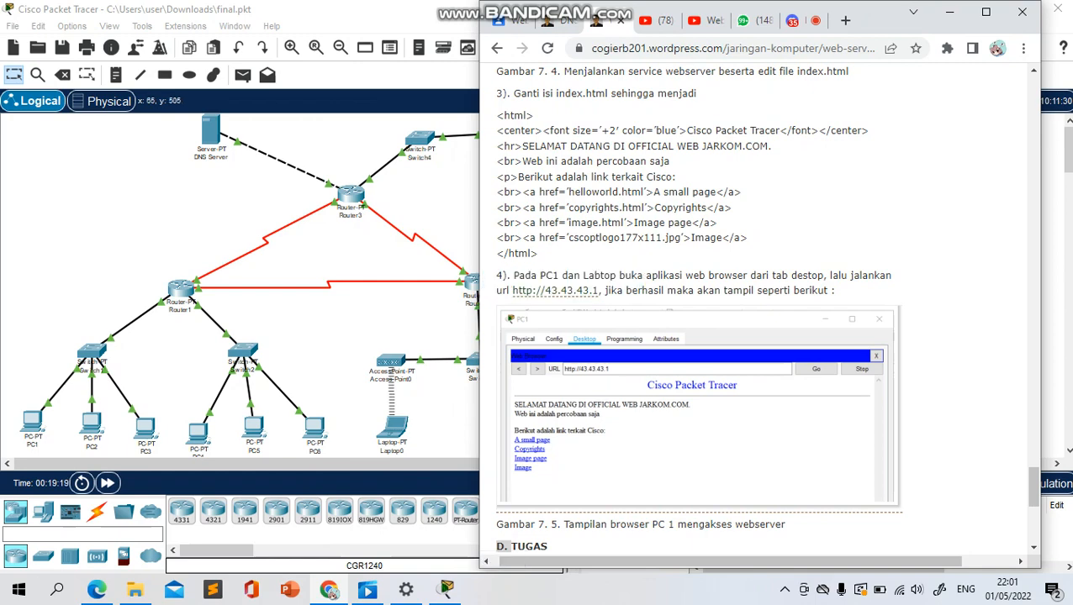
click(32, 421)
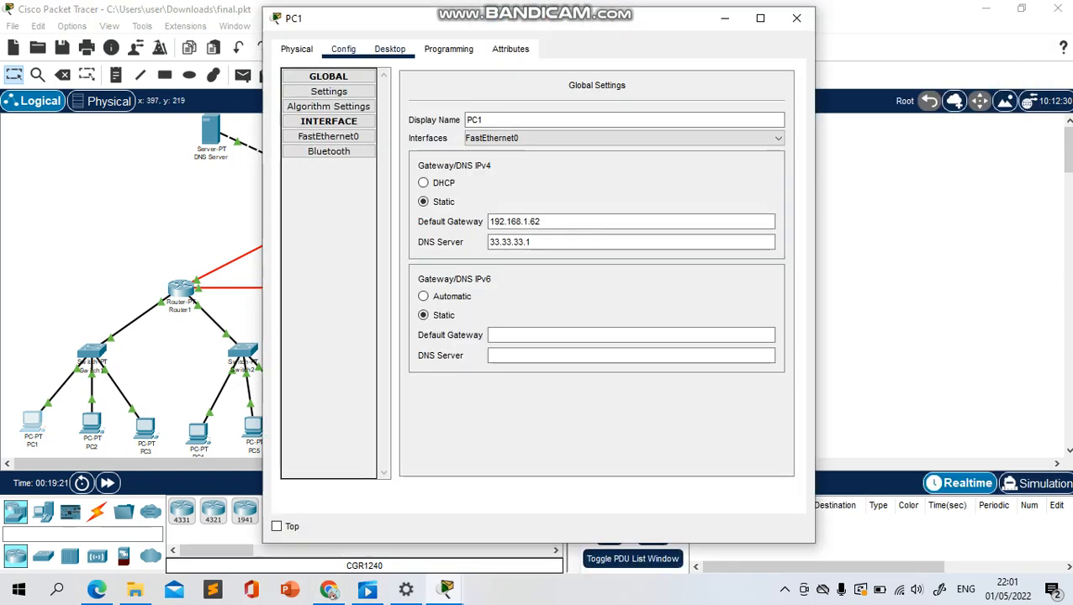
click(389, 49)
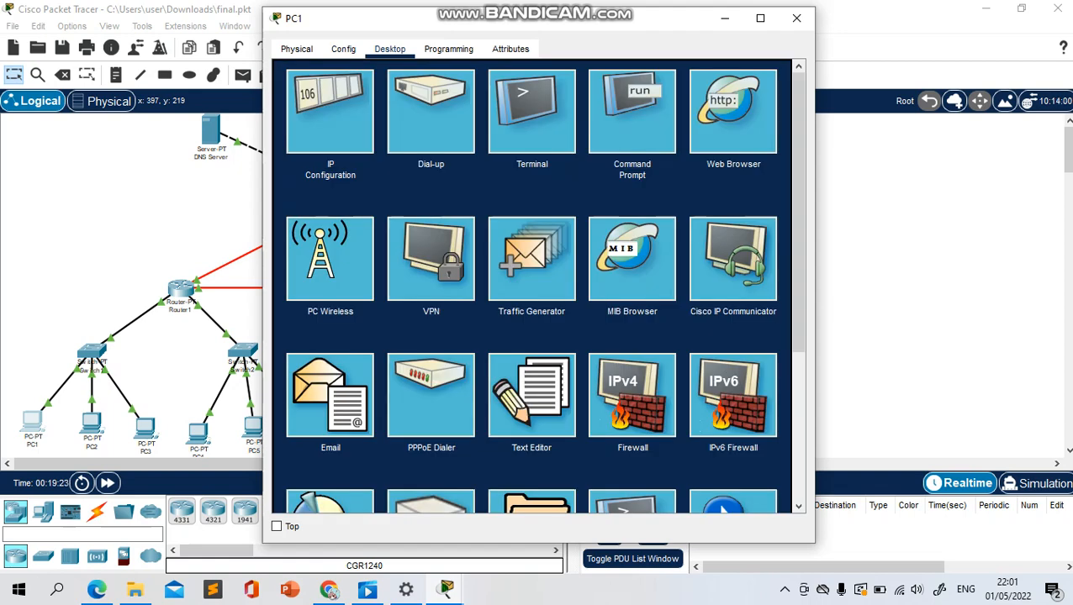
click(733, 112)
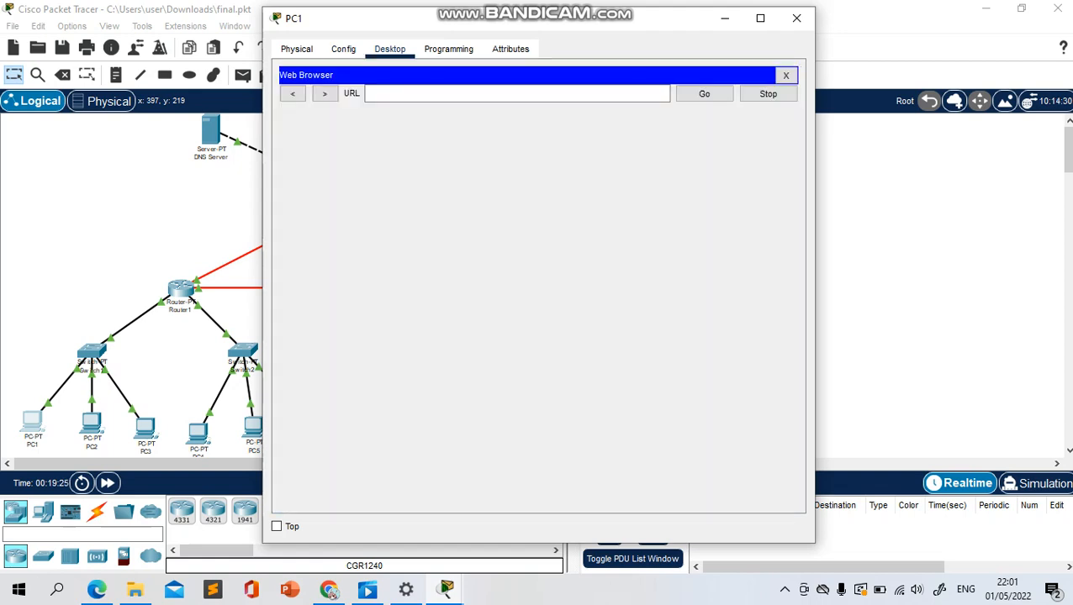
click(470, 93)
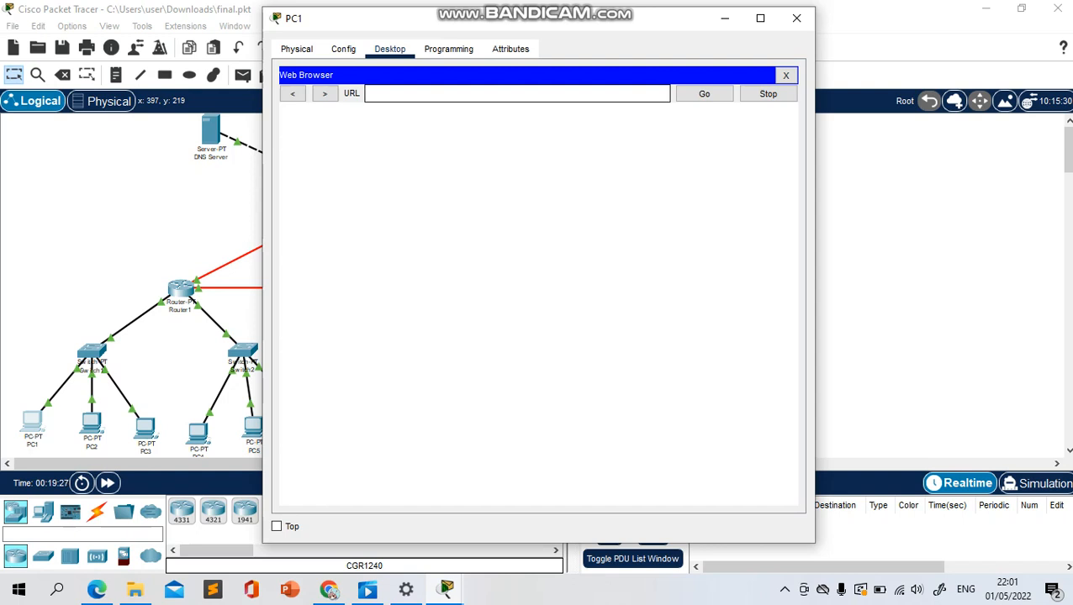
key(ctrl+v)
key(Return)
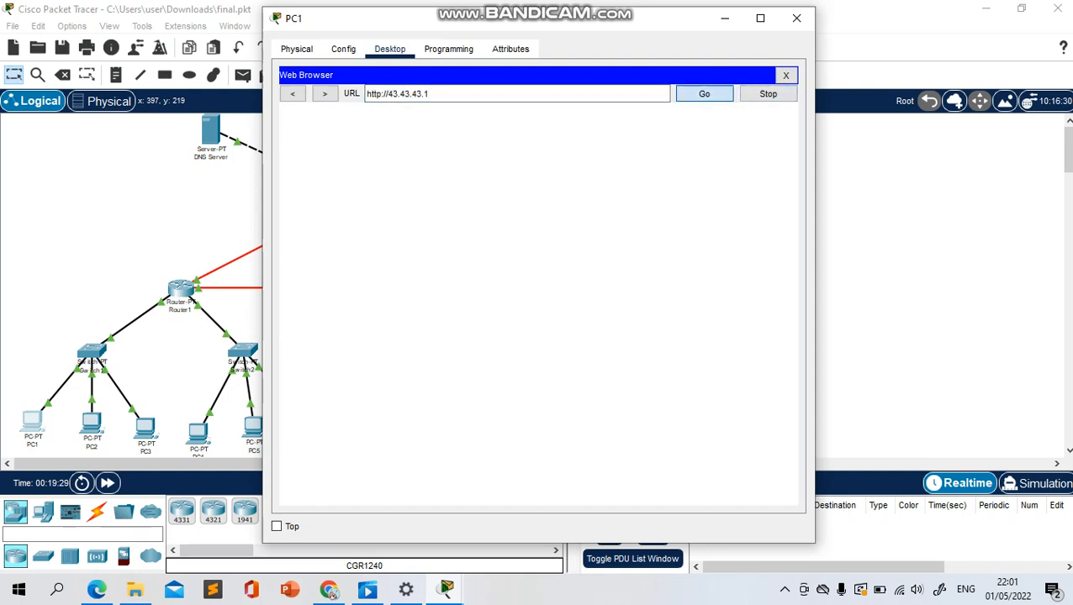
Compare PC1's loaded page with the article's Gambar 7.5 in Chrome and read the closing TUGAS section
drag(592, 18, 347, 26)
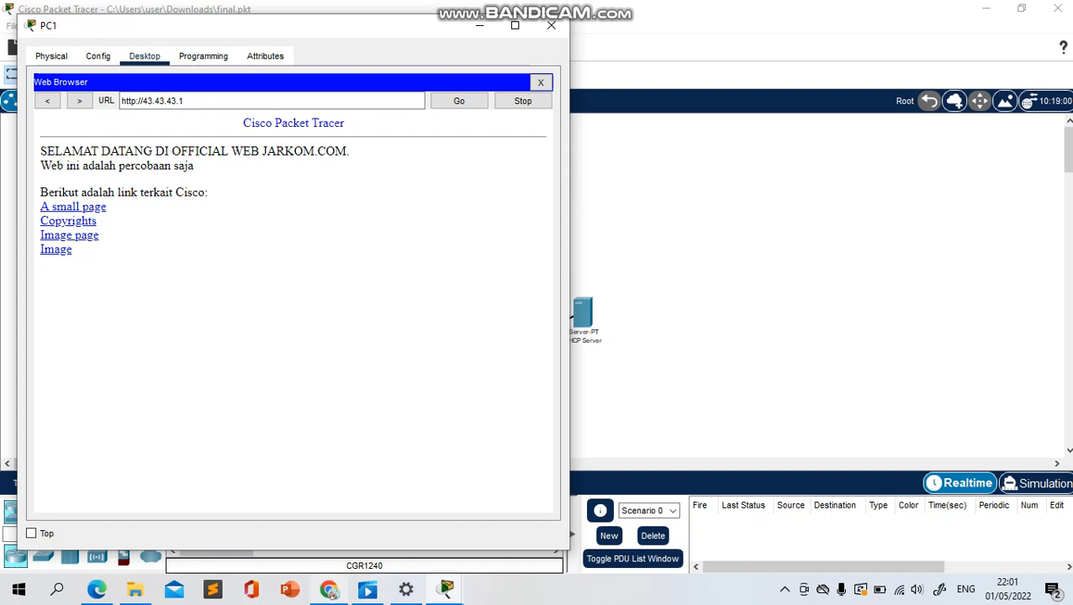
click(328, 590)
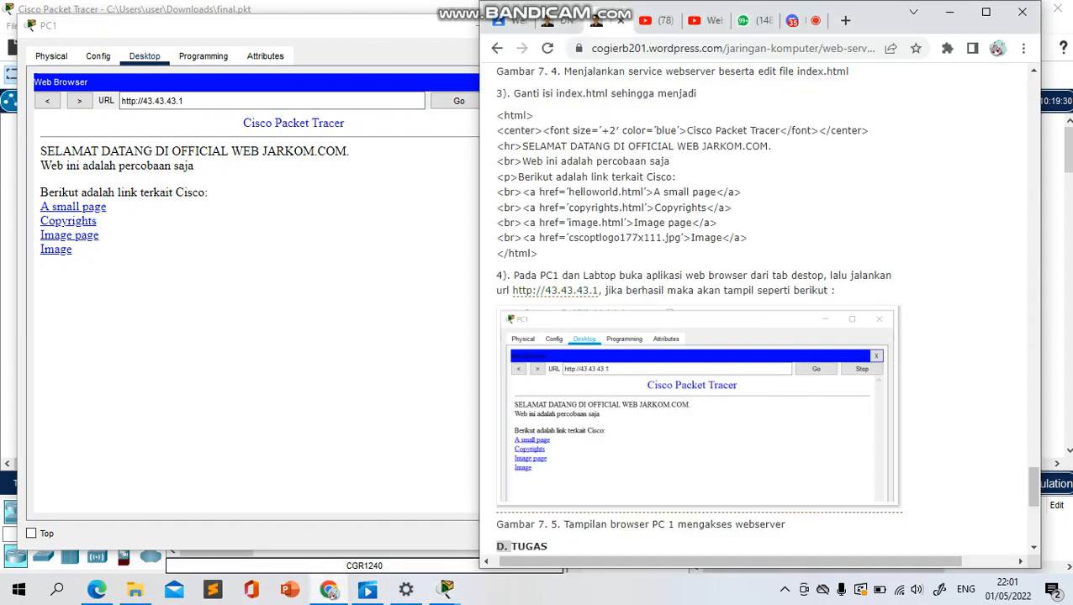
scroll(697, 303, down, 3)
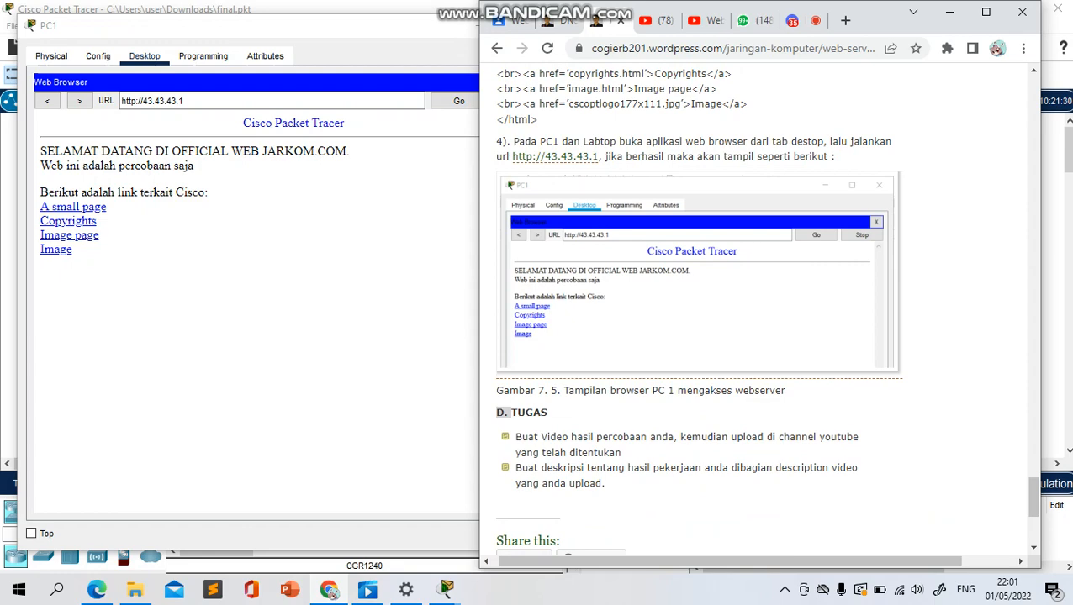
scroll(698, 308, down, 1)
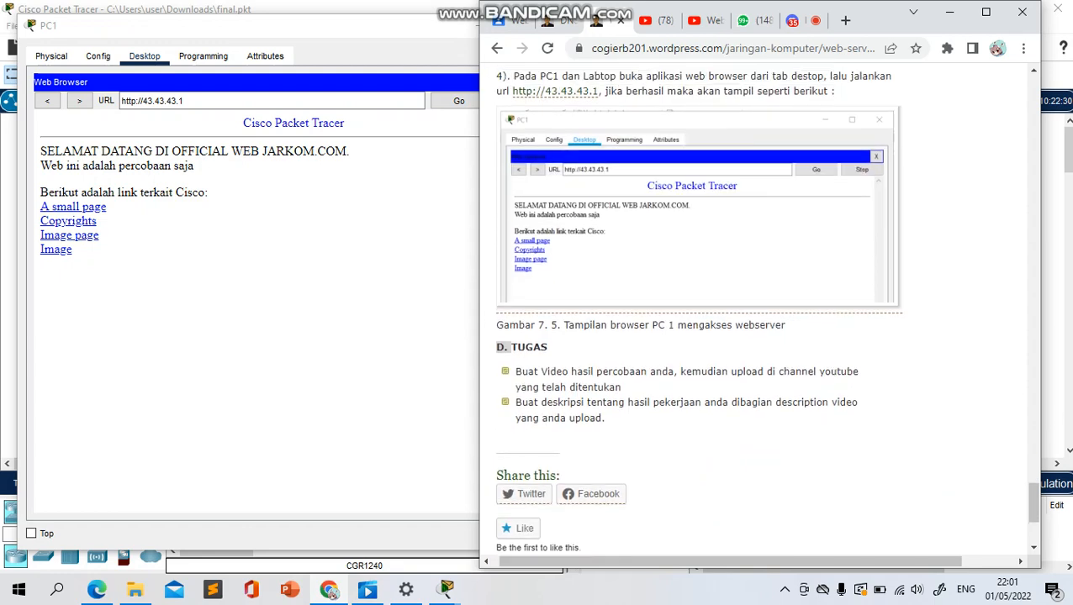
Minimize the Chrome article window and close PC1's window to get back to the Packet Tracer topology
scroll(698, 308, up, 1)
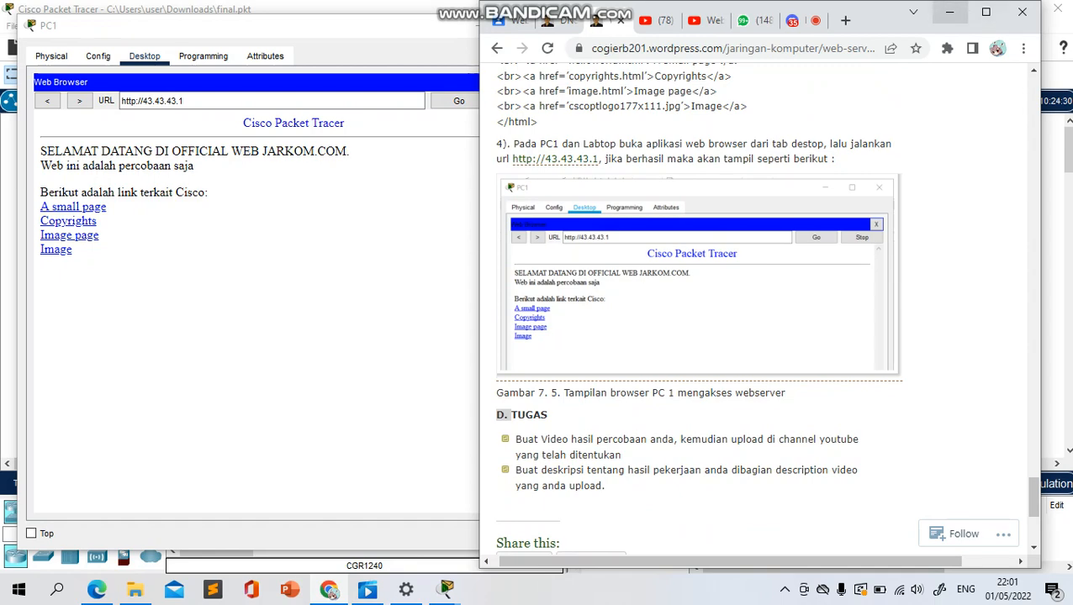
click(949, 12)
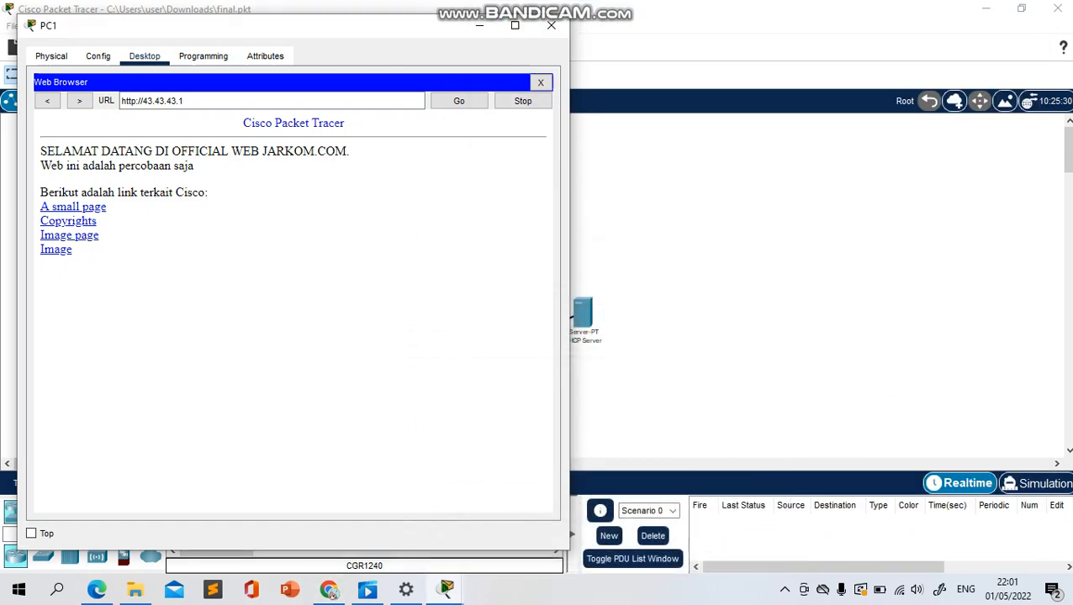
click(551, 25)
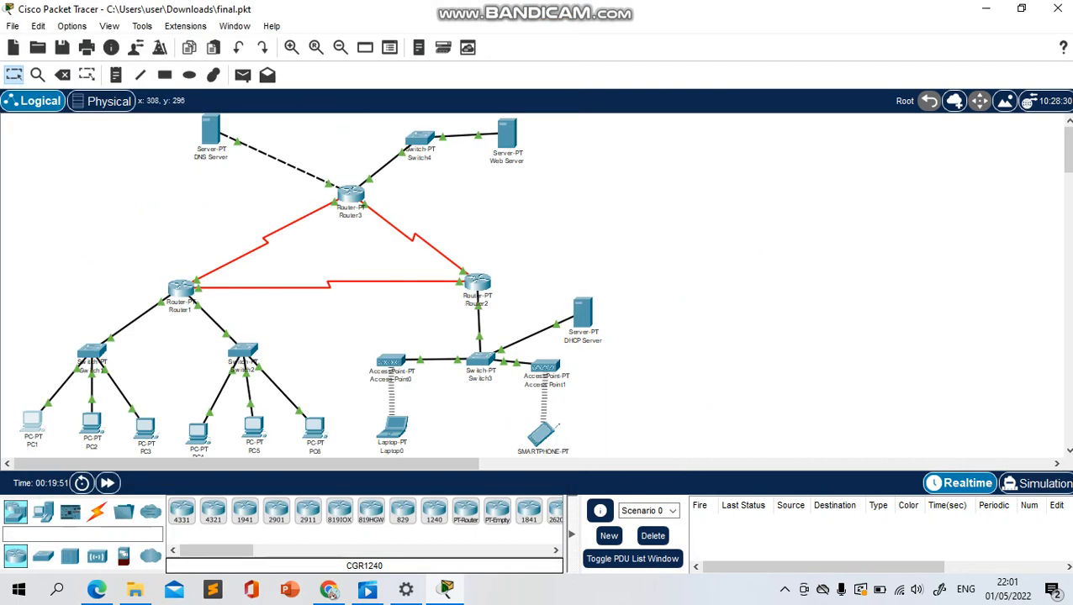
View Router1's global configuration settings and close its window
click(181, 288)
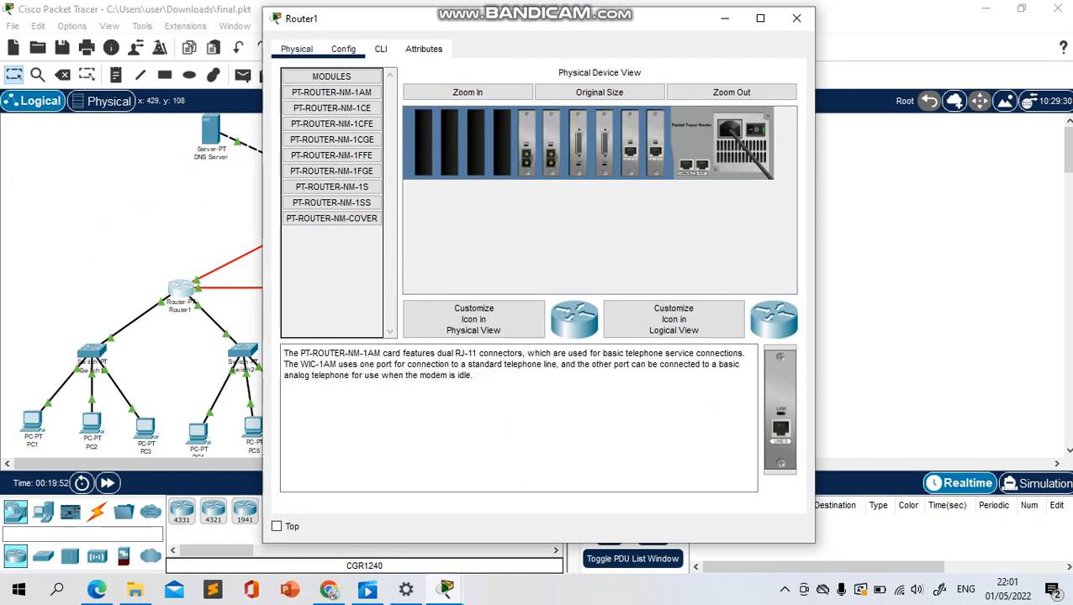
click(343, 49)
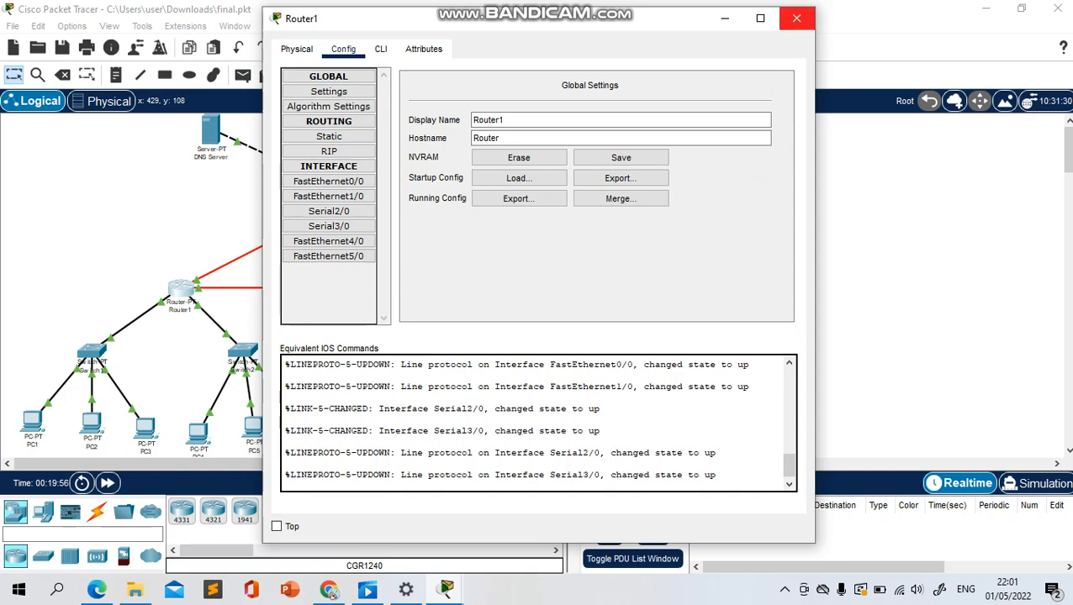
click(796, 17)
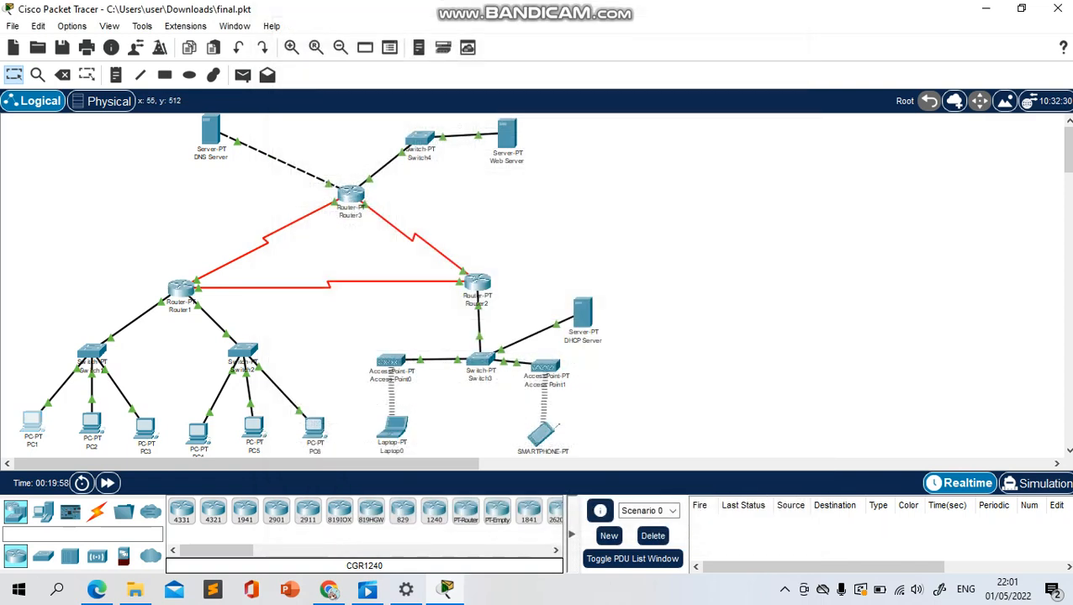
Review PC1's gateway and DNS settings and its FastEthernet0 IP configuration, and close the device window
click(32, 419)
click(343, 49)
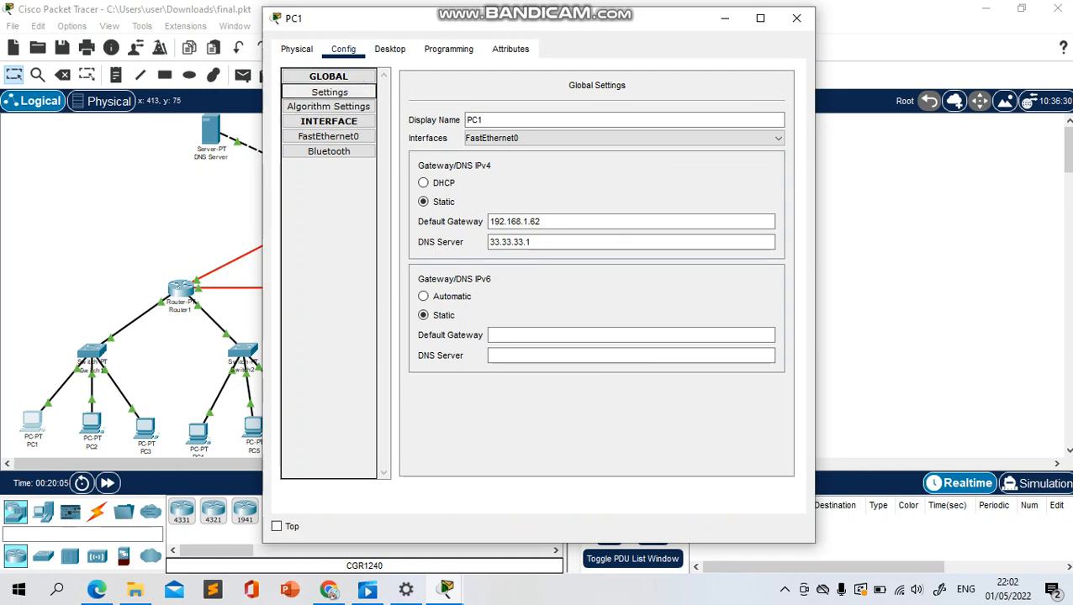
click(329, 107)
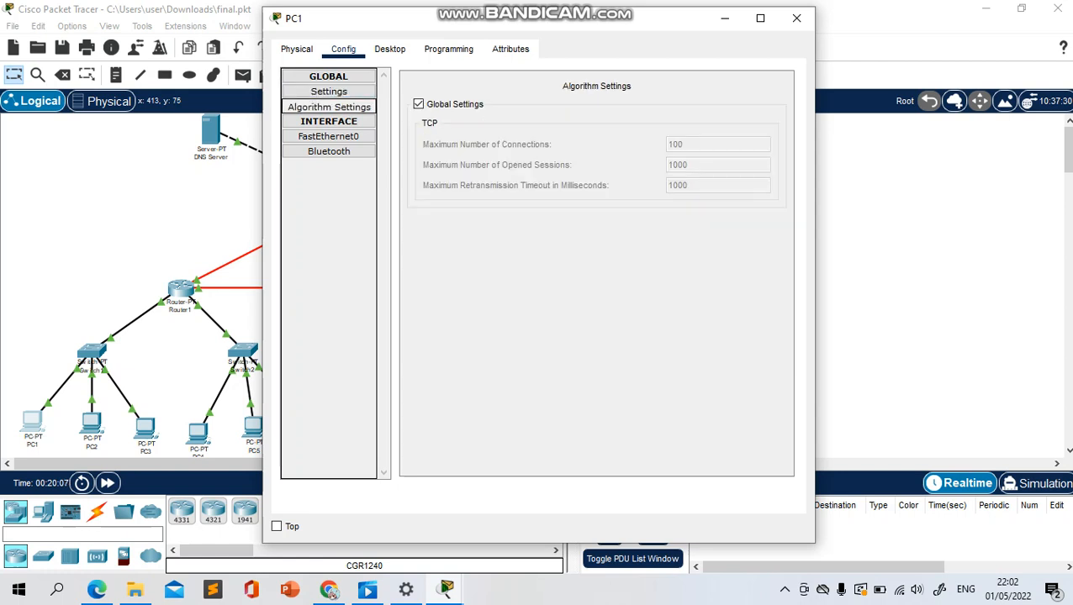
click(329, 93)
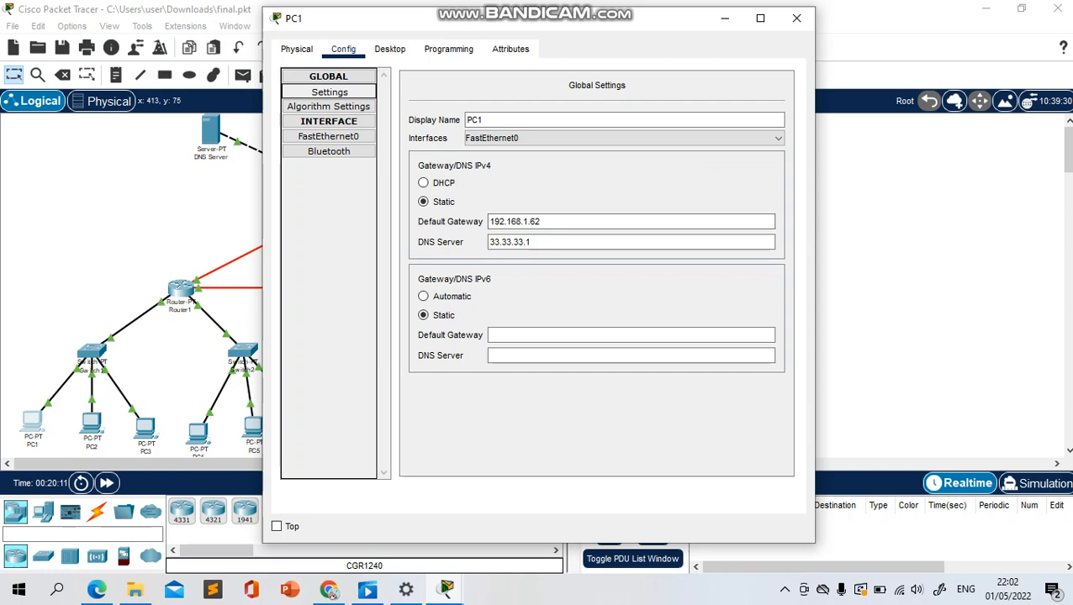
click(328, 137)
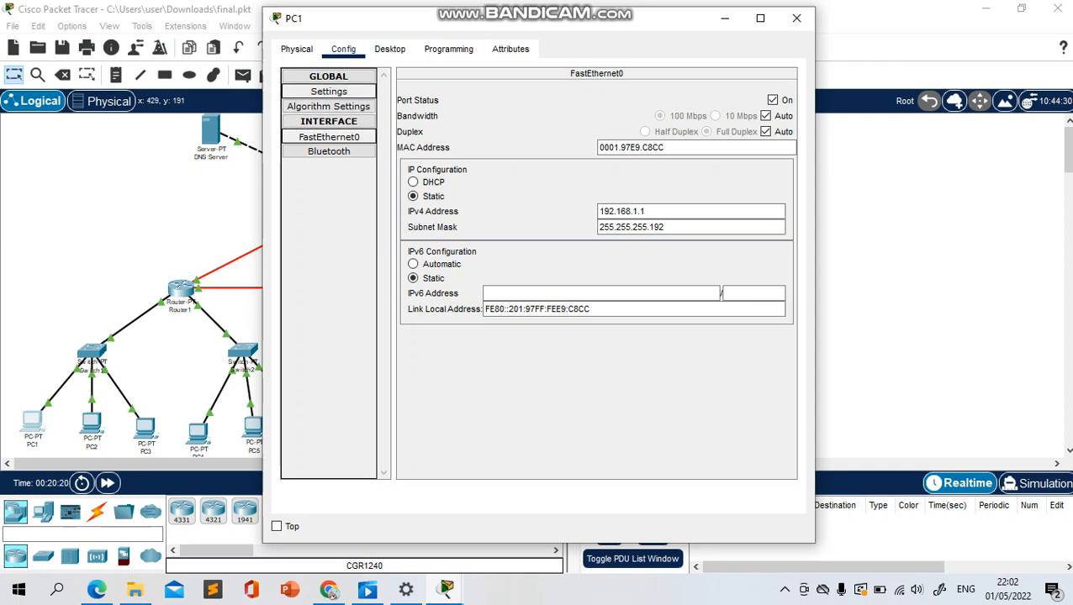
click(329, 90)
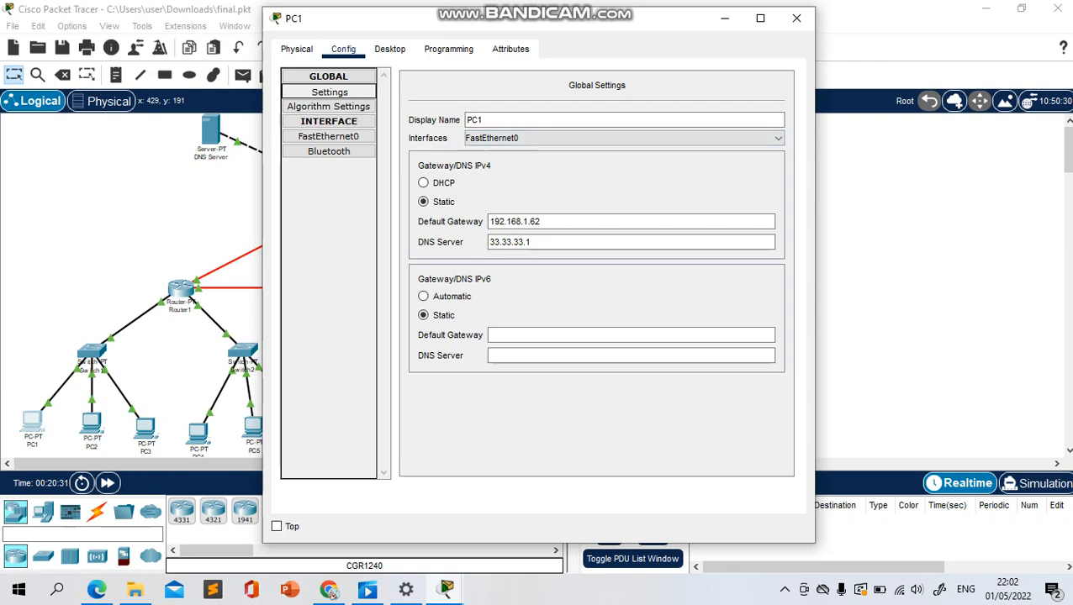
click(327, 136)
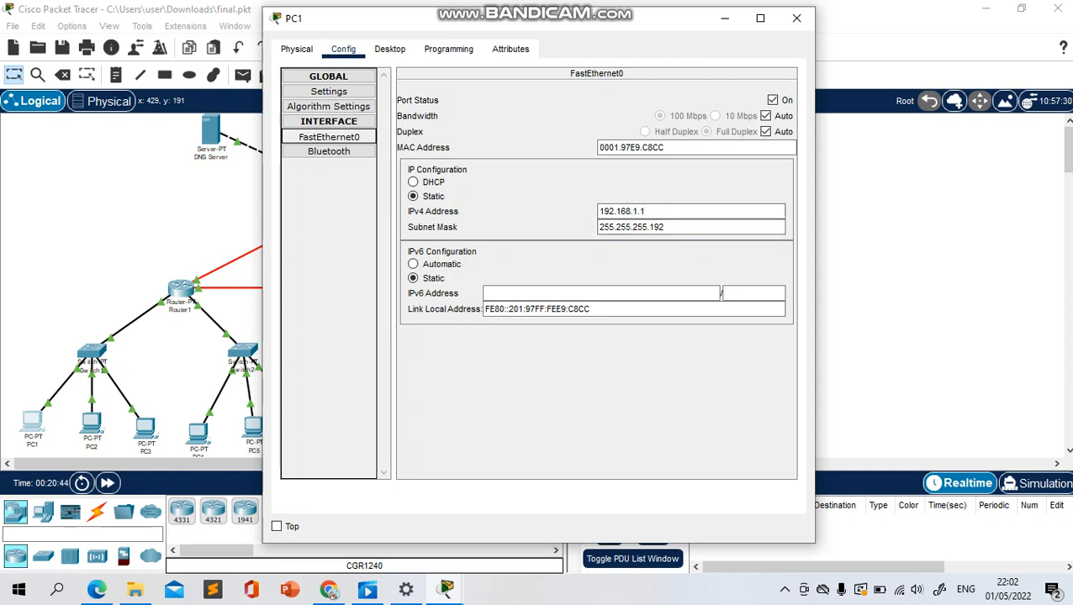
click(796, 18)
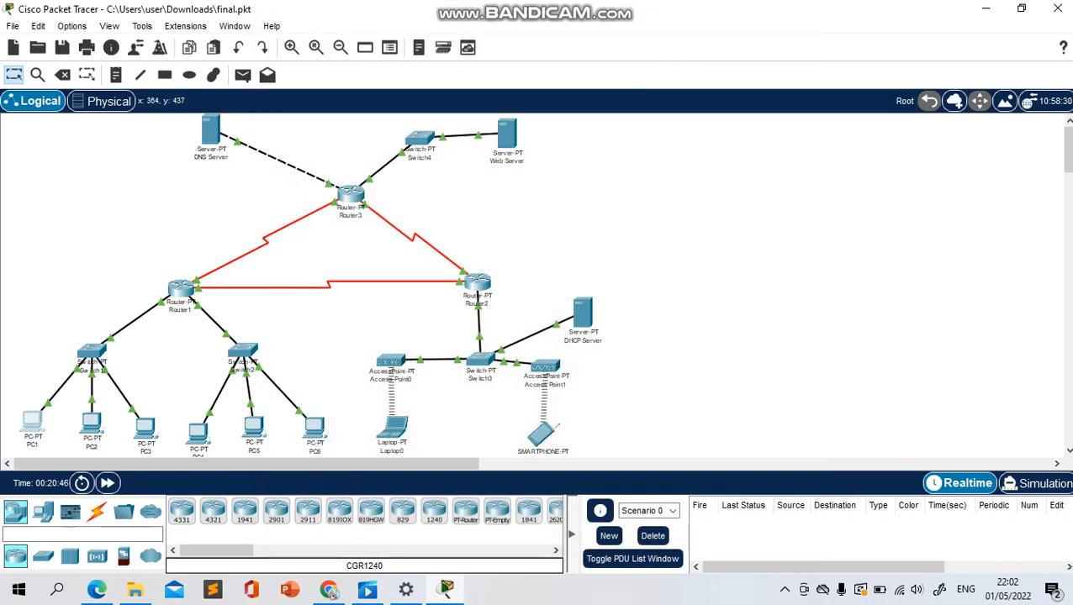
Check the gateway, DNS and FastEthernet0 IP configuration of PC2 and PC3, closing each window when done
click(92, 425)
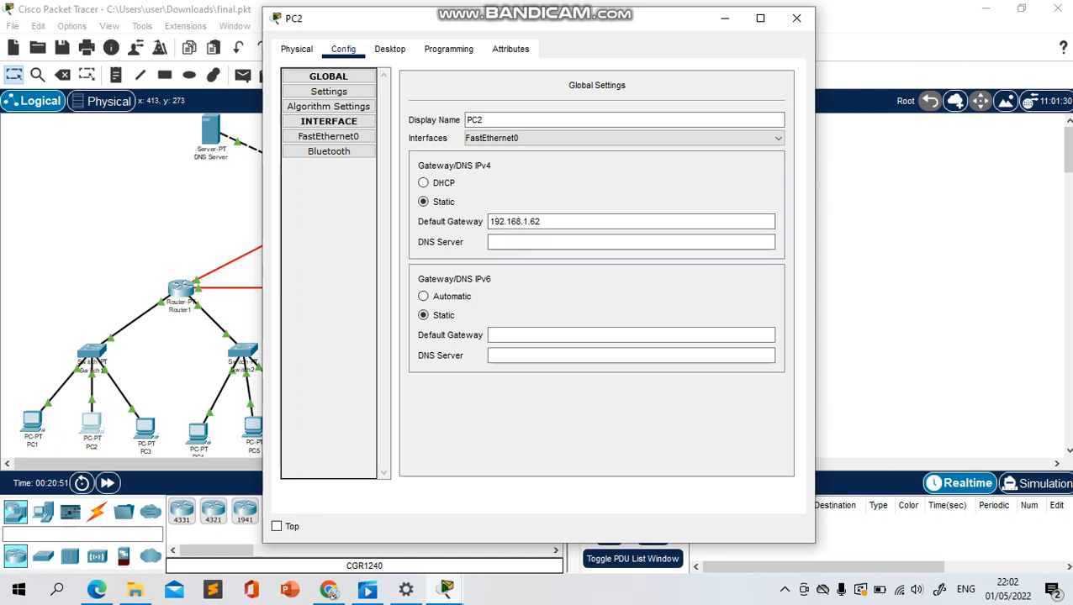
click(328, 136)
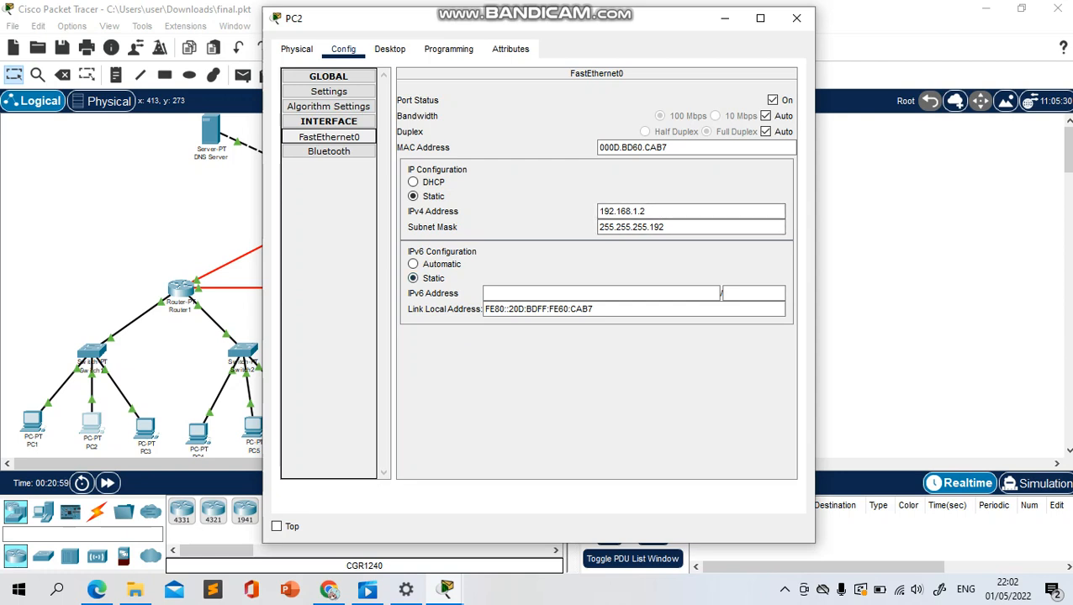
click(797, 18)
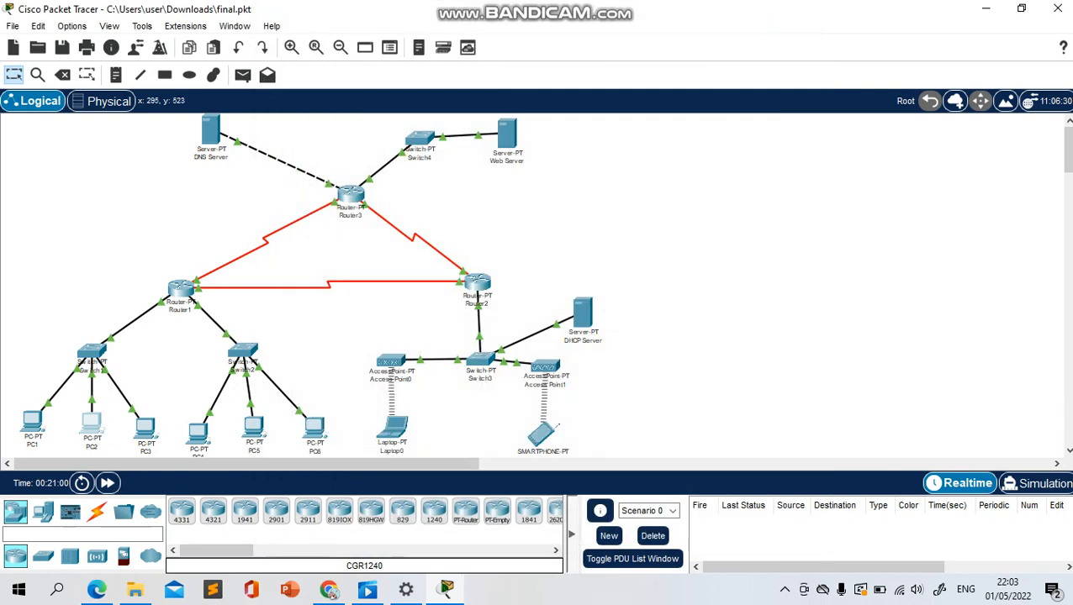
click(146, 427)
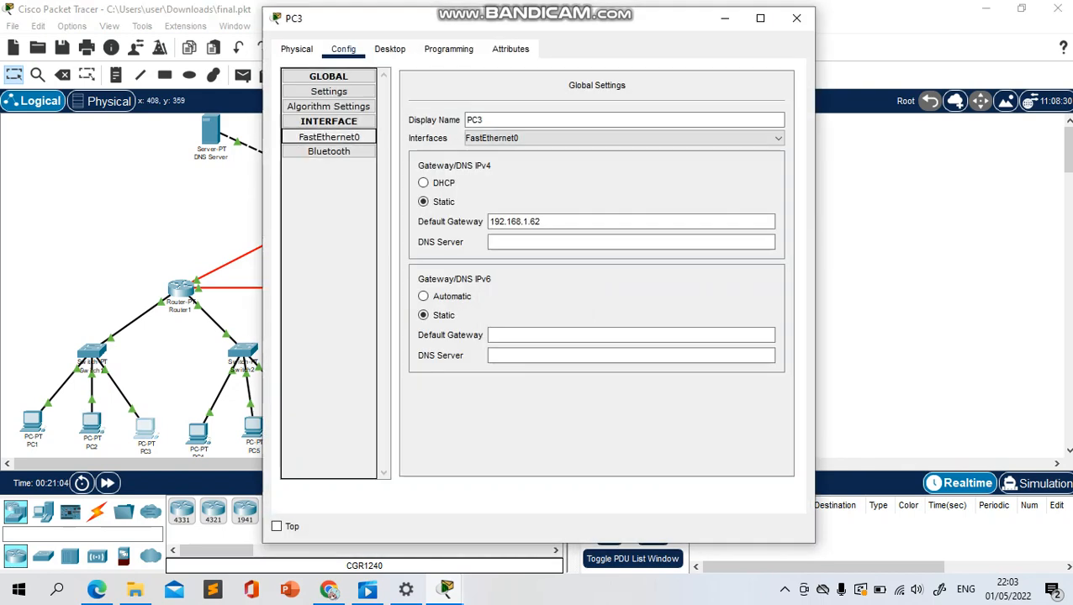
click(328, 136)
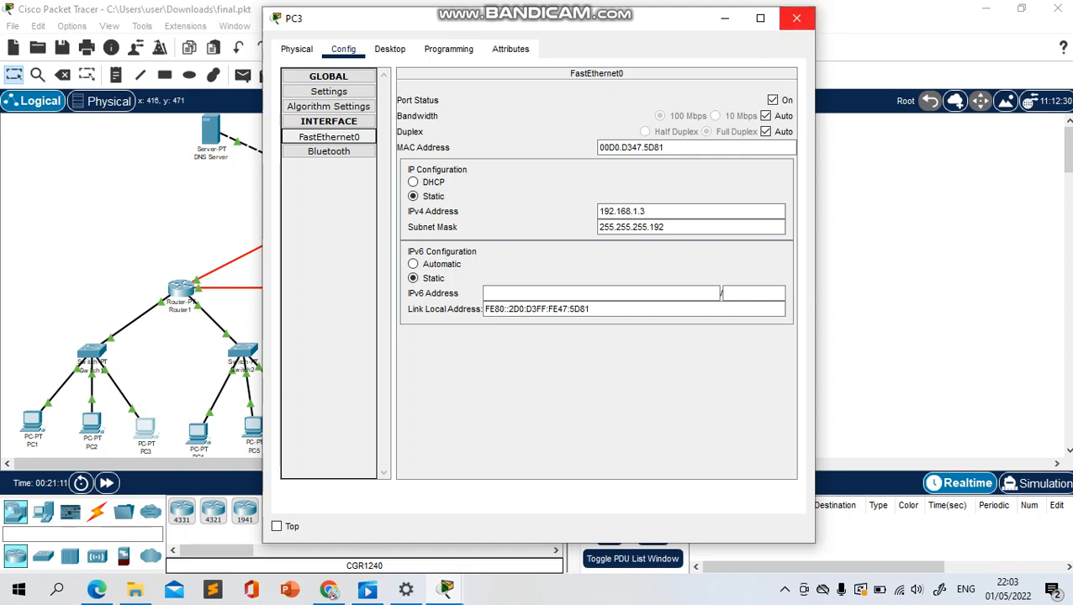
click(796, 18)
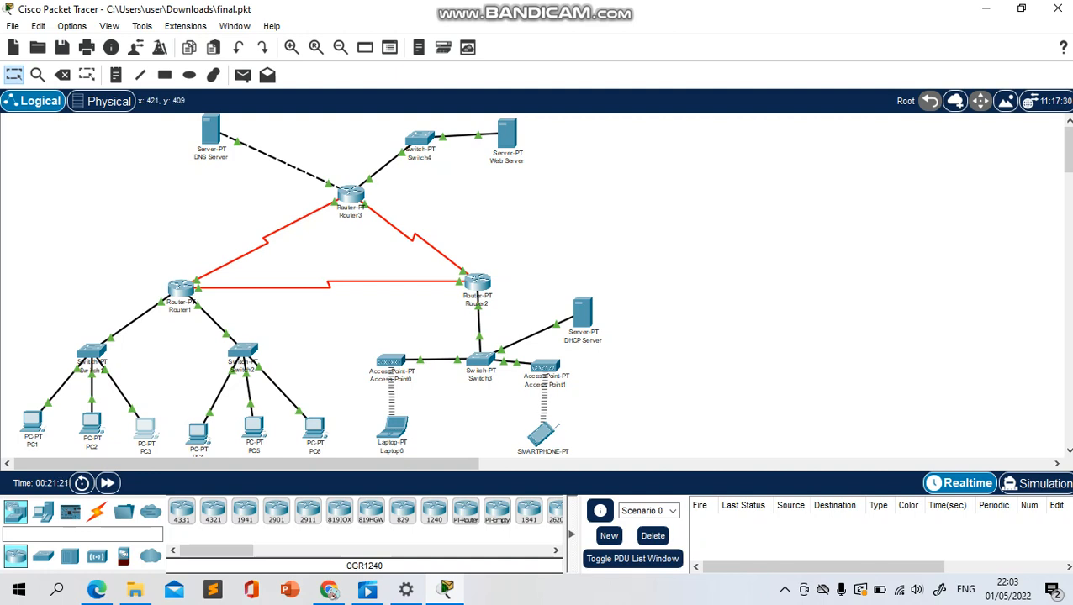
Inspect PC4's default gateway and its FastEthernet0 IPv4 address and subnet mask, and close the window
click(199, 430)
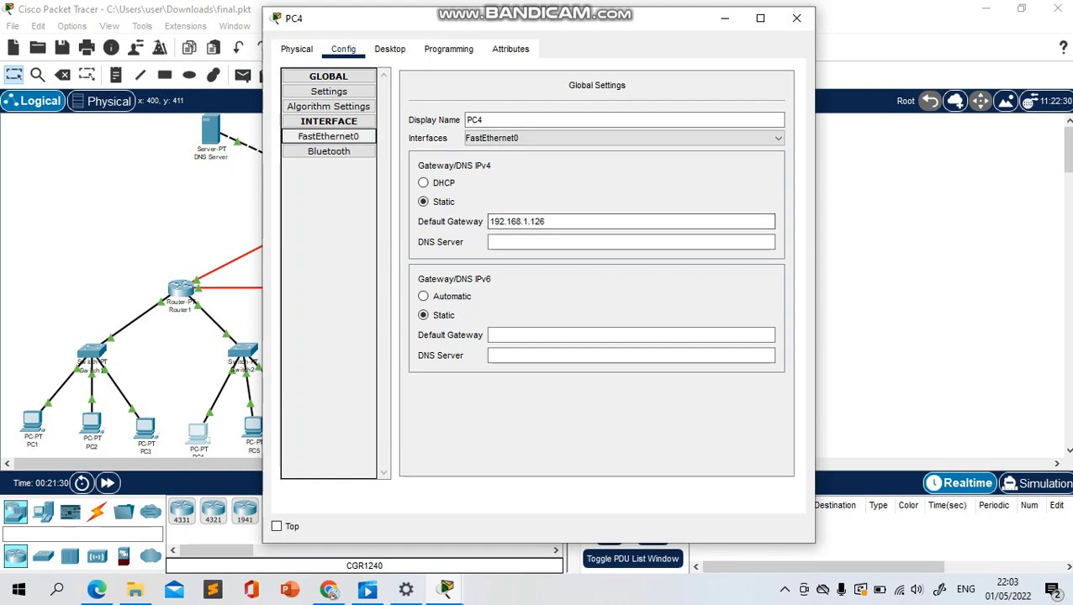
click(796, 18)
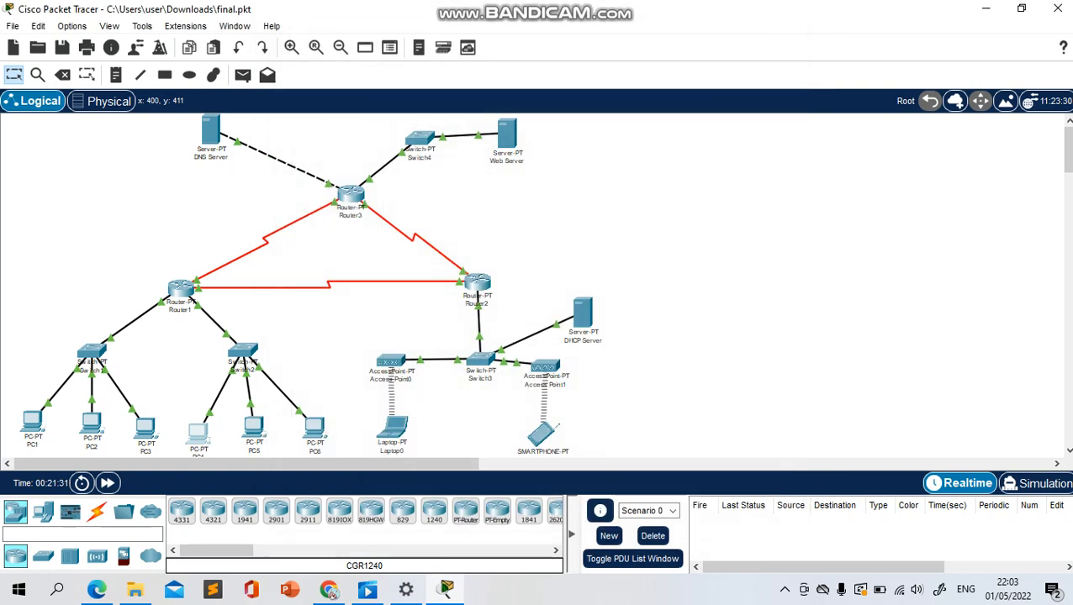
click(197, 434)
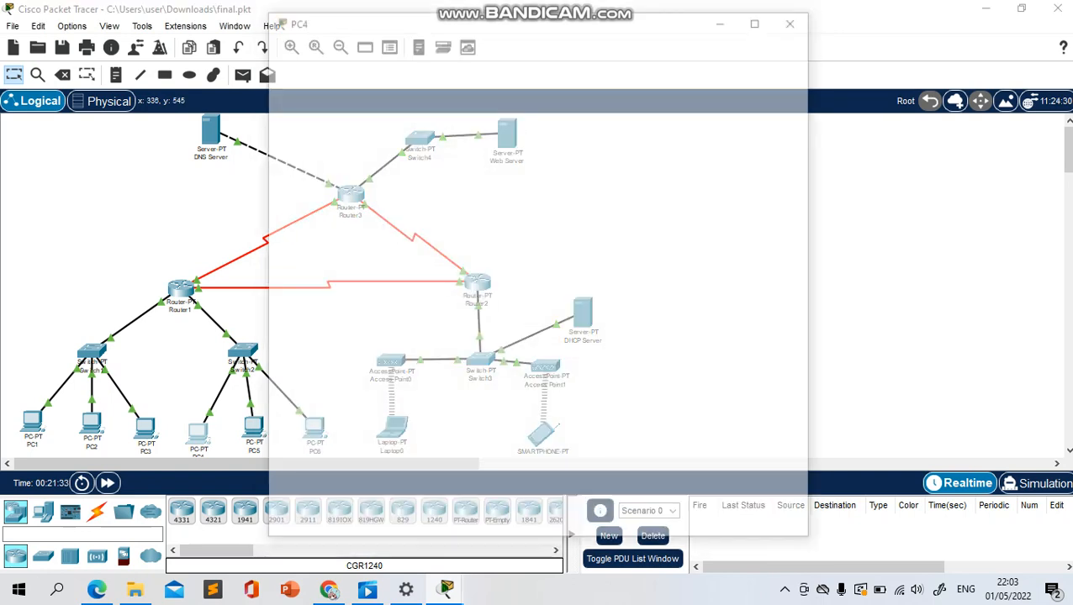
click(328, 137)
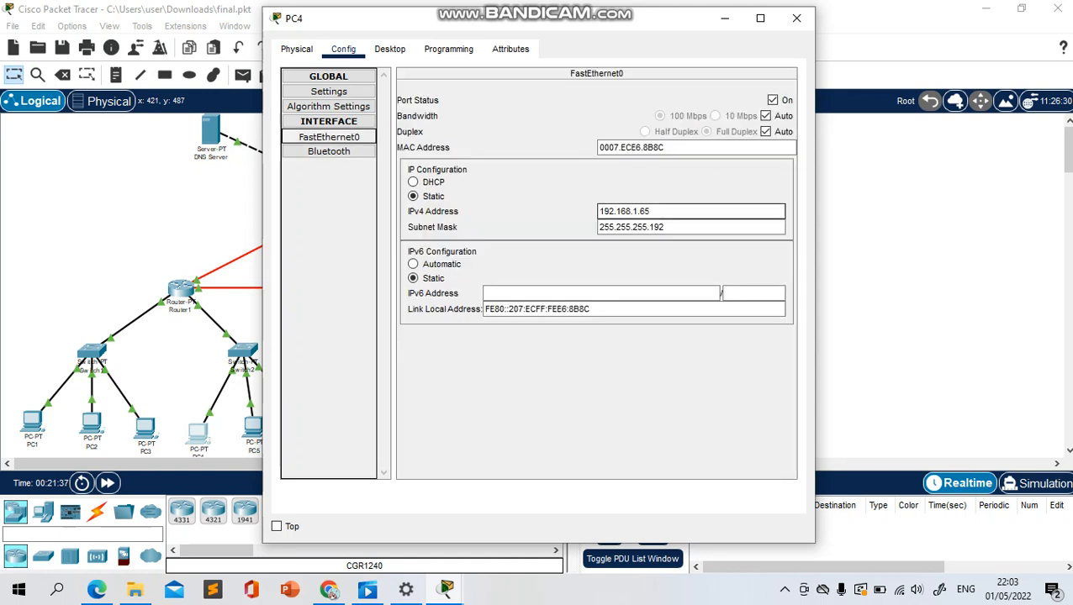
click(664, 227)
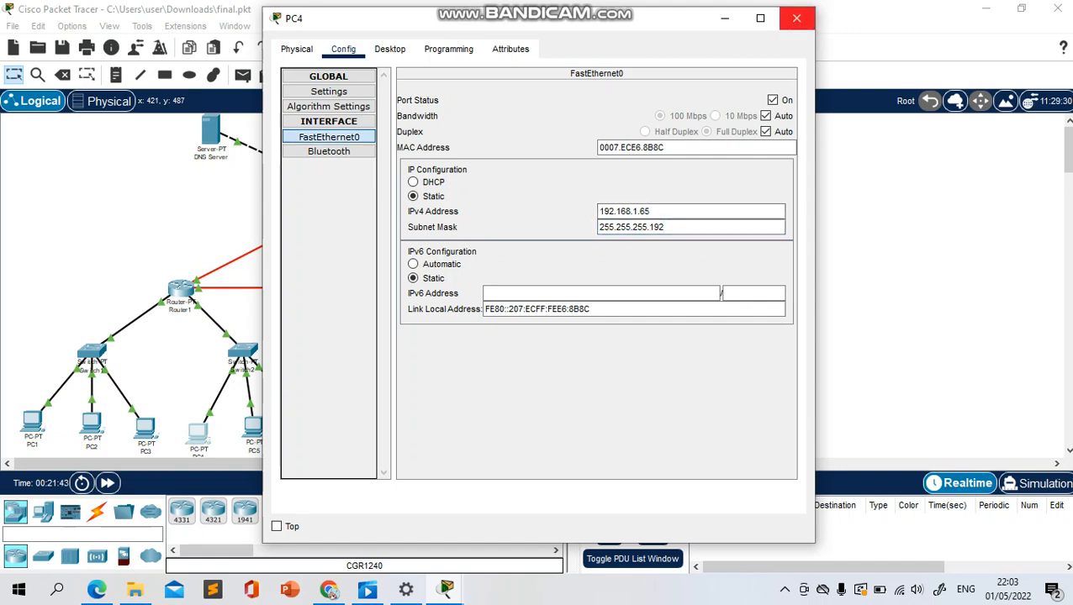
click(796, 18)
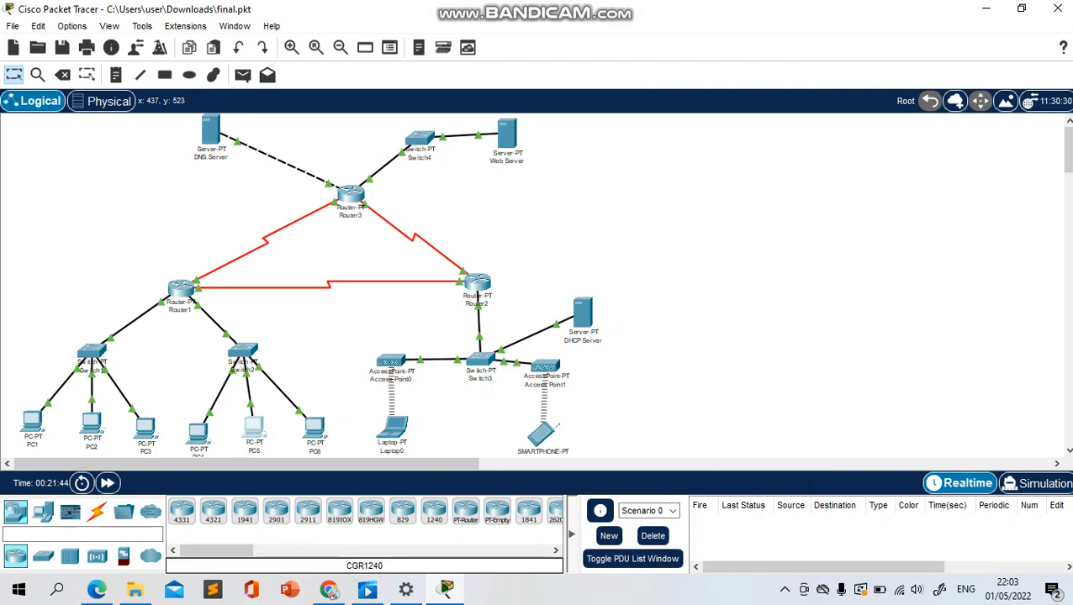
Check PC5's global settings and FastEthernet0 IP configuration, and close its window
click(253, 428)
click(343, 48)
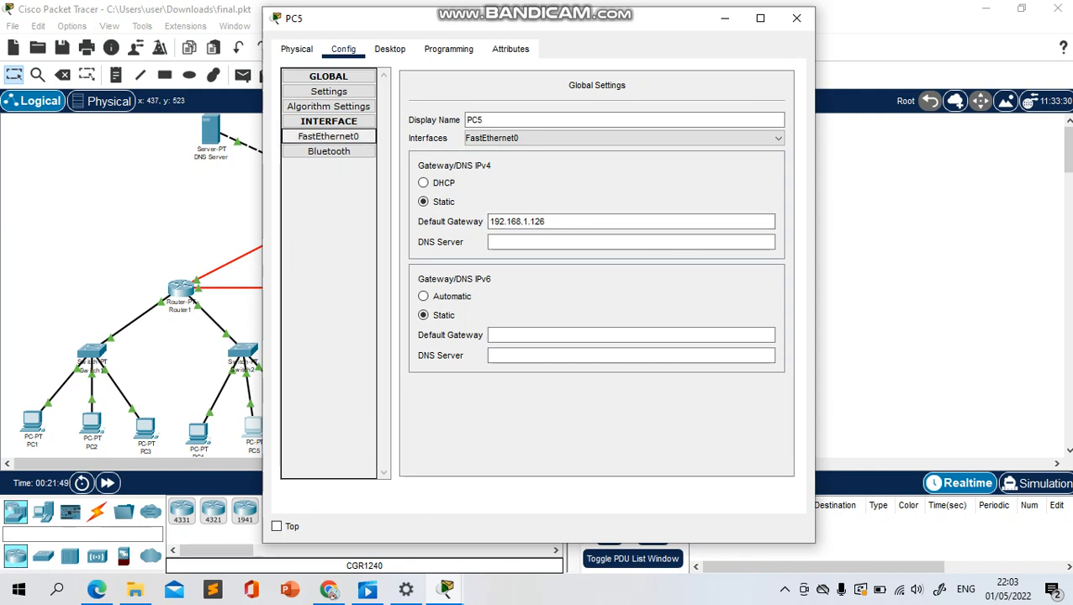
click(329, 136)
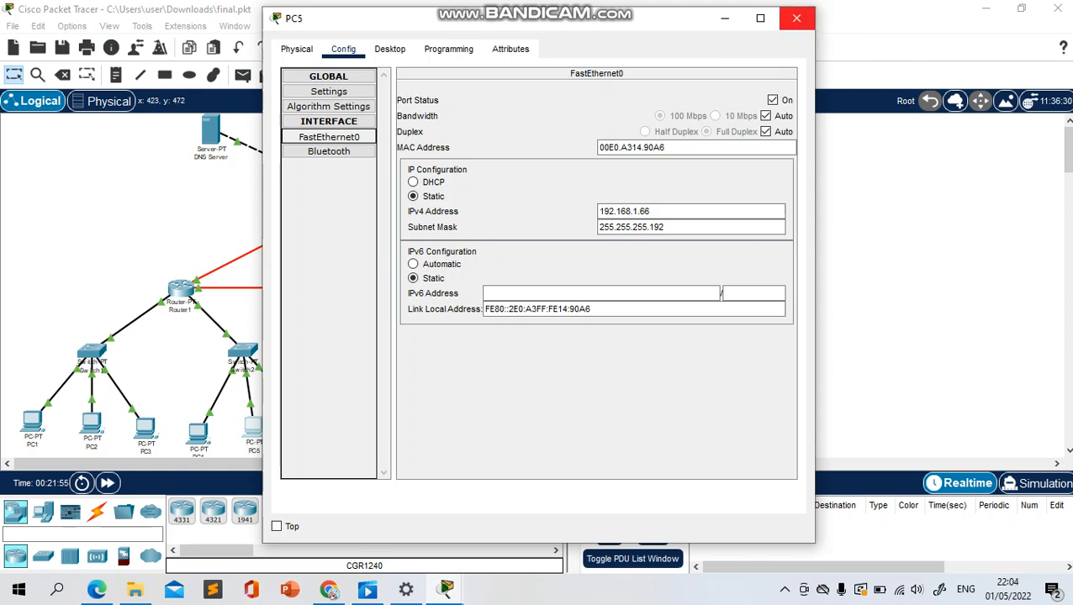
click(796, 18)
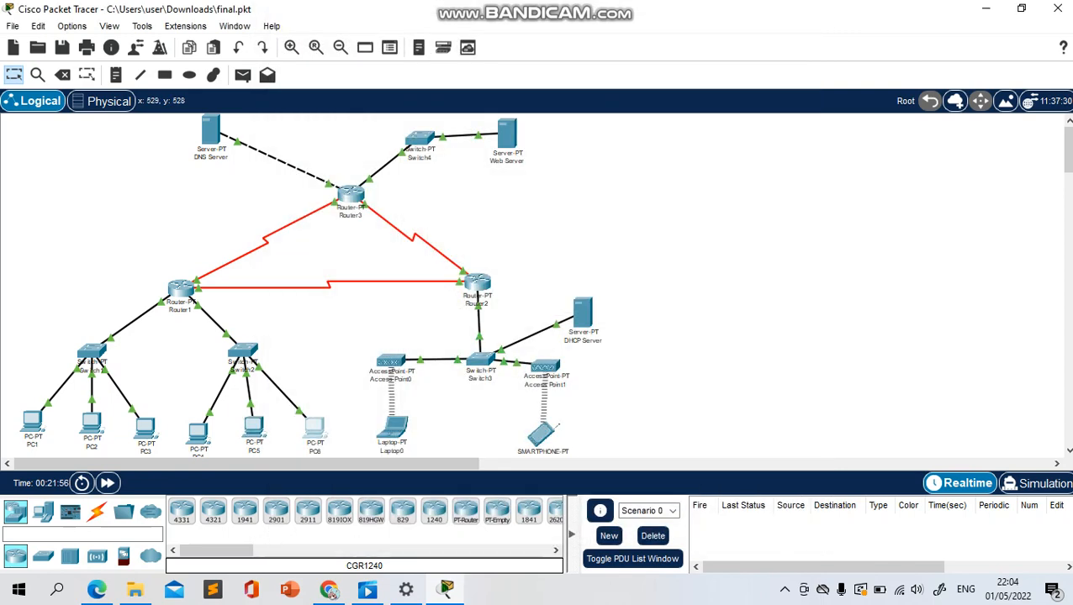
Check PC6's gateway settings and FastEthernet0 IP configuration, and return to the topology
click(315, 427)
click(343, 49)
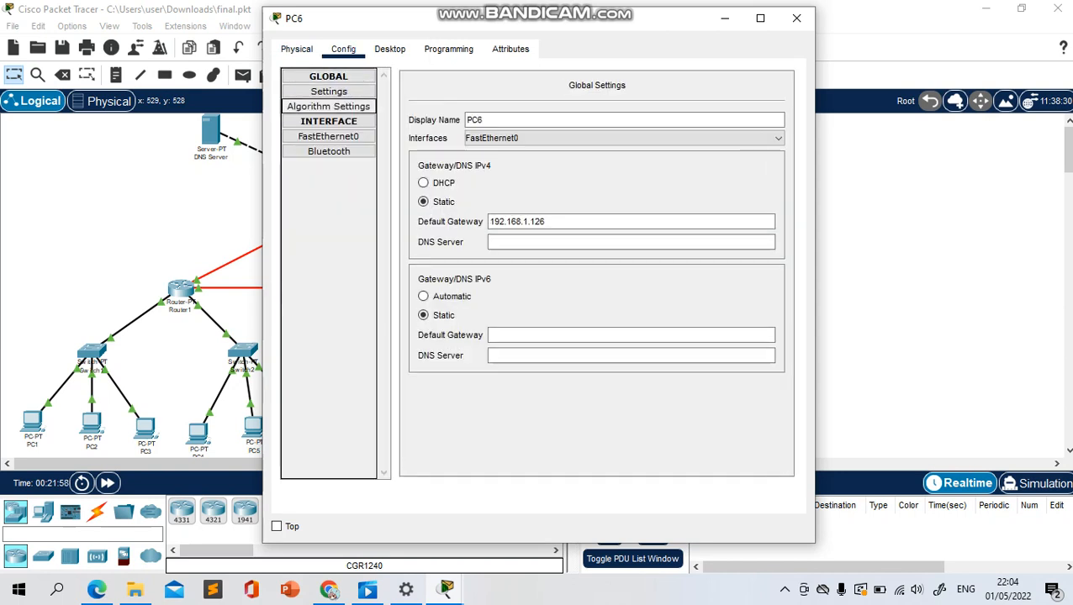
click(329, 136)
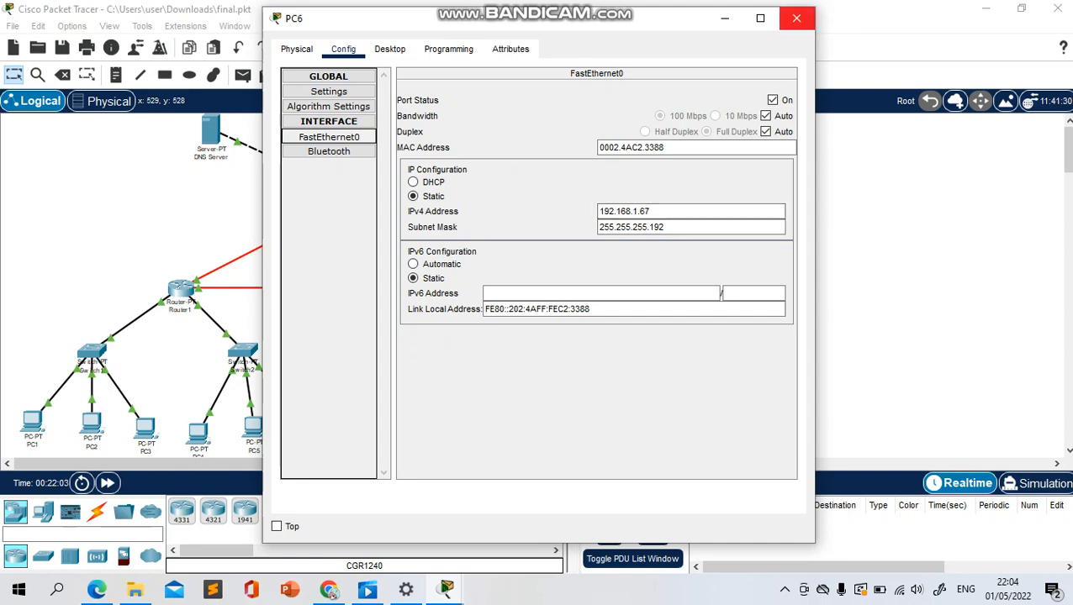
click(796, 17)
scroll(757, 379, down, 1)
scroll(757, 378, up, 1)
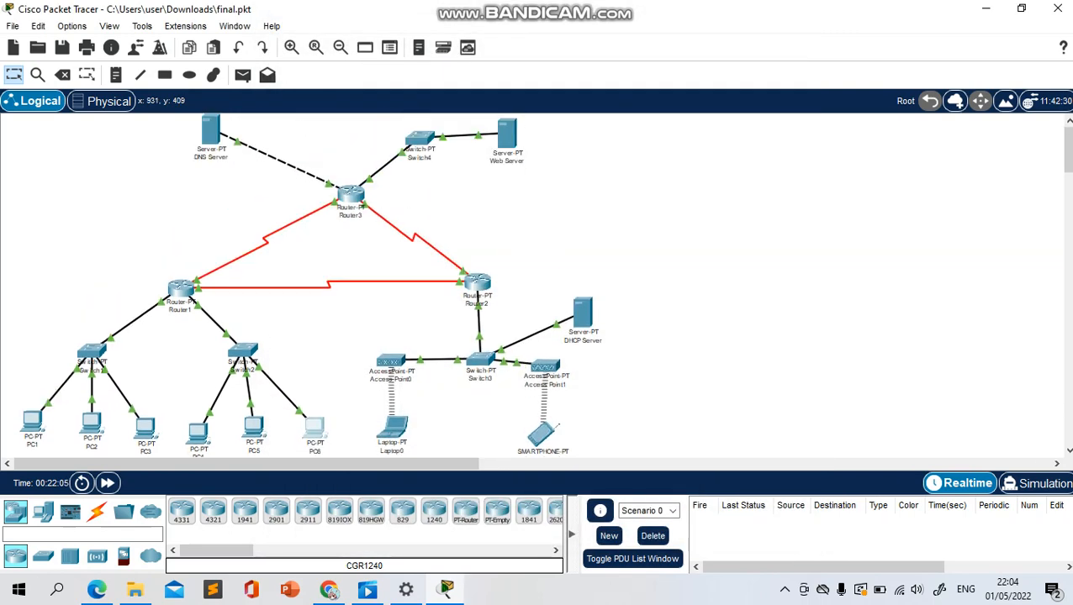
Review Switch2's port settings for FastEthernet0/1, FastEthernet1/1 and FastEthernet2/1, and close its window
click(242, 353)
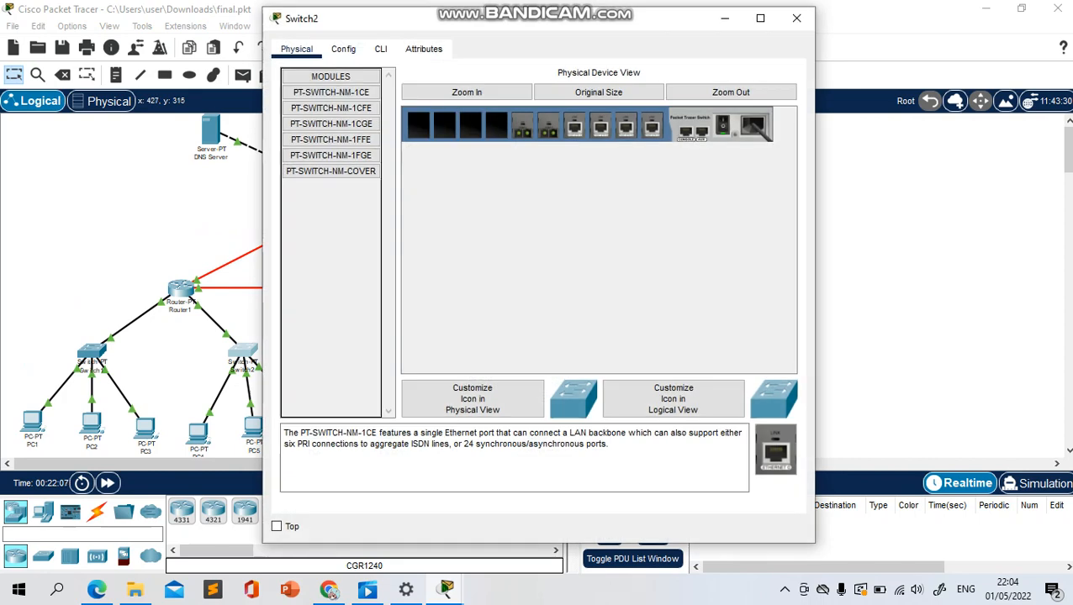
click(343, 49)
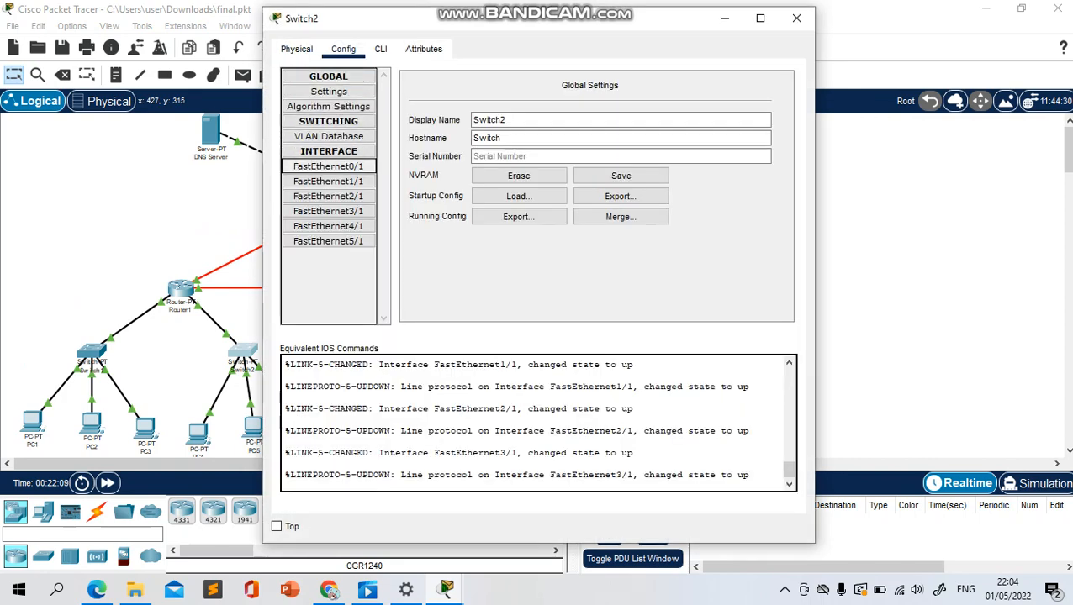
click(328, 167)
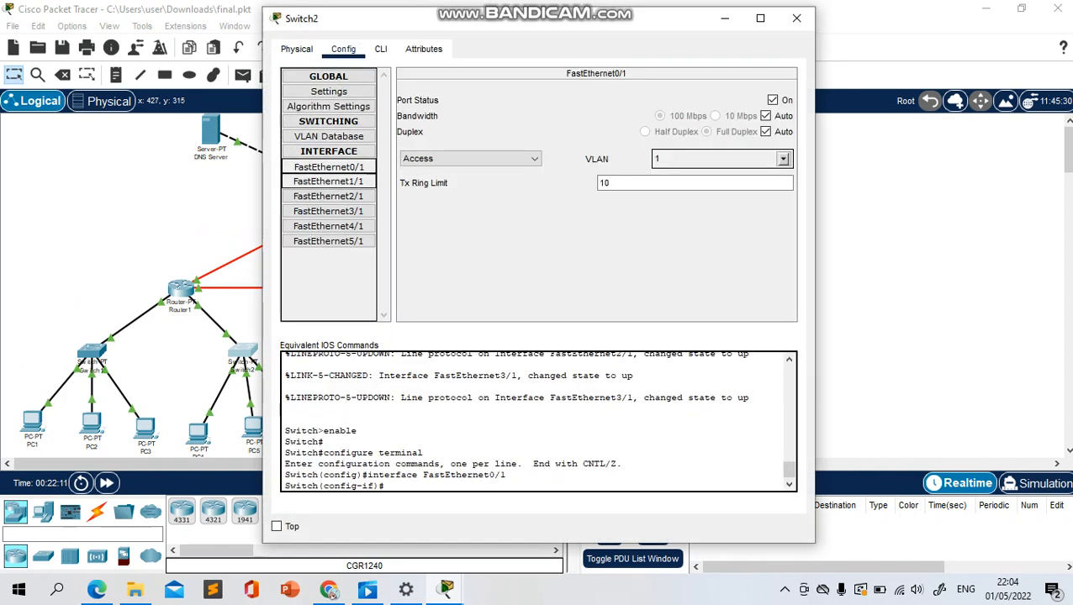
click(328, 181)
click(327, 196)
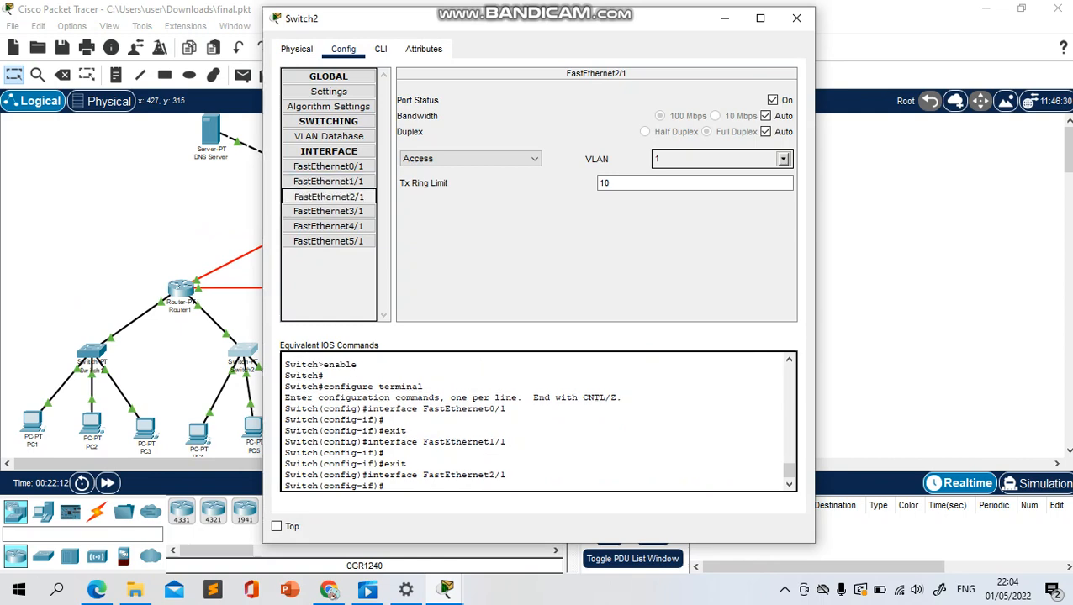
click(796, 18)
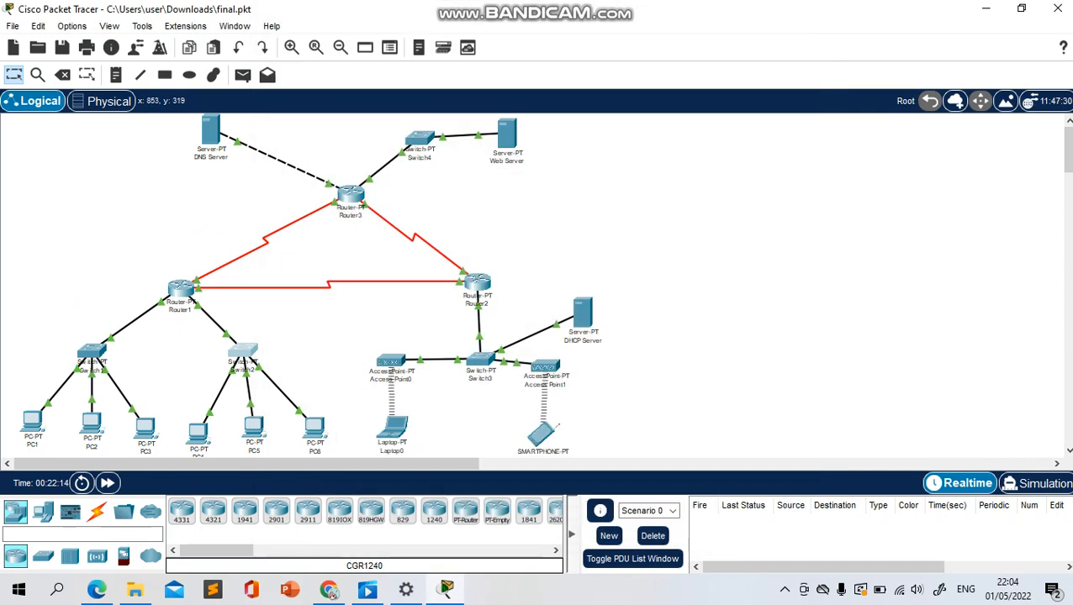
Inspect Router1's RIP network list and the IP configuration of its FastEthernet0/0 and FastEthernet1/0 interfaces
click(181, 288)
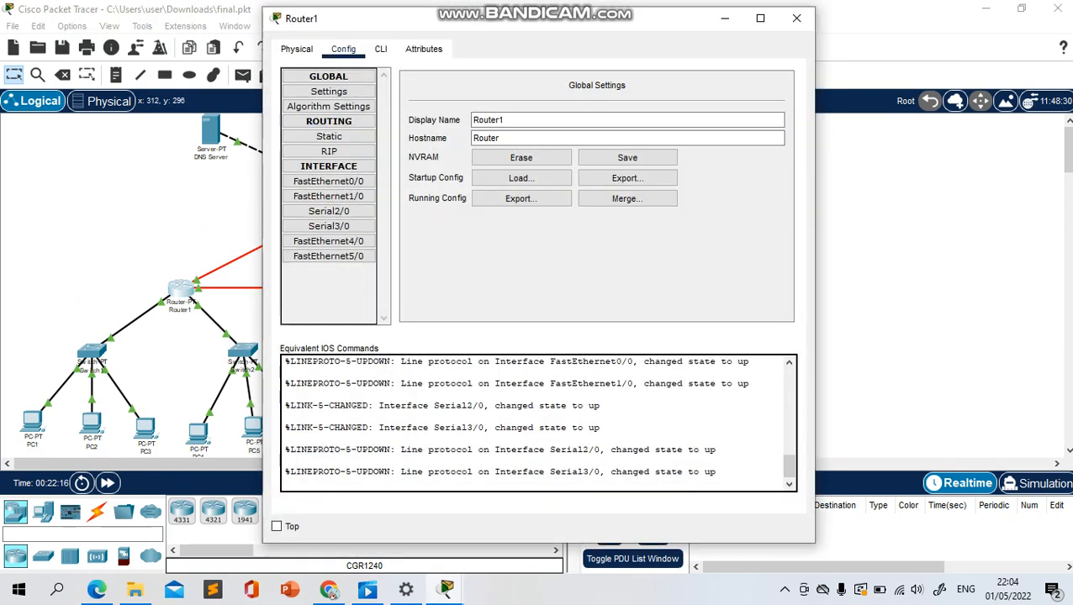
click(328, 182)
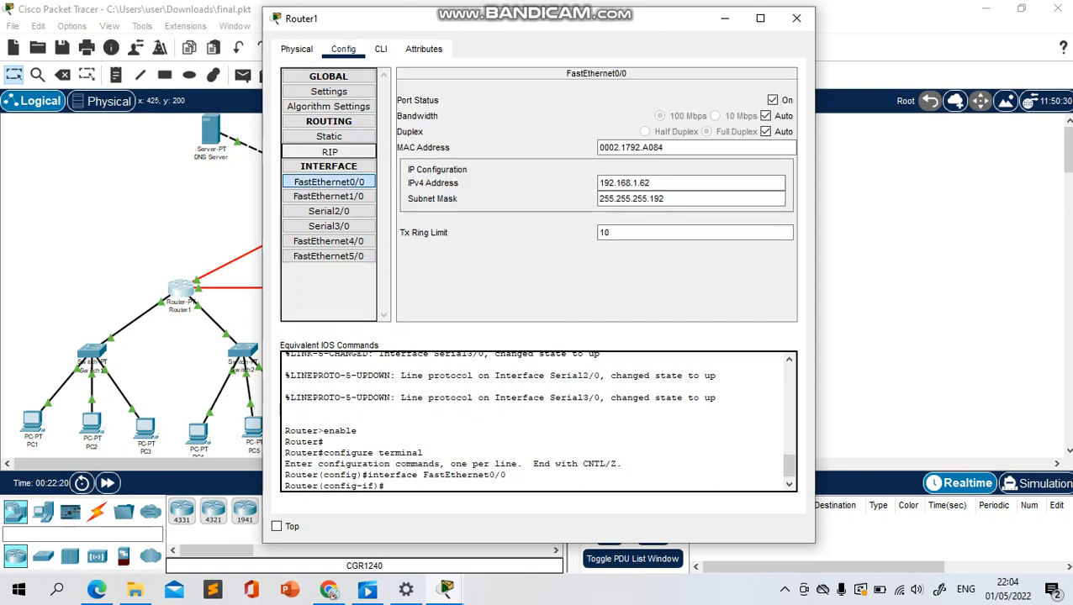
click(329, 151)
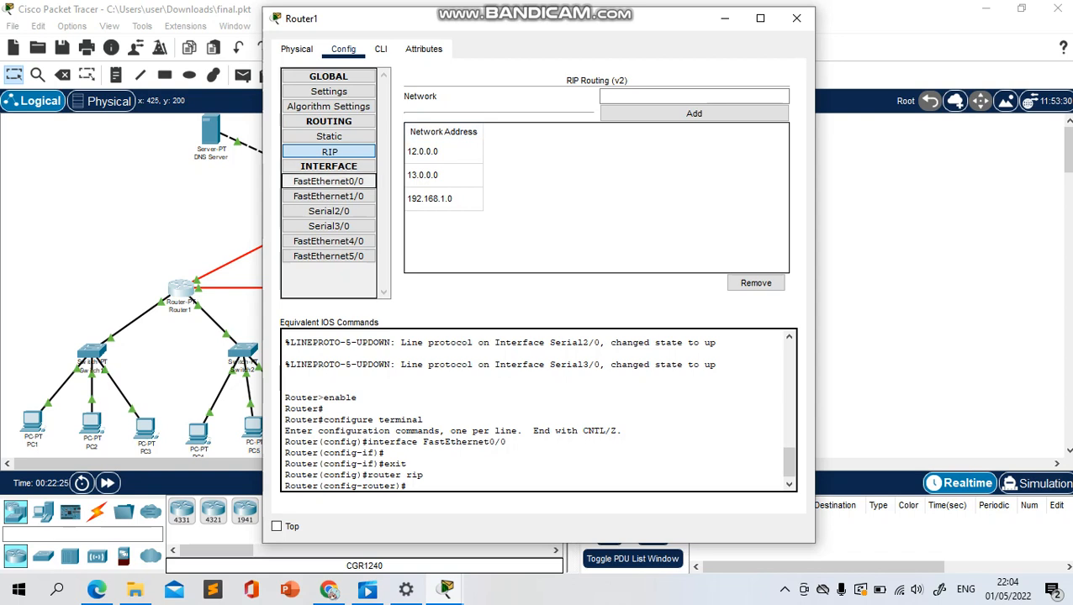
click(329, 182)
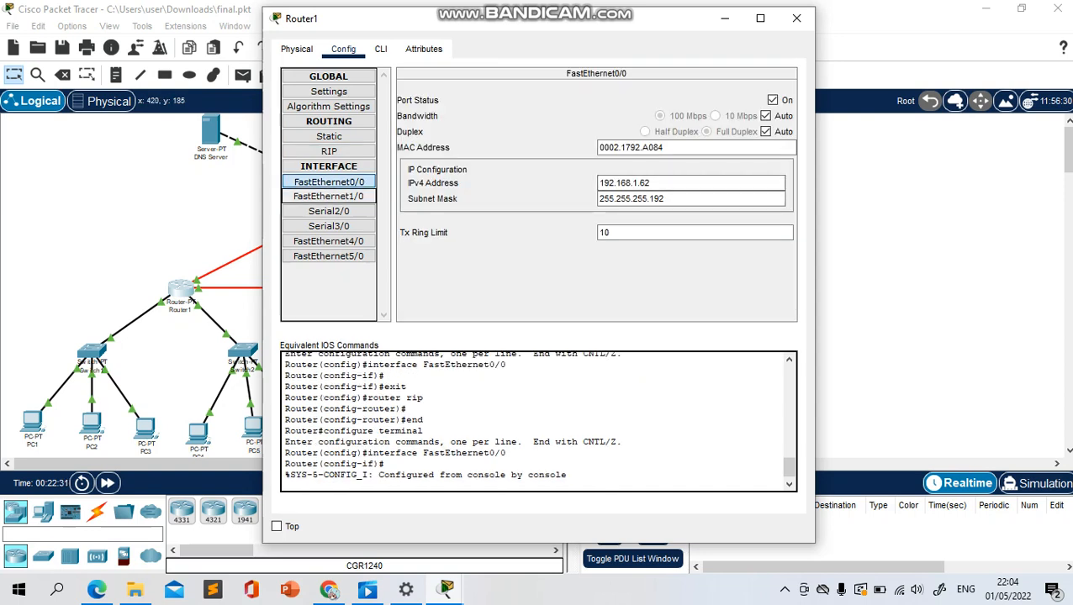
click(329, 196)
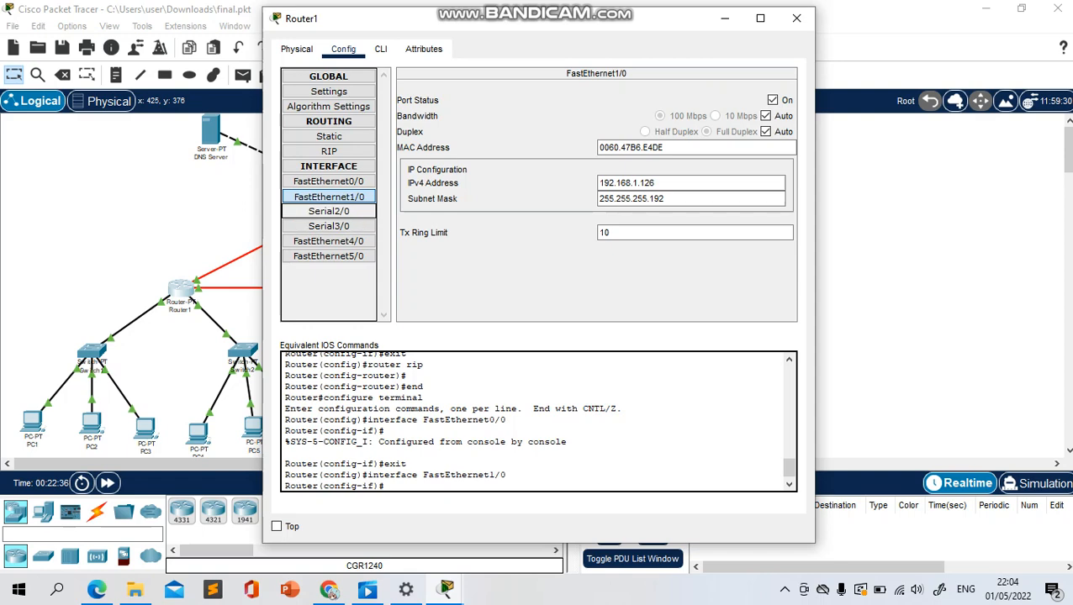
Check the IP configuration of Router1's Serial2/0 and Serial3/0 against the topology links, and close the router window
click(329, 212)
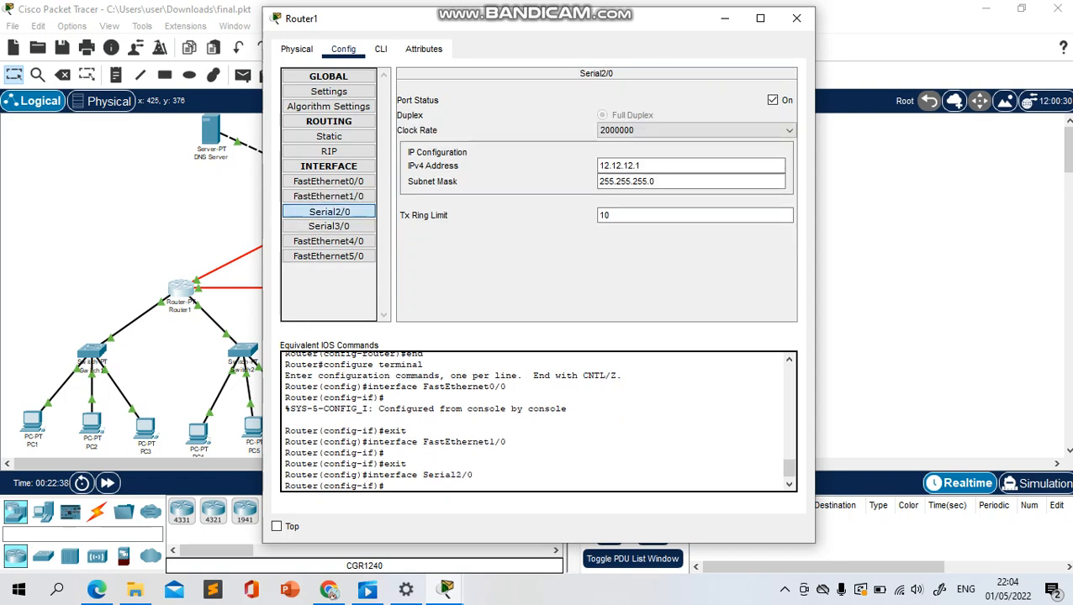
drag(485, 18, 774, 25)
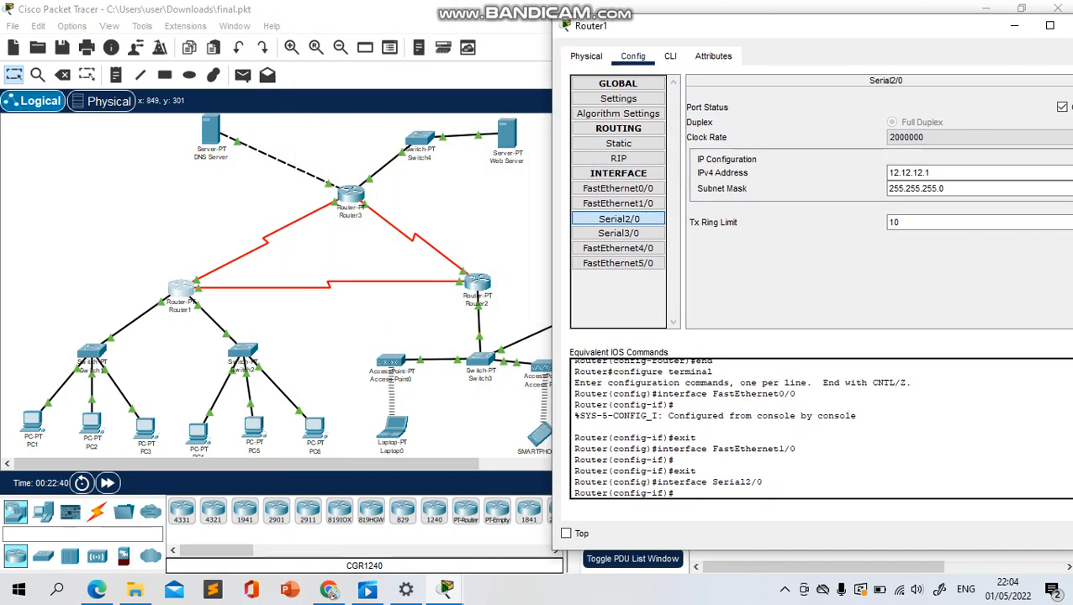
click(618, 234)
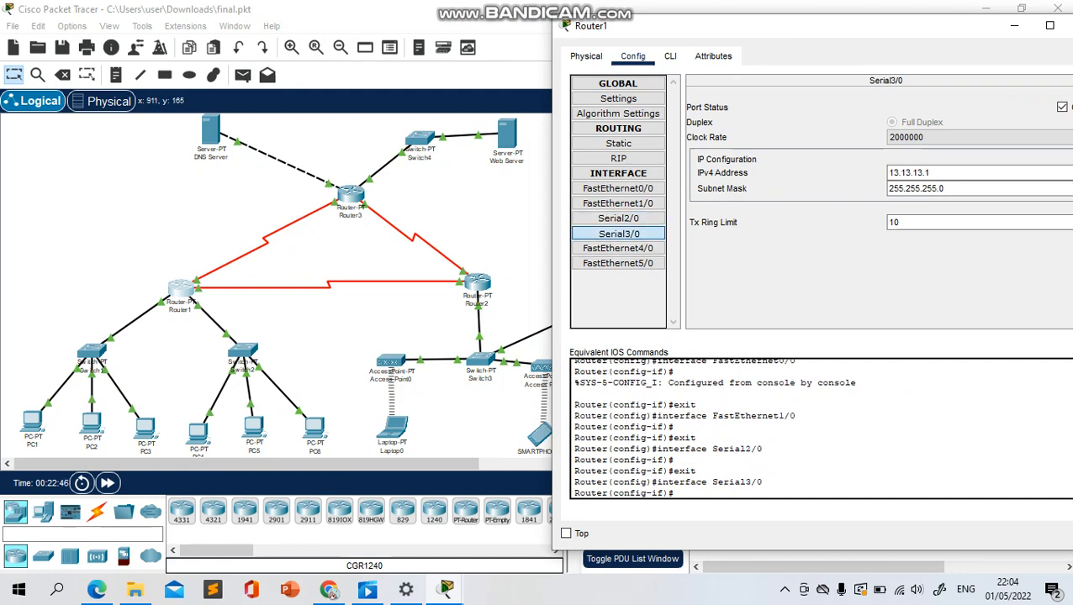
drag(927, 30, 773, 51)
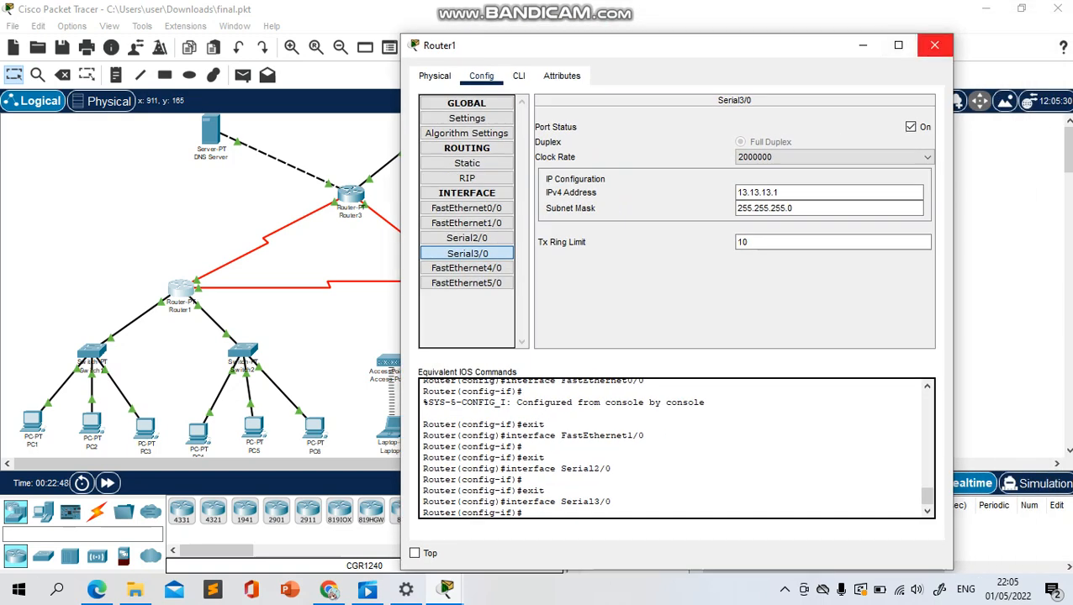
click(932, 46)
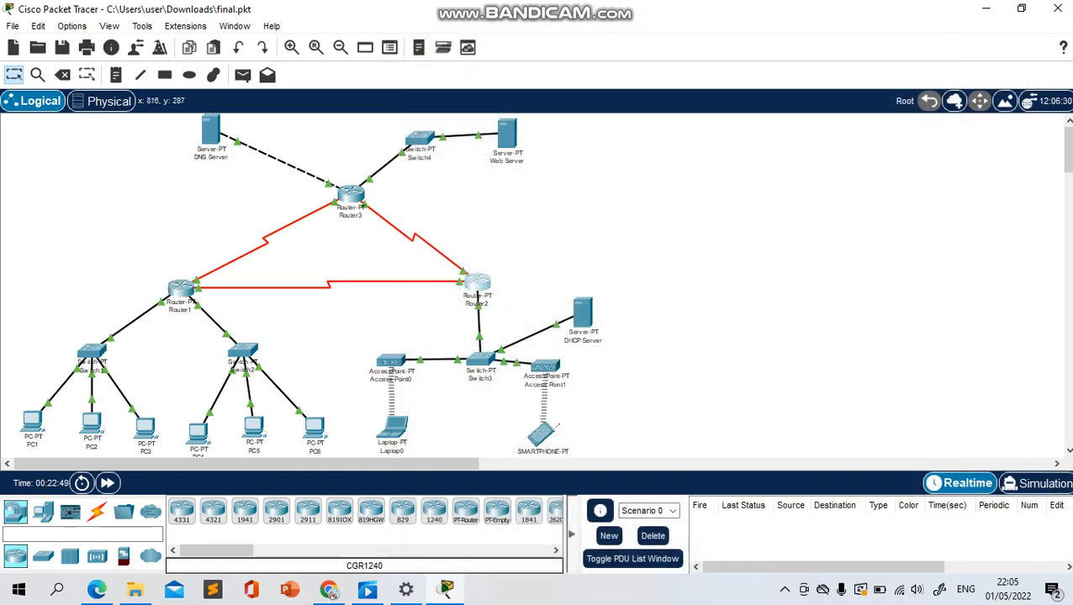
Open Router2's configuration beside the topology and inspect its RIP networks and FastEthernet0/0 IP settings
click(476, 284)
drag(337, 17, 669, 12)
click(675, 42)
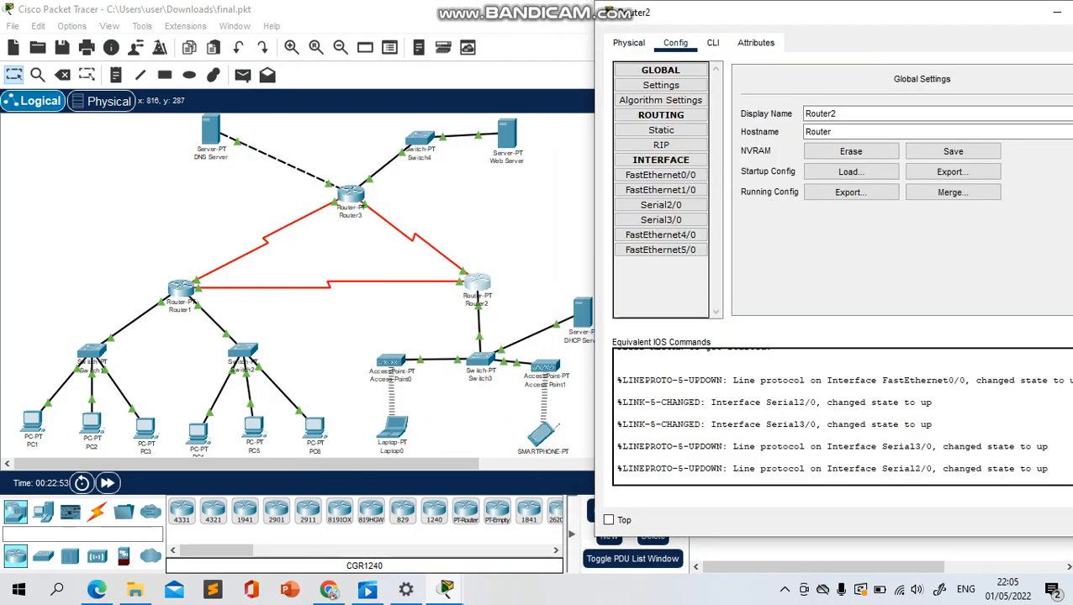
click(661, 144)
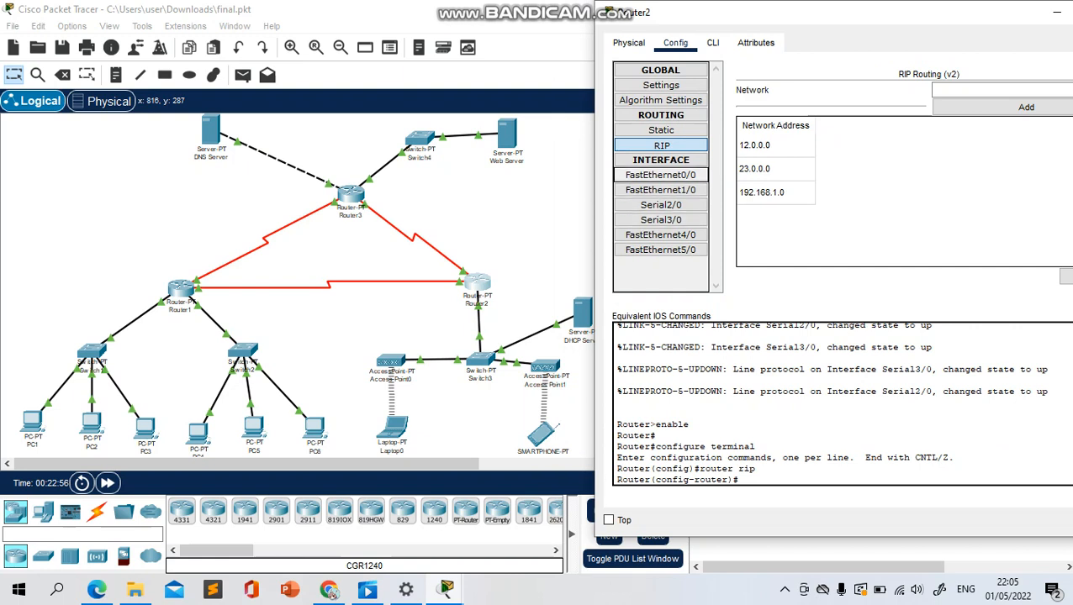
click(661, 175)
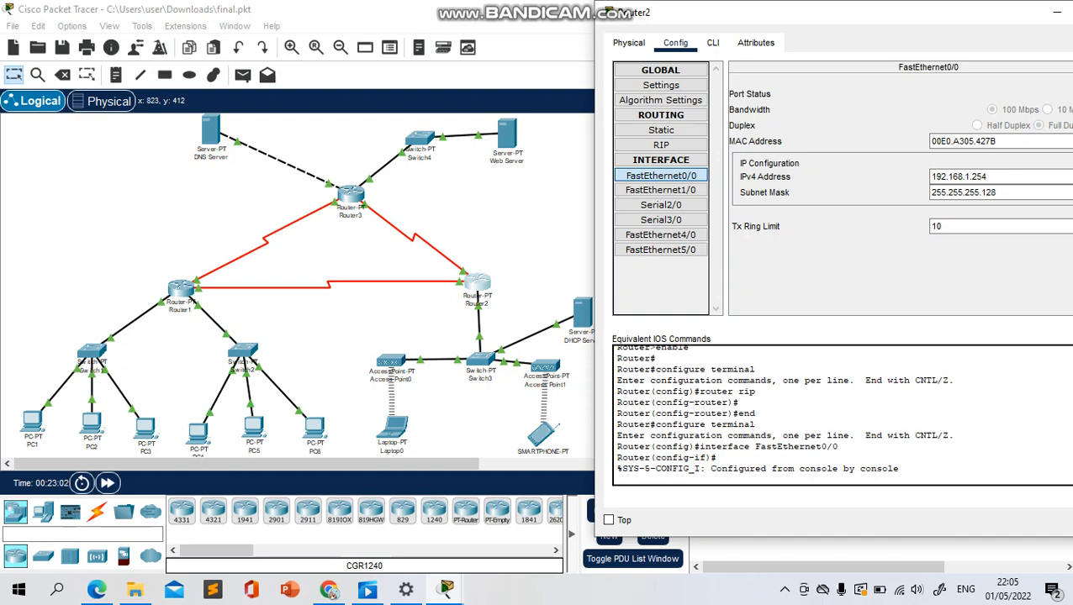
Check Switch3's FastEthernet0/1 port settings and close the switch window
click(480, 359)
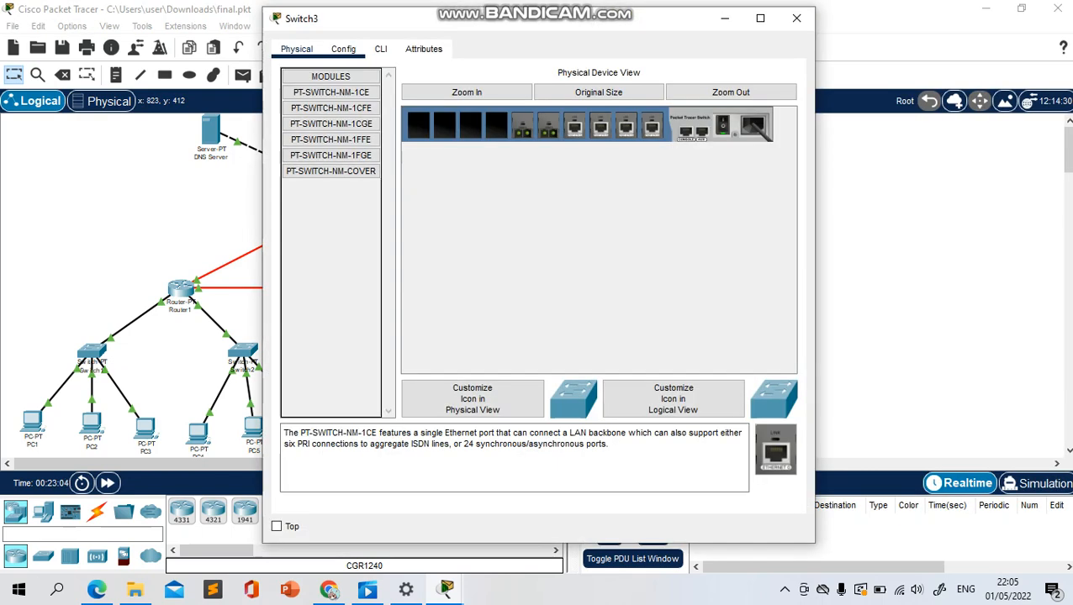
click(343, 49)
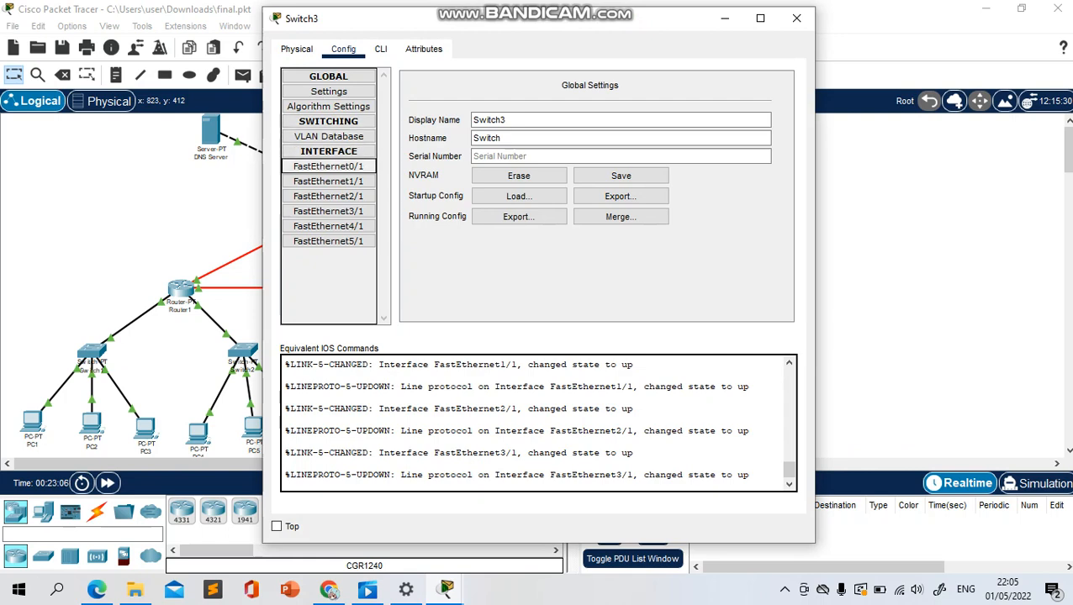
click(327, 166)
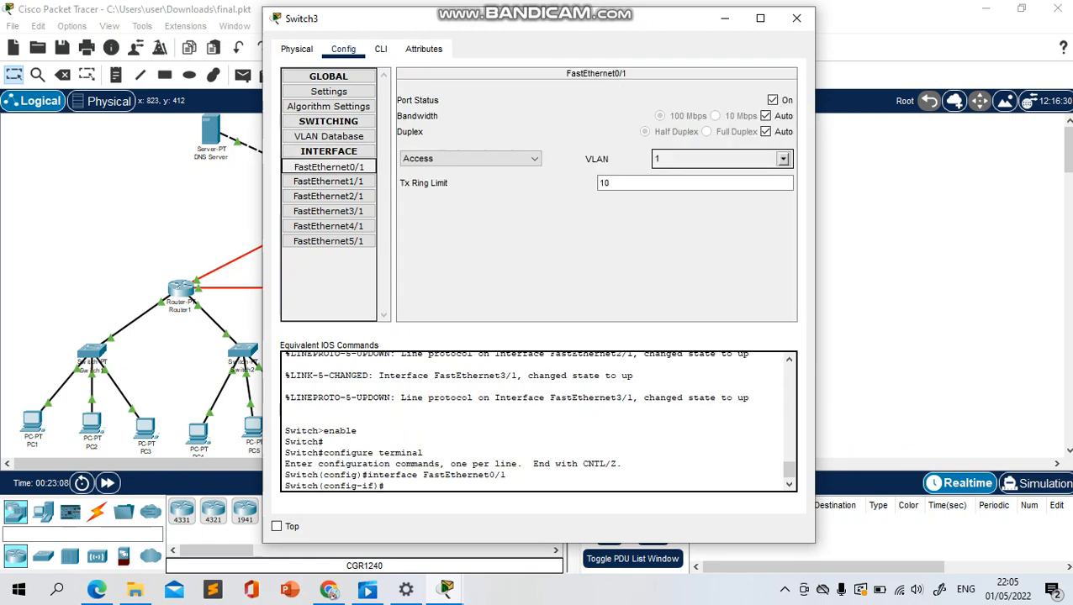
click(796, 18)
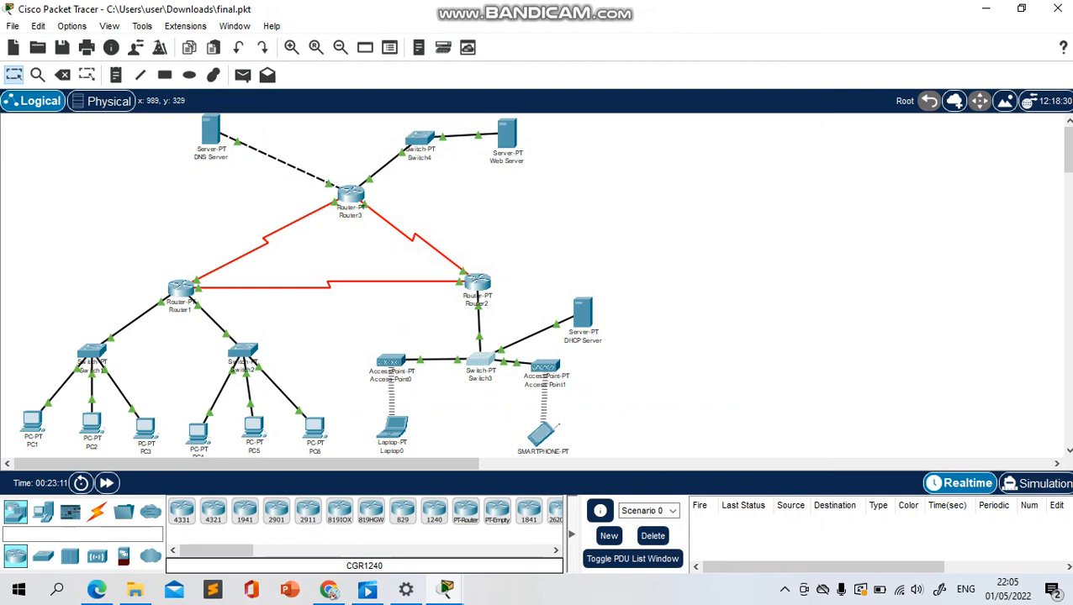
View the DHCP Server's global gateway and DNS settings, and close its window
click(582, 312)
click(343, 49)
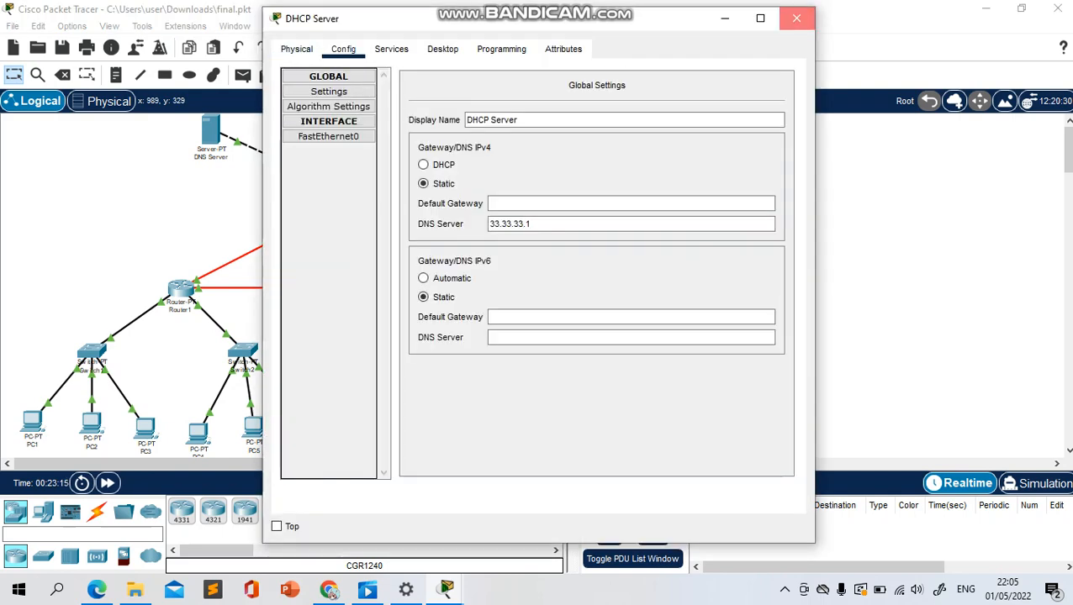
click(796, 17)
Return to Router2's open window, review its FastEthernet1/0, Serial2/0 and Serial3/0 IP configuration, and close it
mouse_move(445, 591)
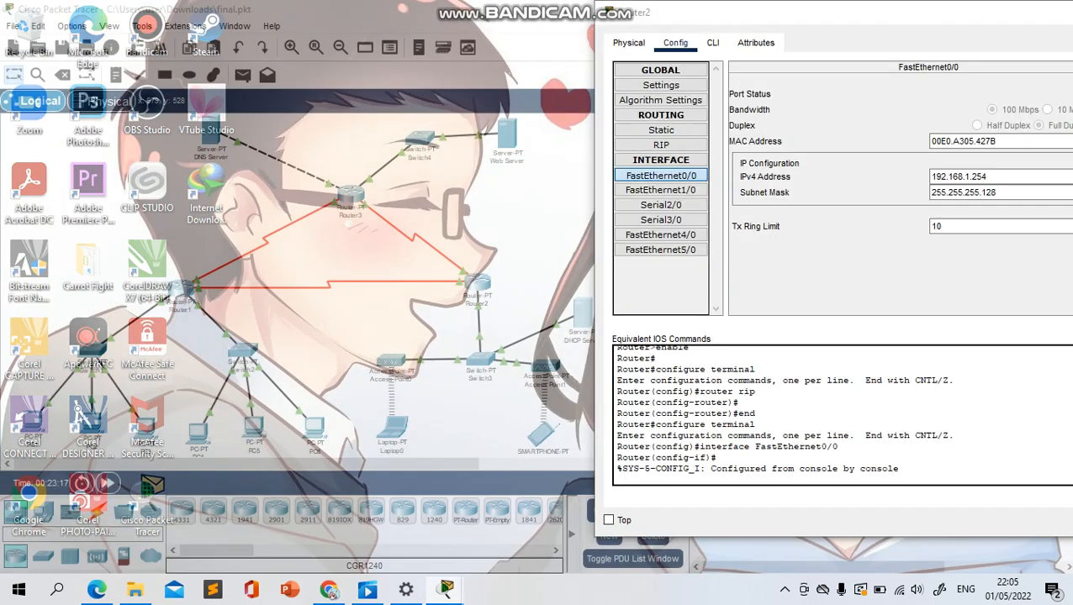
click(529, 521)
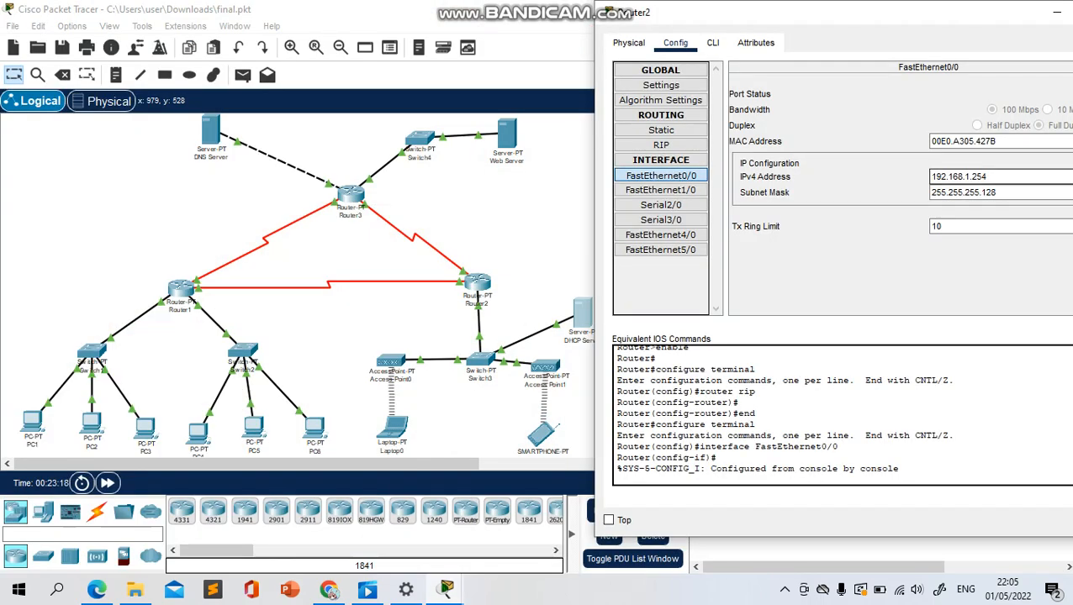
click(661, 190)
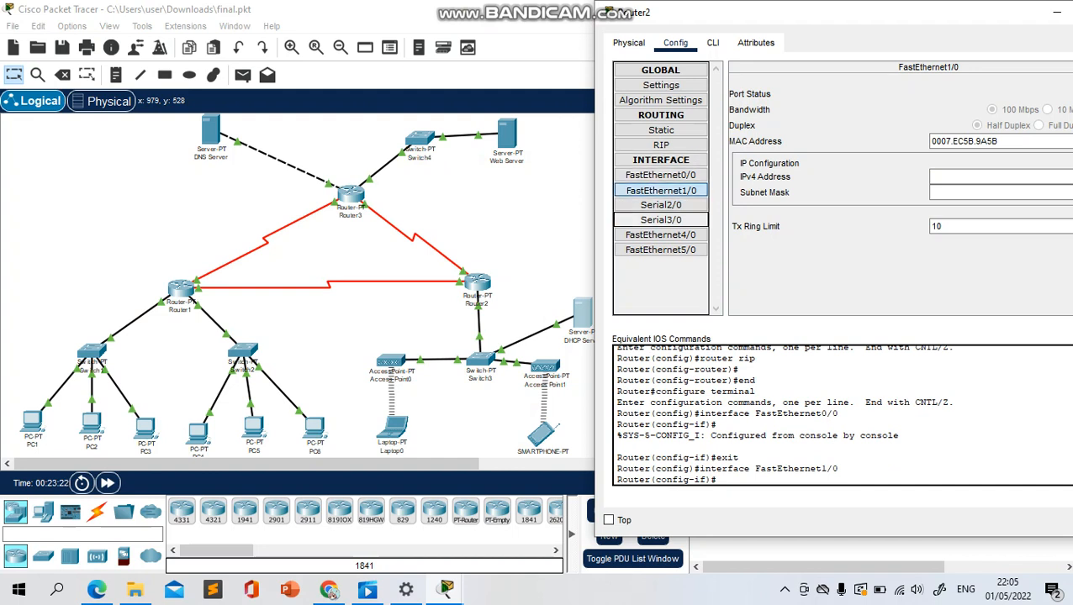
click(661, 205)
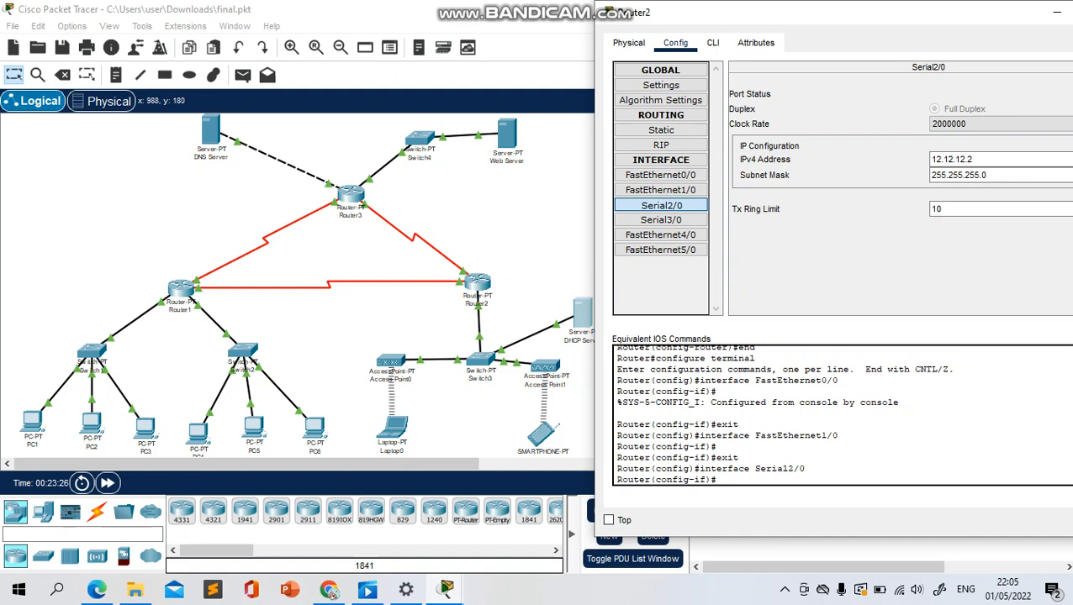
click(661, 220)
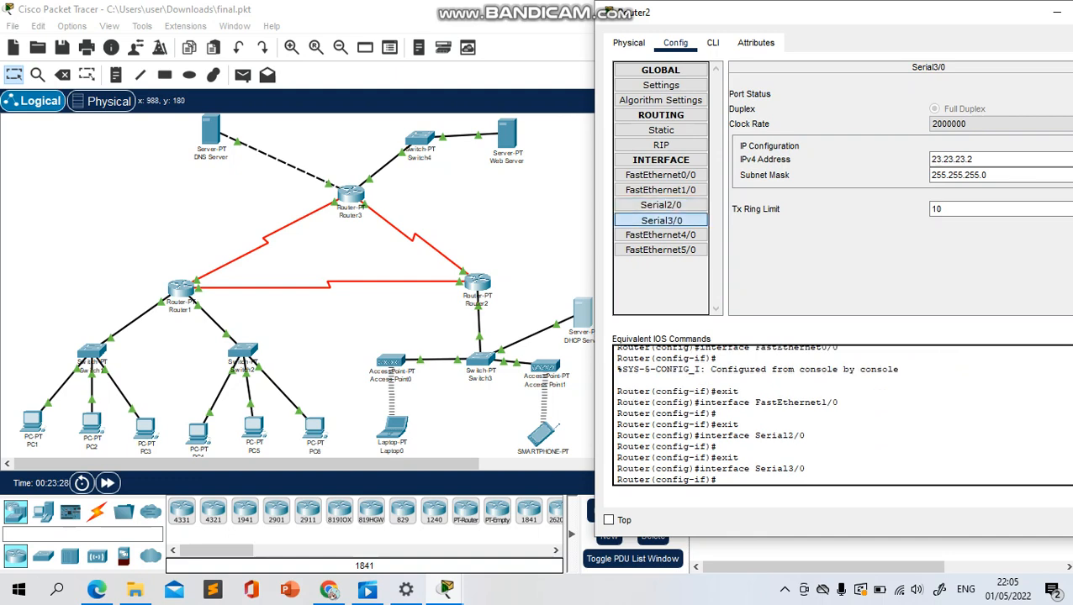
drag(845, 17, 695, 29)
click(978, 22)
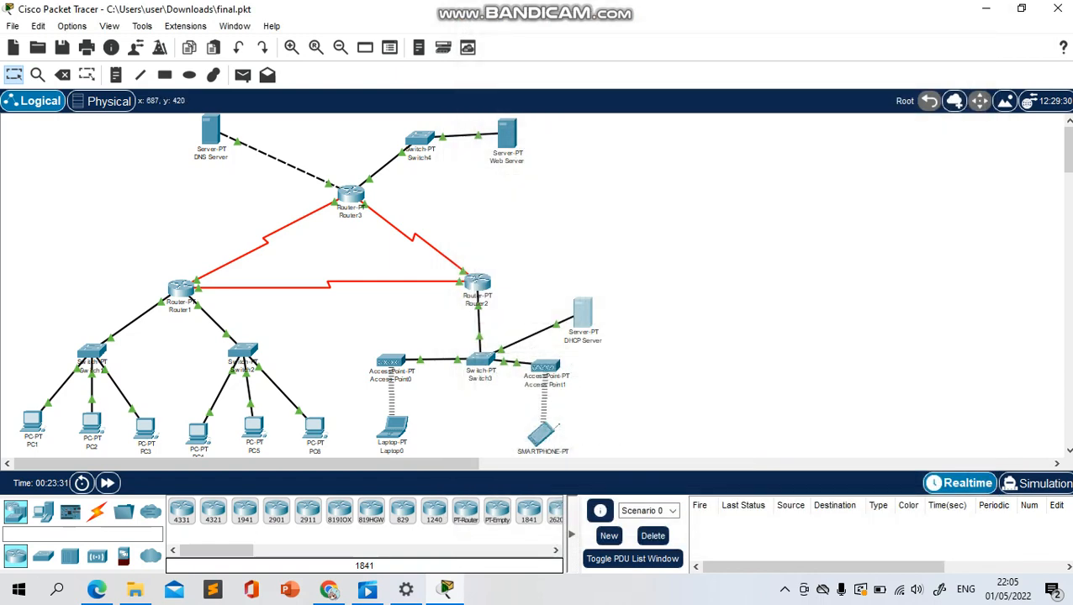
Review the Port 0 and Port 1 settings of Access Point0, including its wireless options, and close the window
click(391, 368)
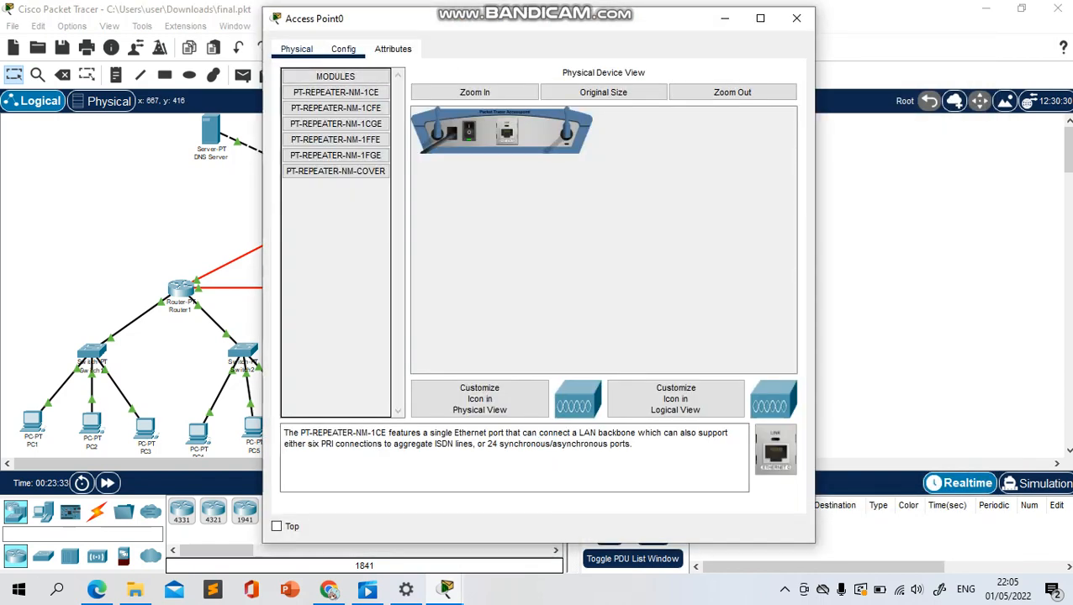
click(343, 49)
click(315, 122)
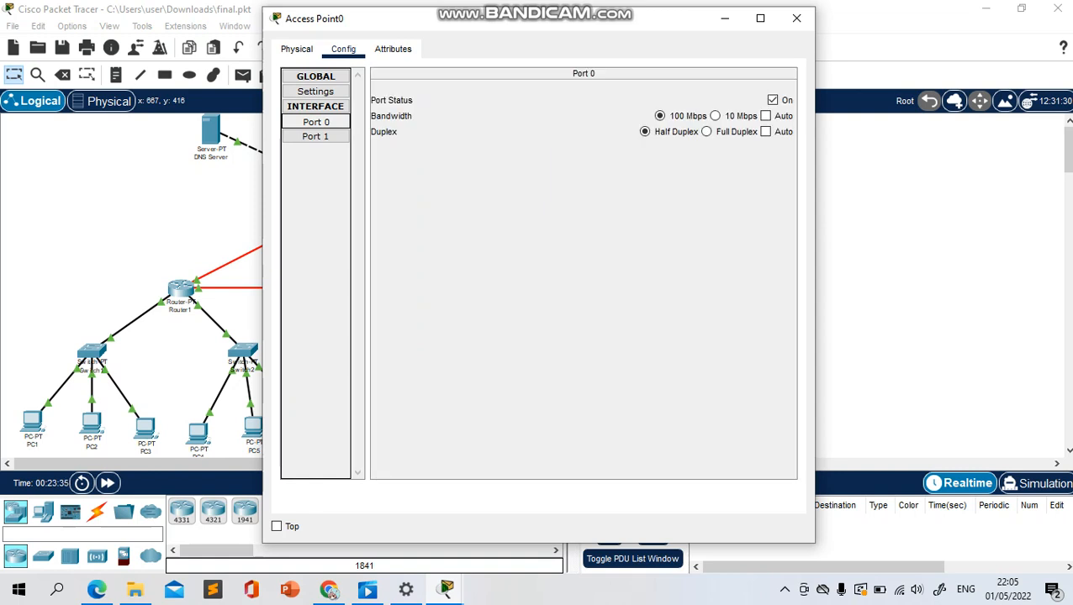
click(316, 136)
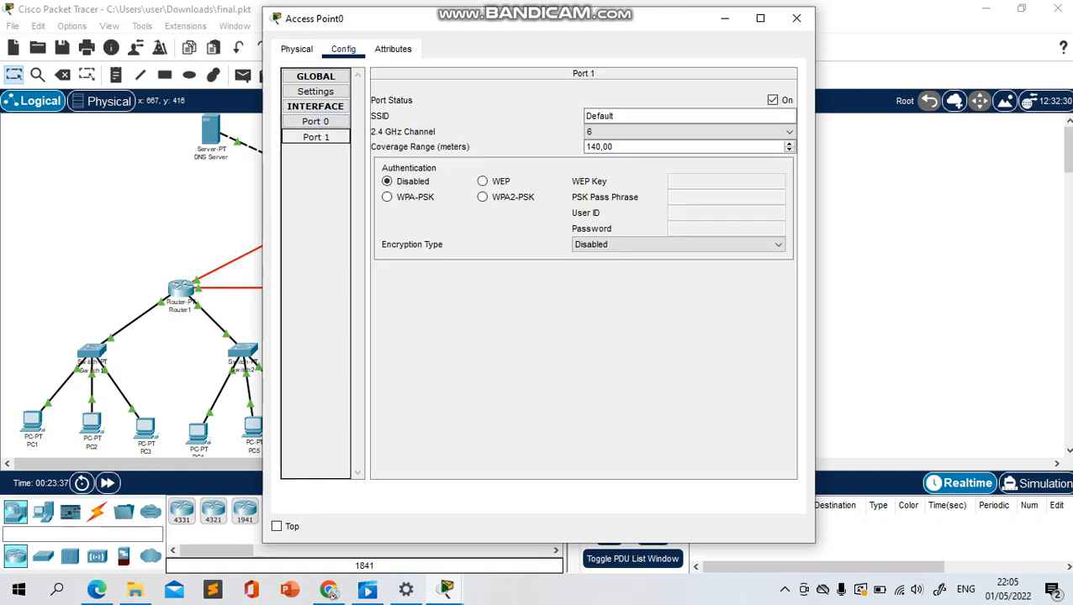
click(315, 92)
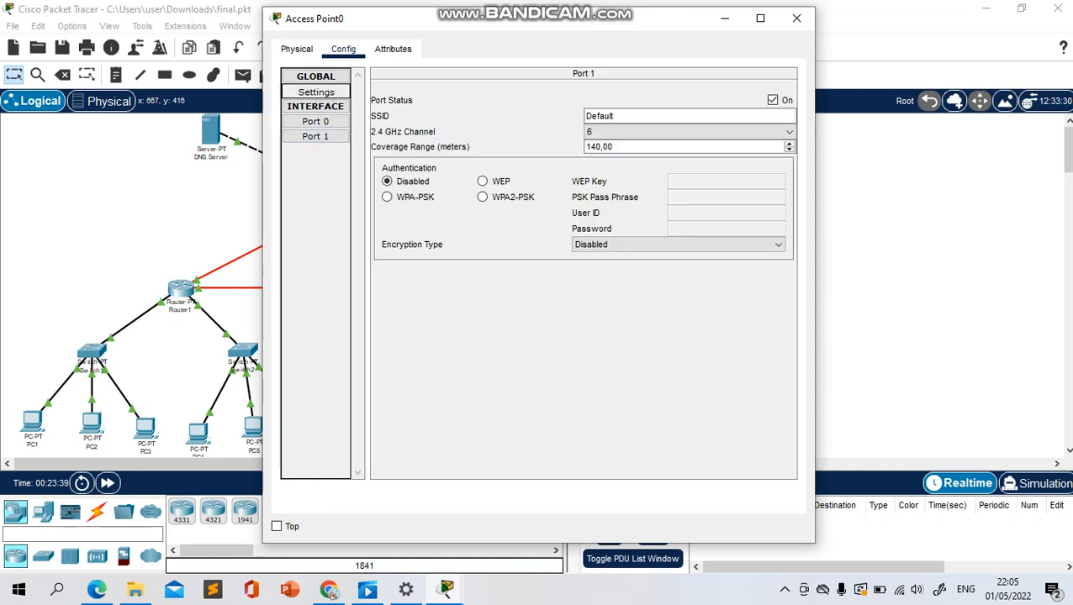
click(796, 18)
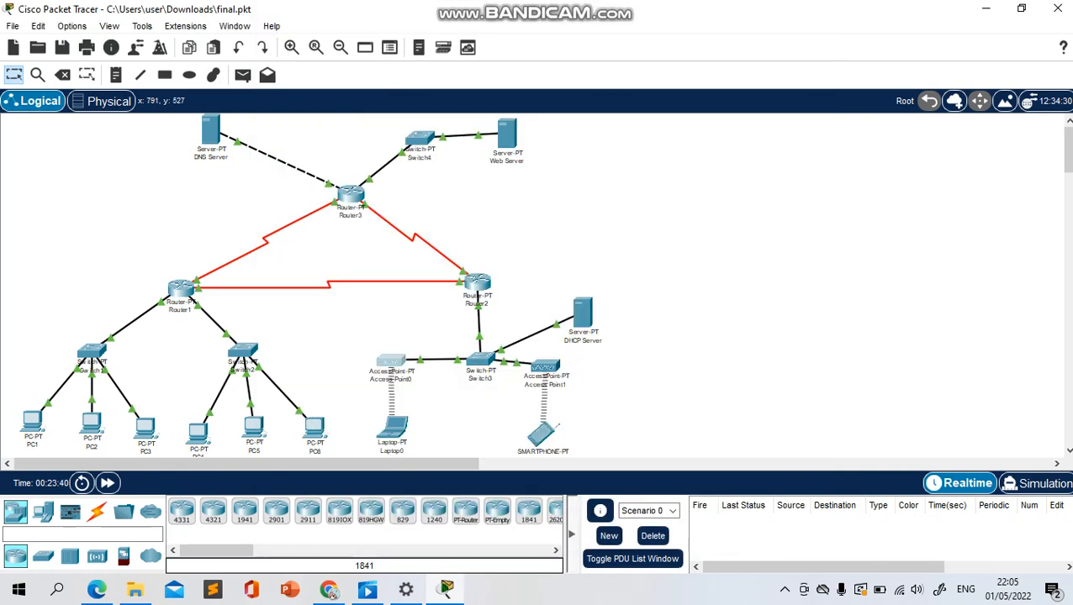
Review Laptop0's gateway and DNS, Wireless0, Bluetooth and algorithm settings, and close its window
click(392, 429)
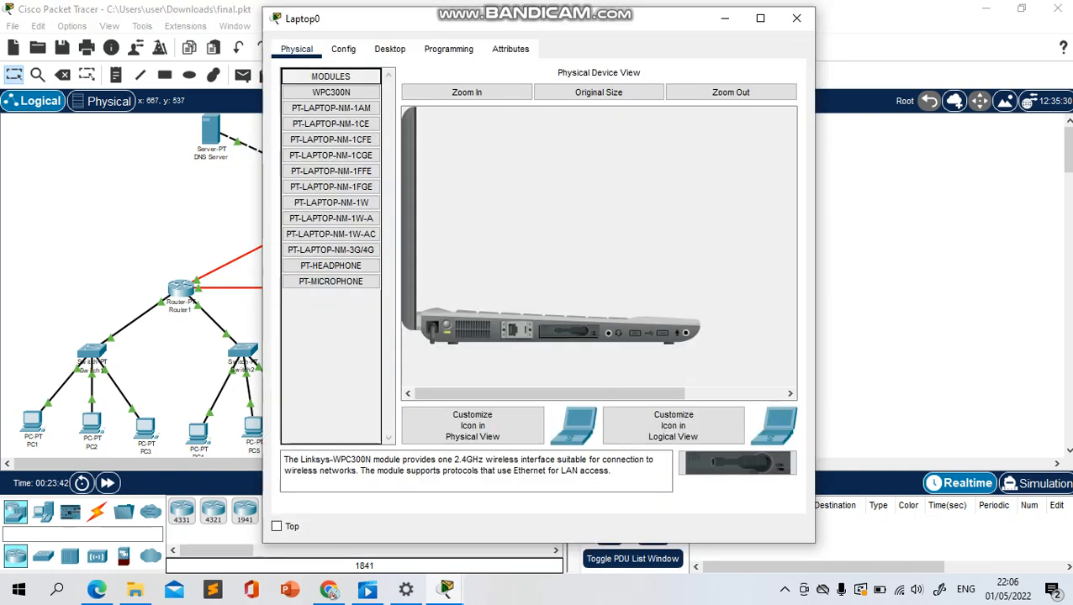
click(343, 49)
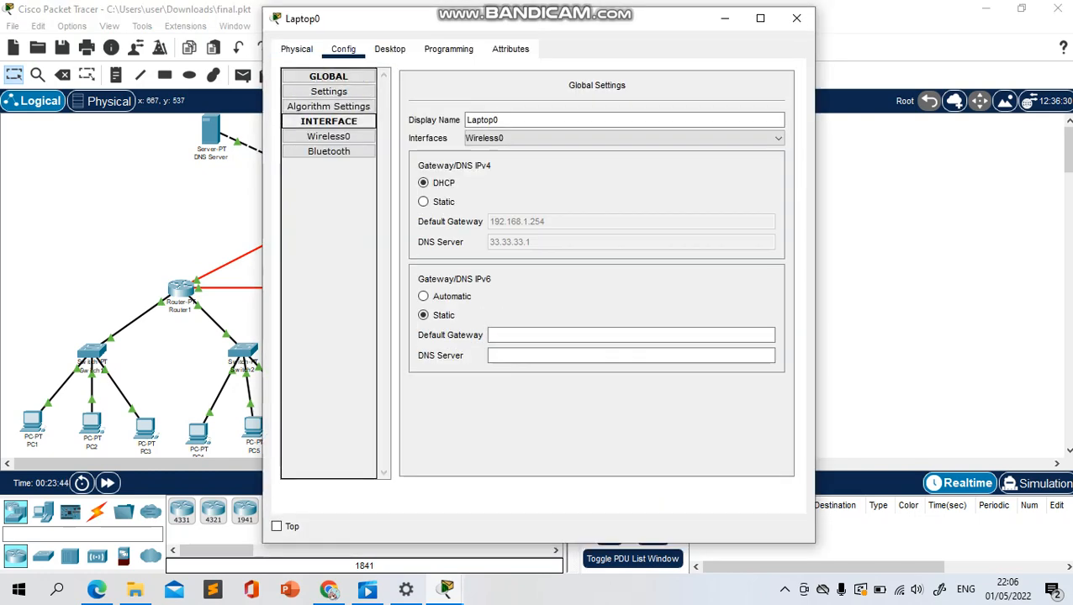
click(328, 136)
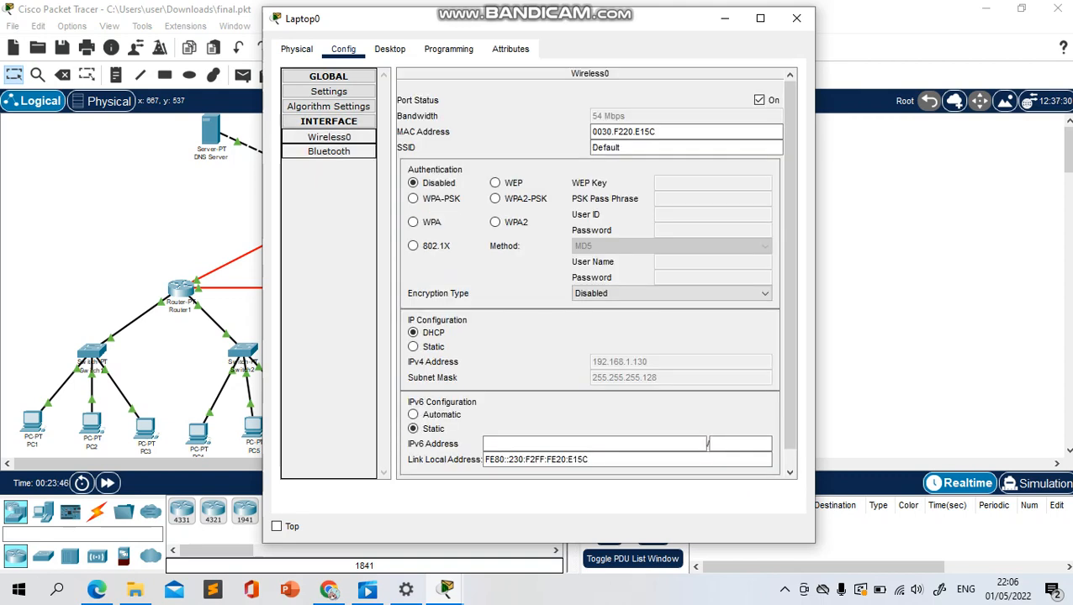
click(329, 151)
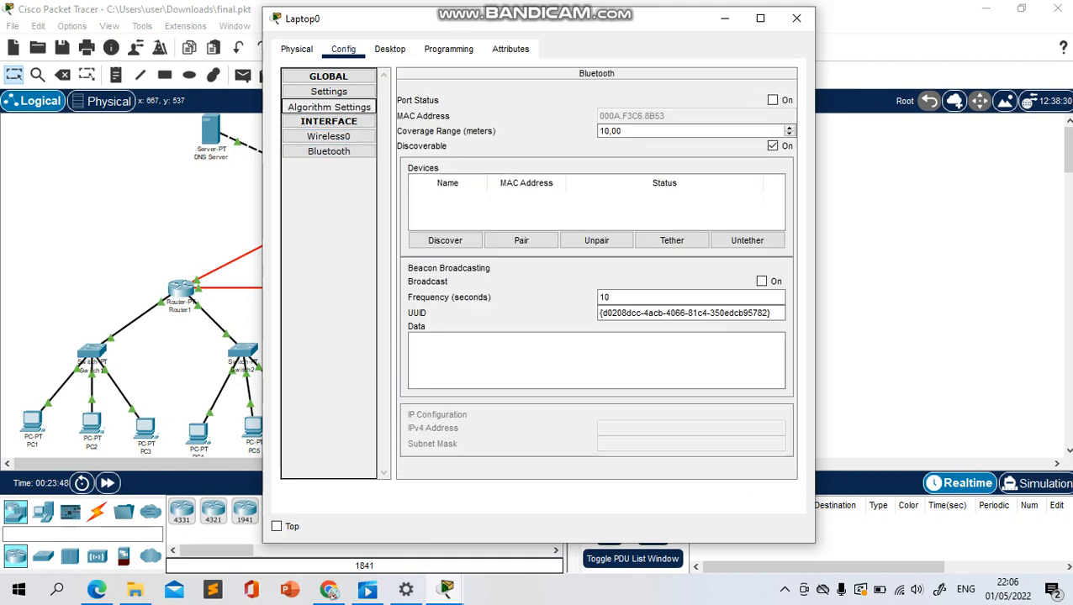
click(329, 107)
click(328, 92)
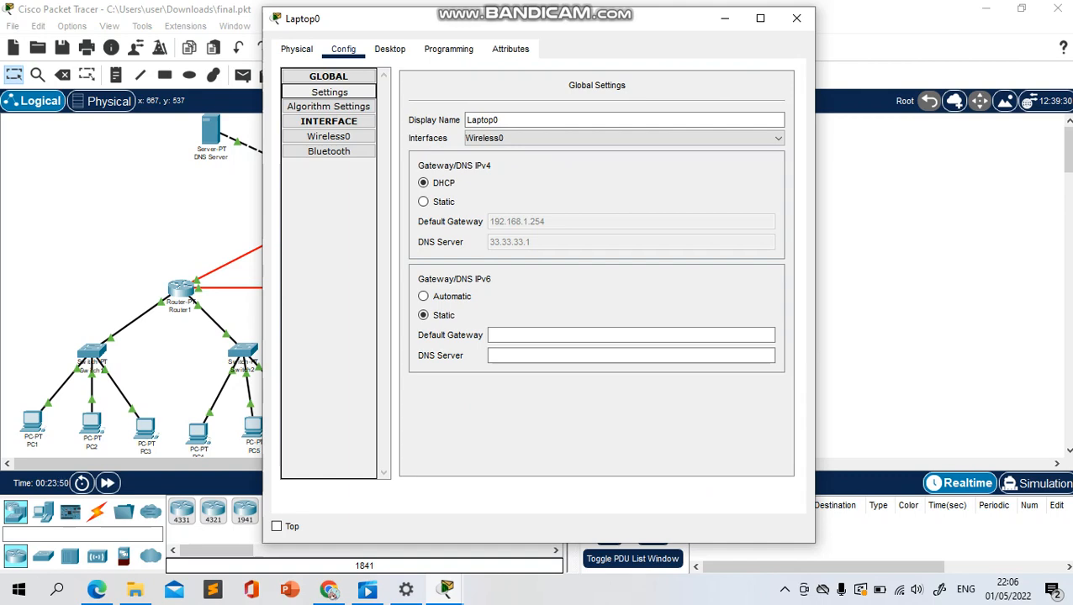
click(796, 18)
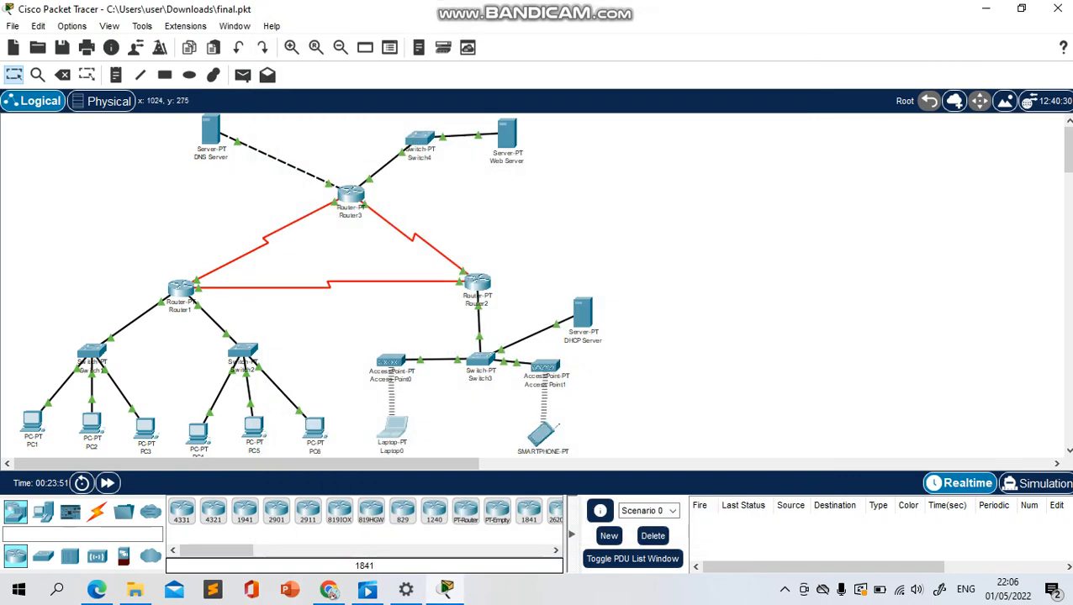
Review the DHCP Server's global, algorithm and FastEthernet0 IP settings against the topology, and close its window
click(582, 314)
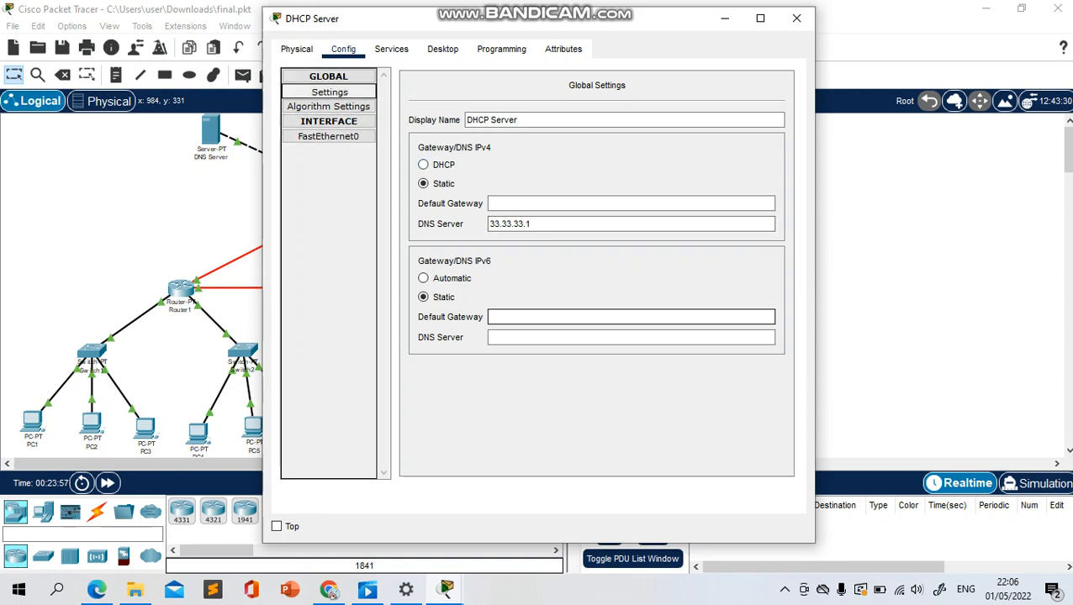
click(329, 107)
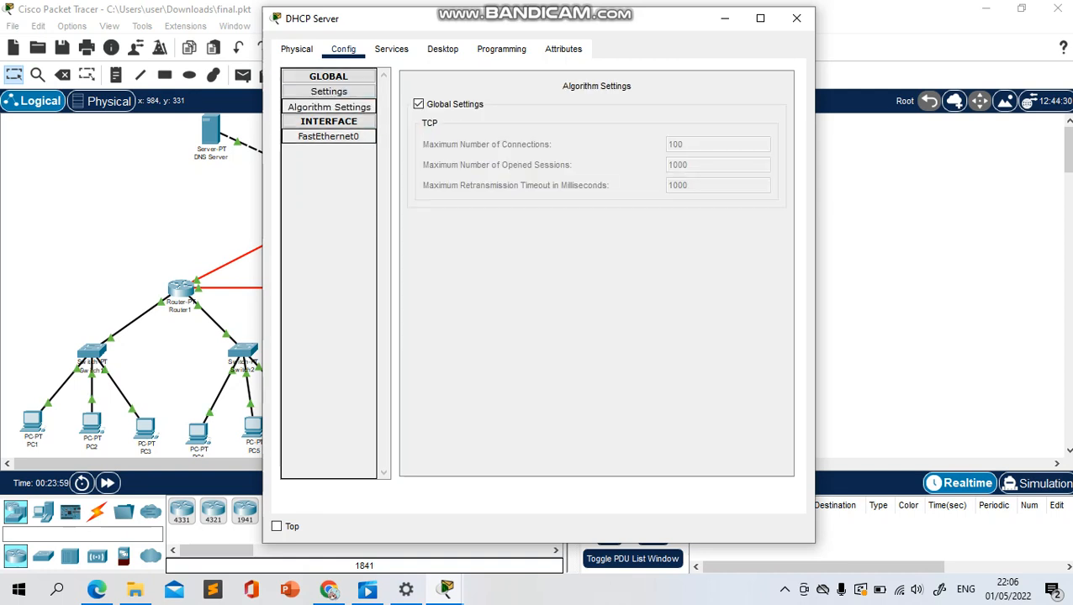
click(329, 136)
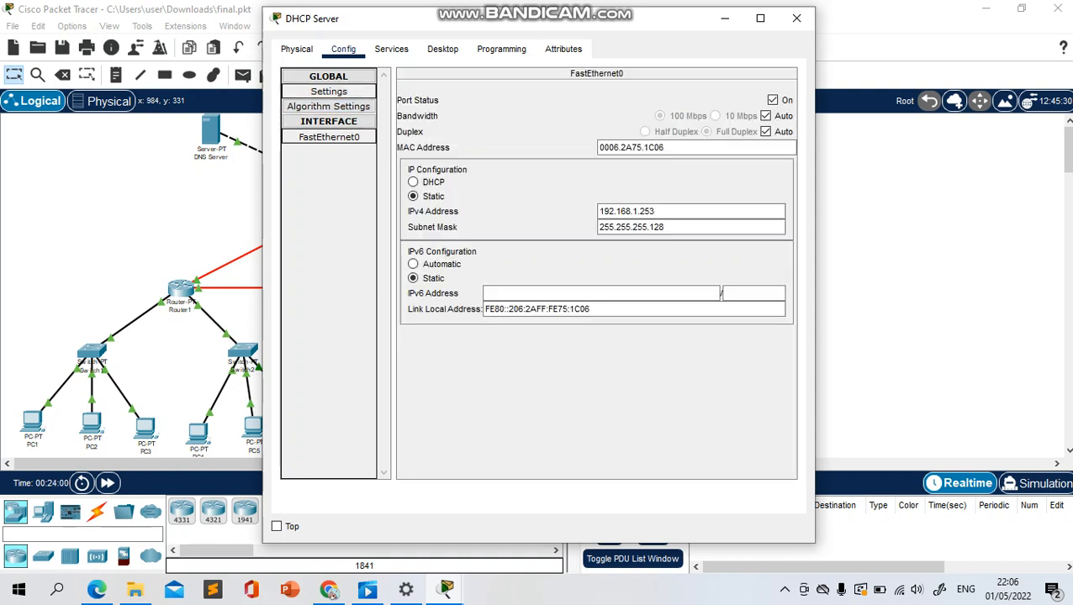
click(328, 91)
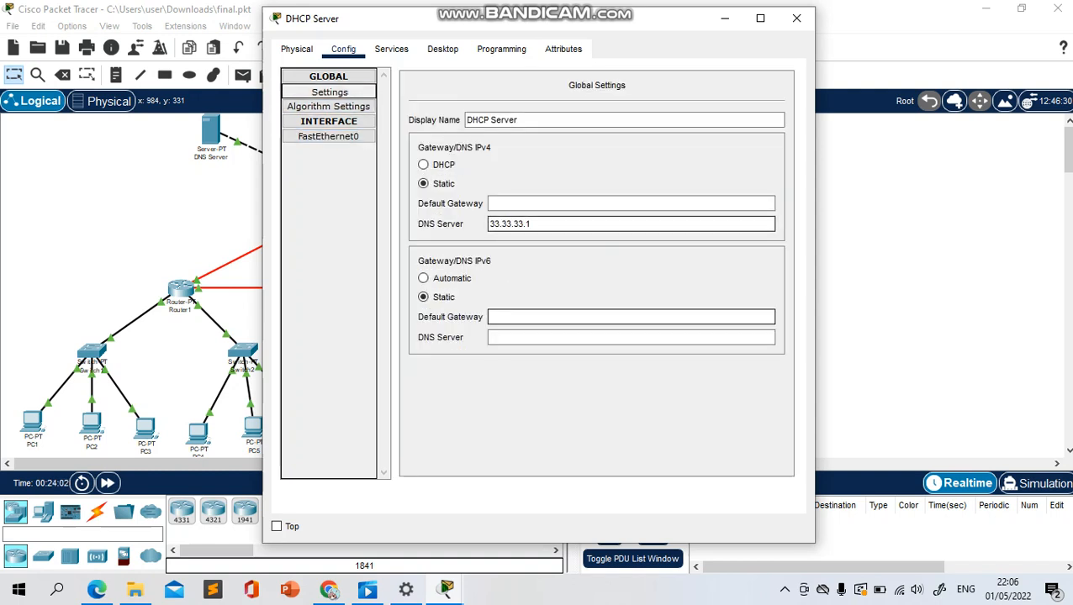
click(329, 136)
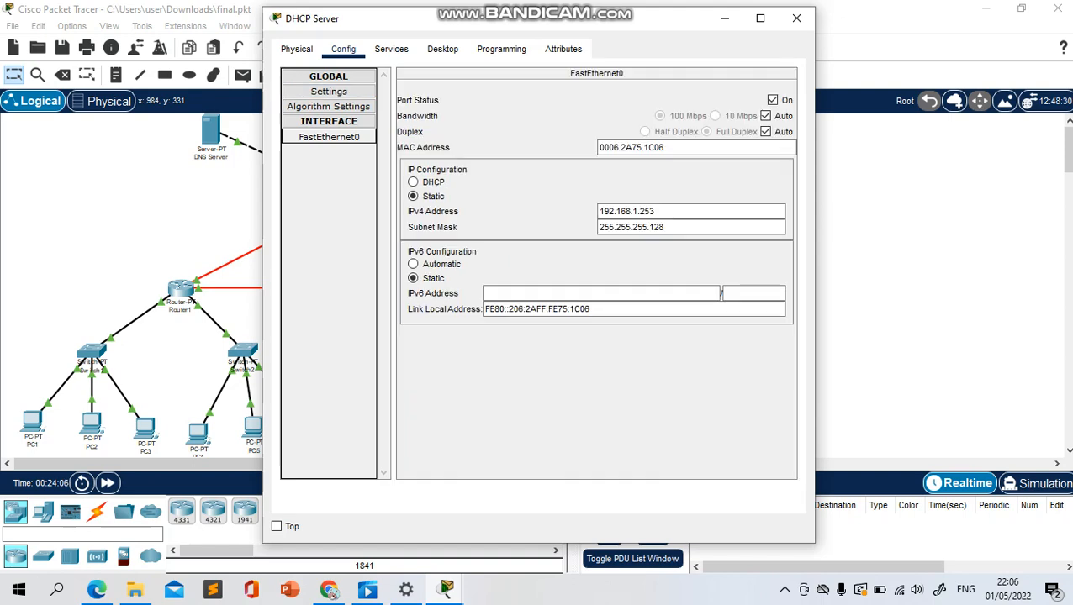
drag(578, 21, 885, 29)
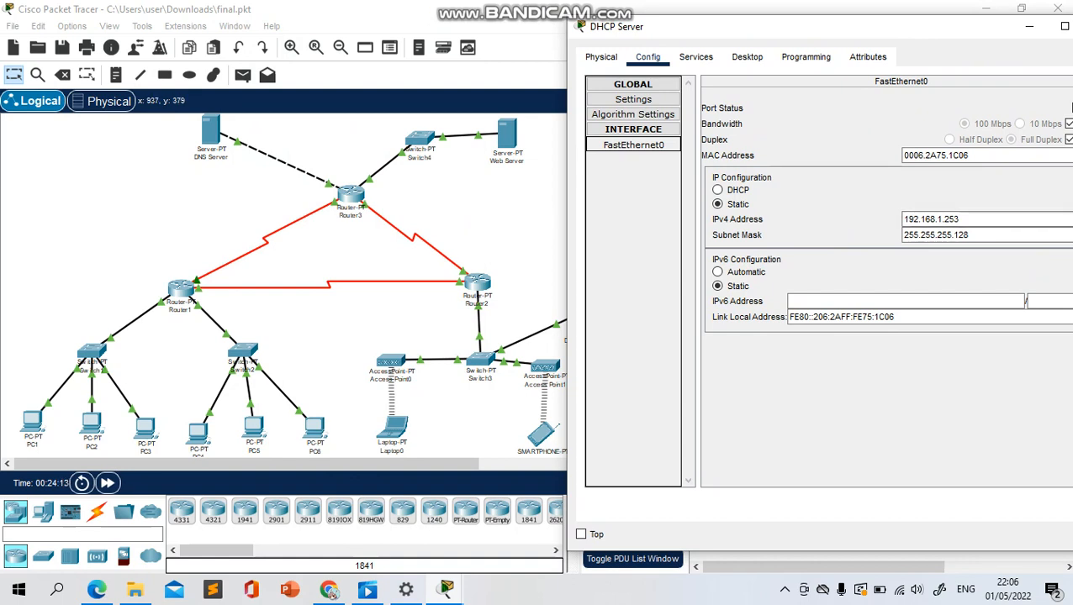
drag(841, 31, 738, 40)
click(997, 35)
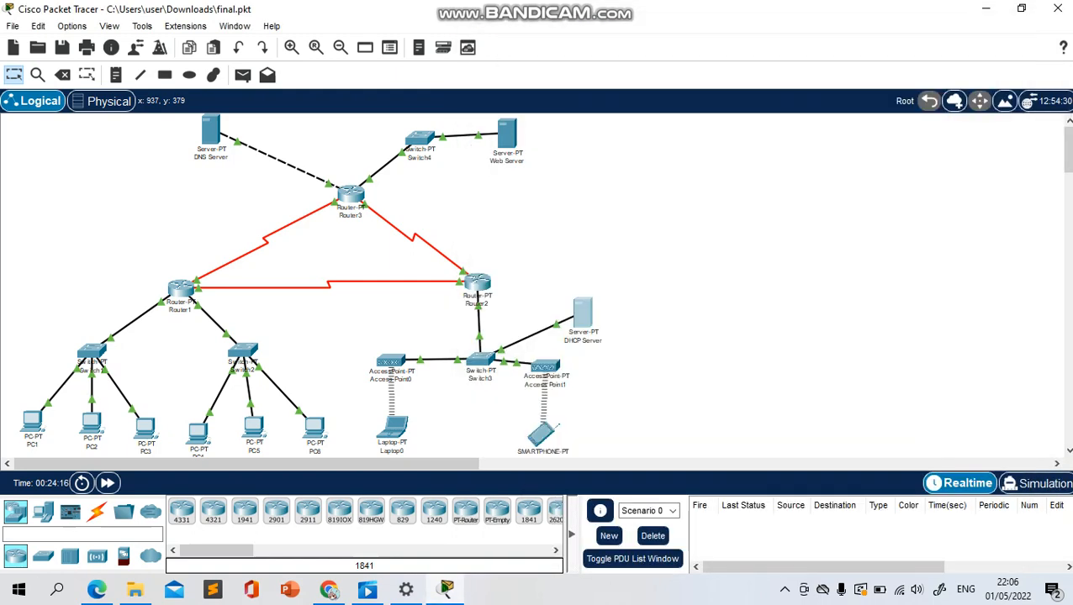
Check Switch4's port settings from FastEthernet0/1 through FastEthernet3/1, and close the switch window
click(420, 142)
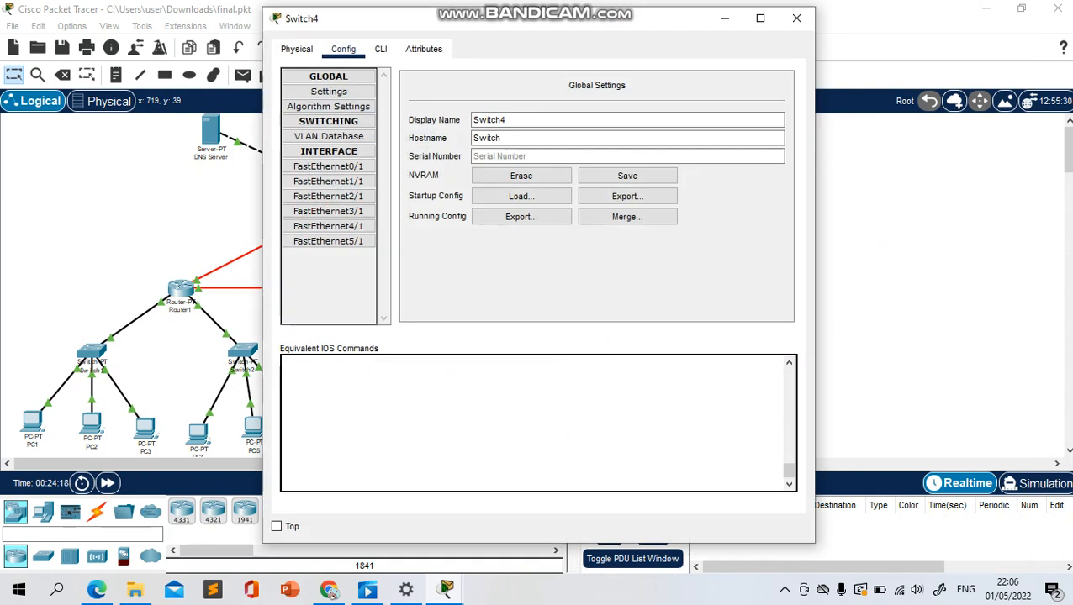
click(329, 167)
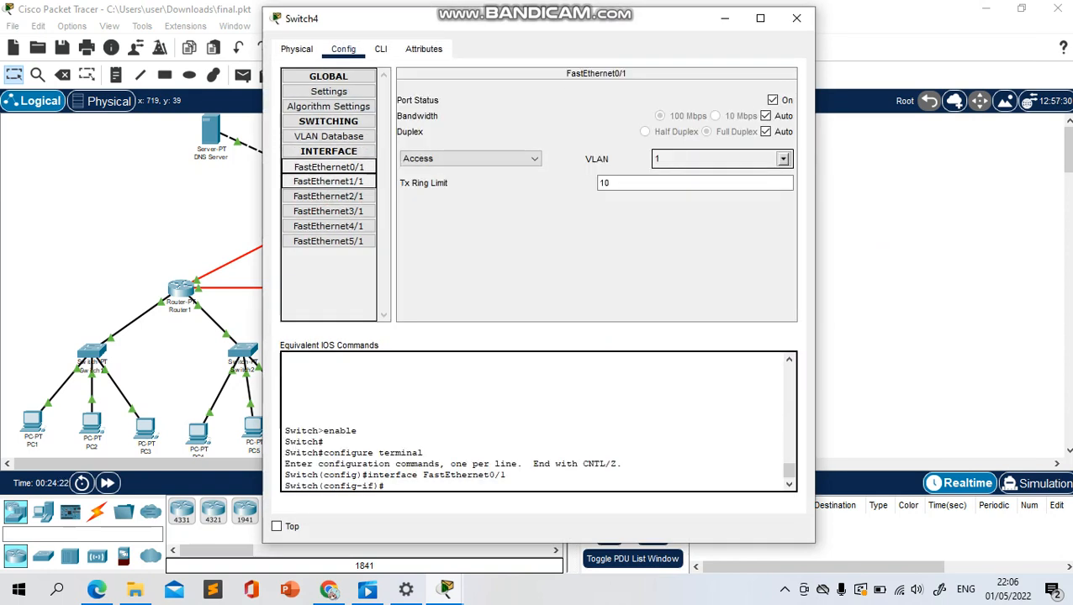
click(329, 182)
click(329, 196)
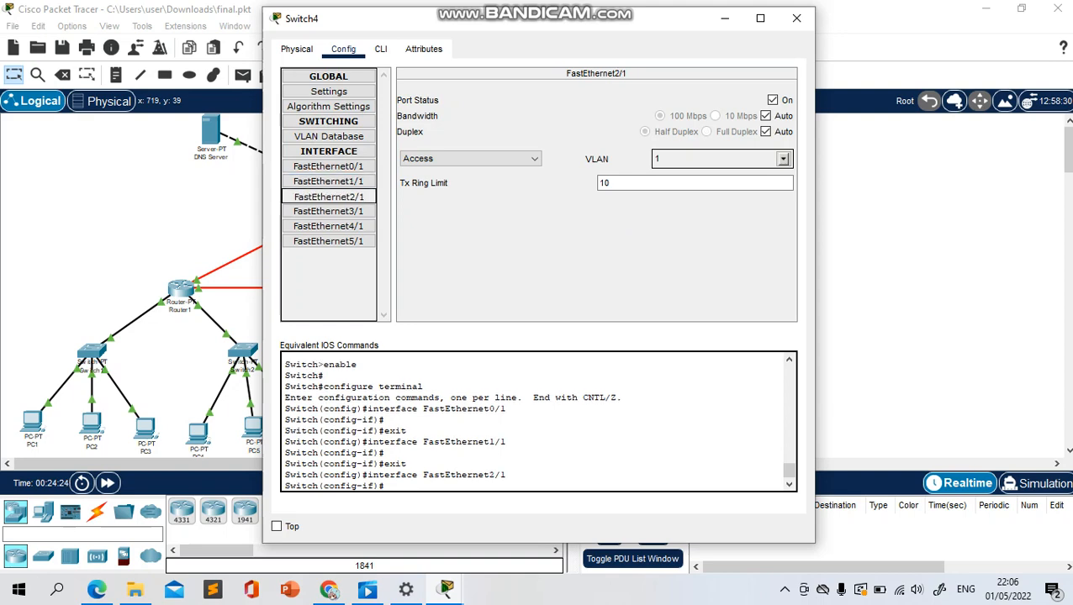
click(329, 211)
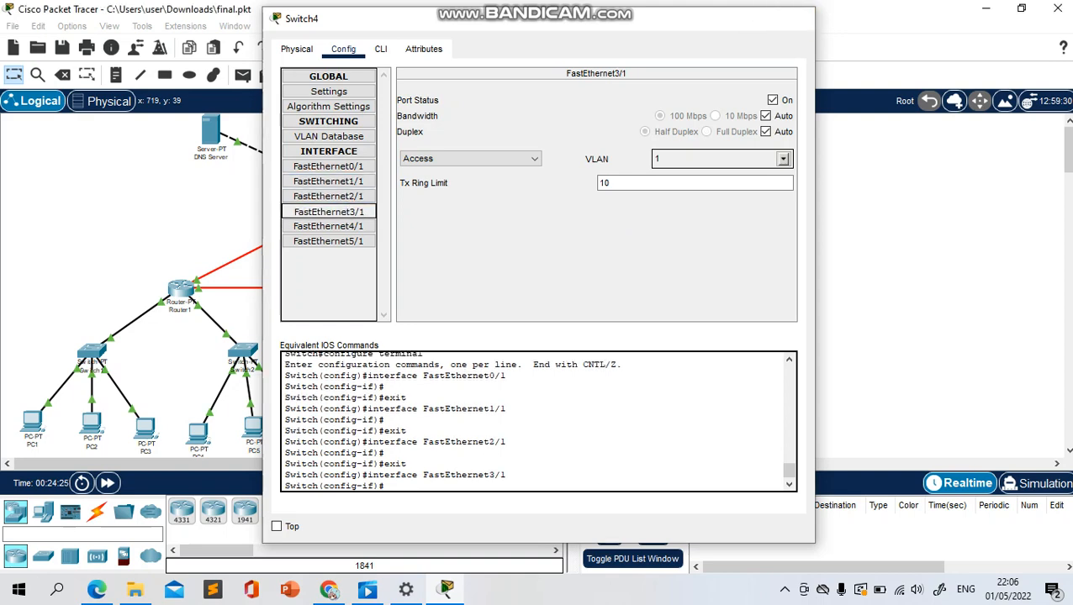
click(796, 18)
Review Router3's RIP networks and its FastEthernet0/0 and FastEthernet1/0 configuration, keeping the topology in view beside the window
click(350, 195)
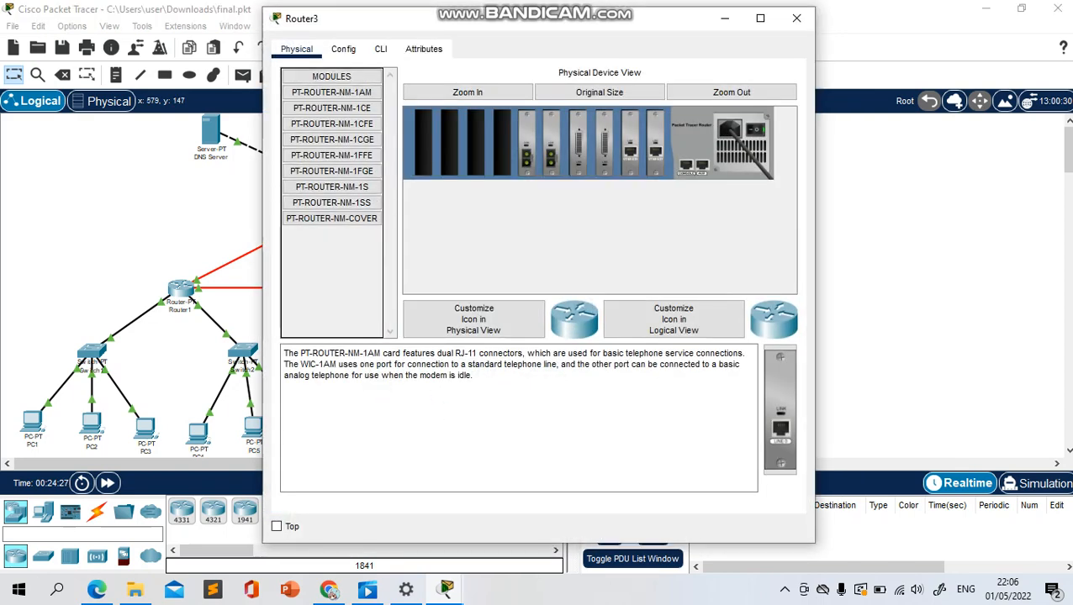
click(343, 49)
click(328, 151)
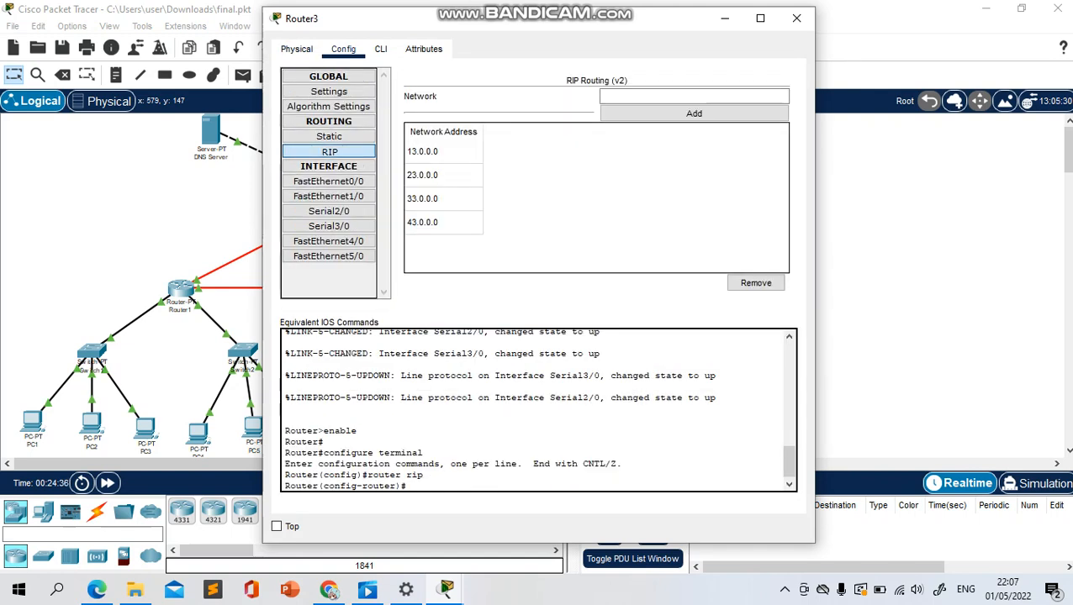
drag(407, 18, 533, 27)
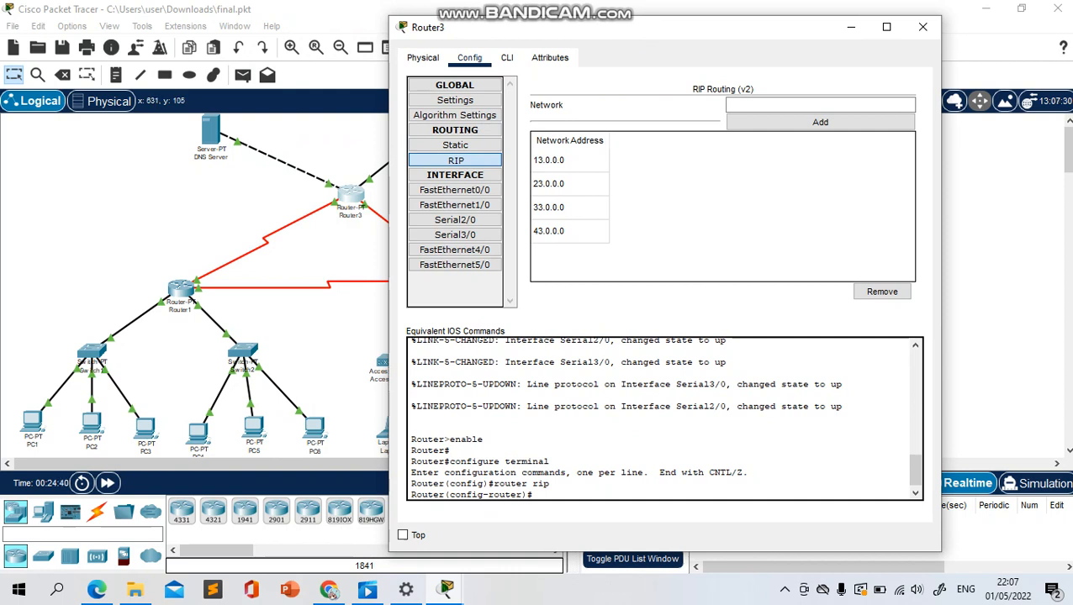
click(455, 190)
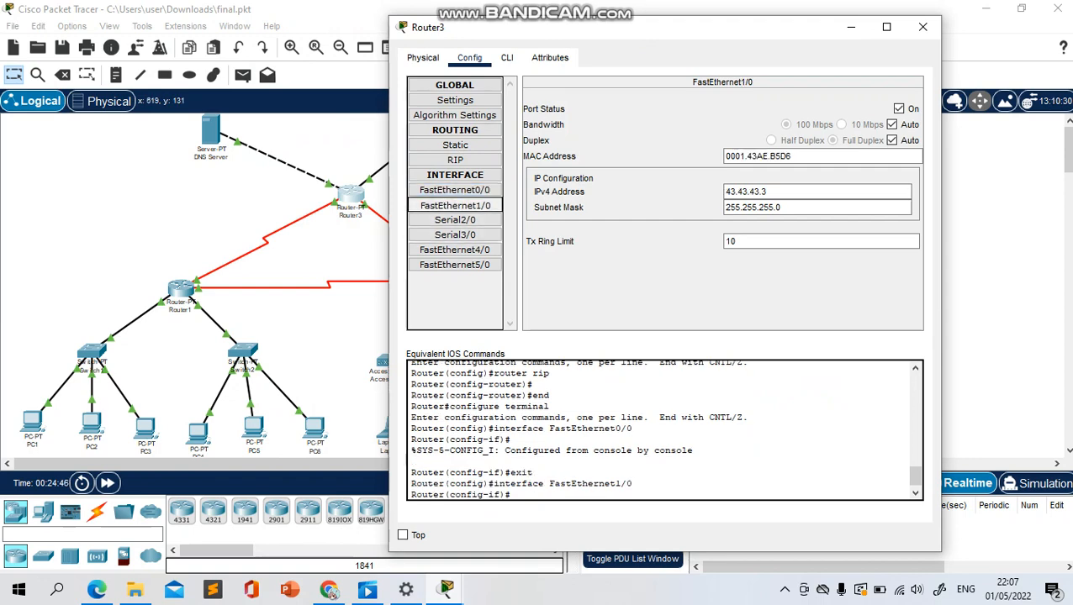
drag(525, 31, 691, 53)
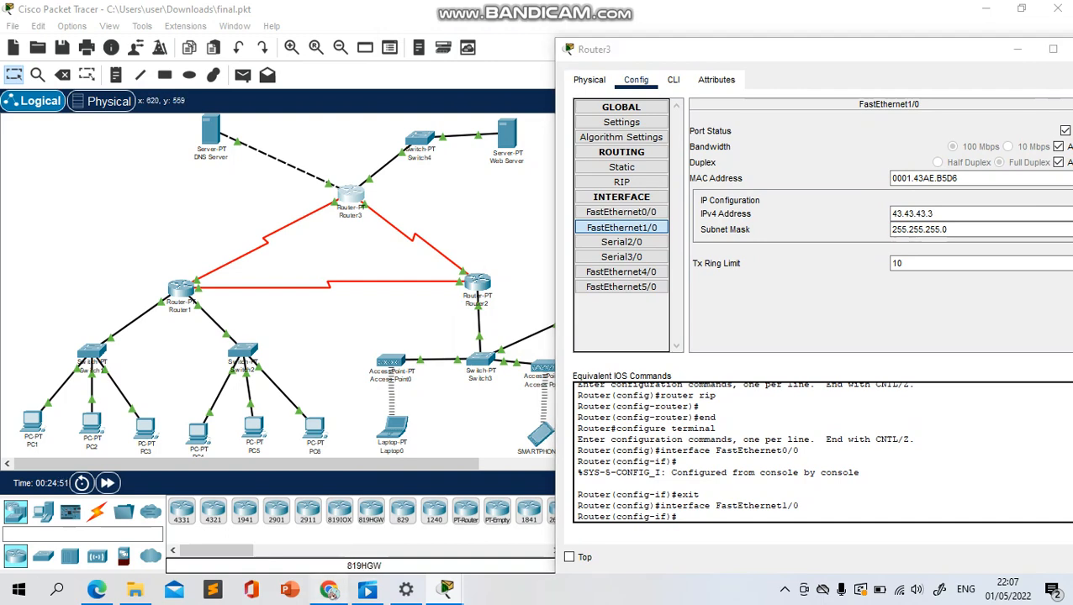
Switch to Chrome, check the network scheme in the web server article's Skenario section, and return to Packet Tracer
click(328, 591)
scroll(698, 336, up, 5)
scroll(697, 337, up, 3)
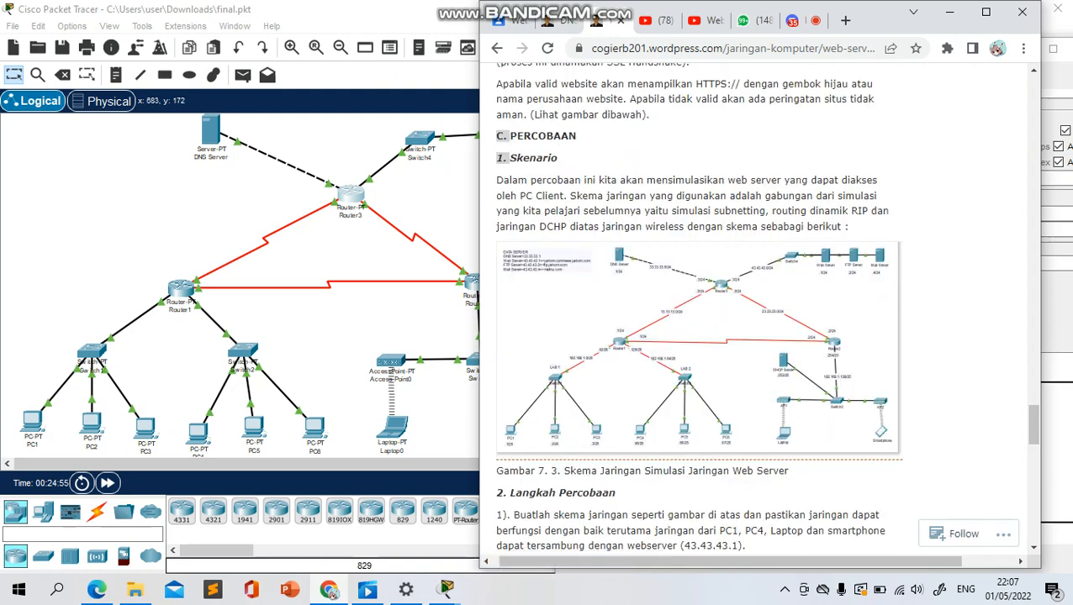
click(458, 154)
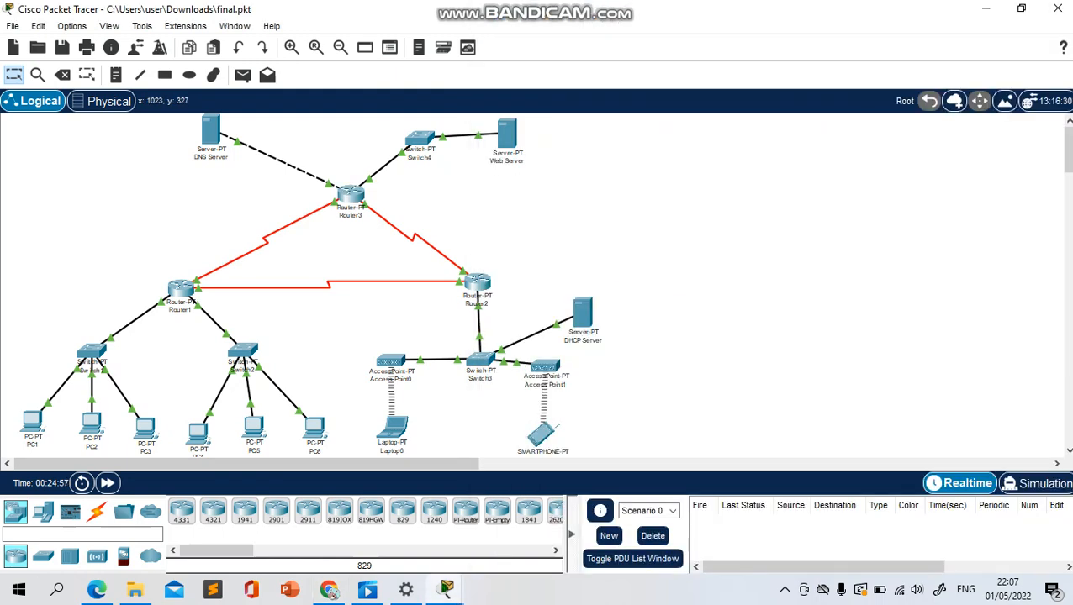
Return to Router3's open window, compare its Serial2/0 and Serial3/0 IP configuration, and close it
mouse_move(446, 589)
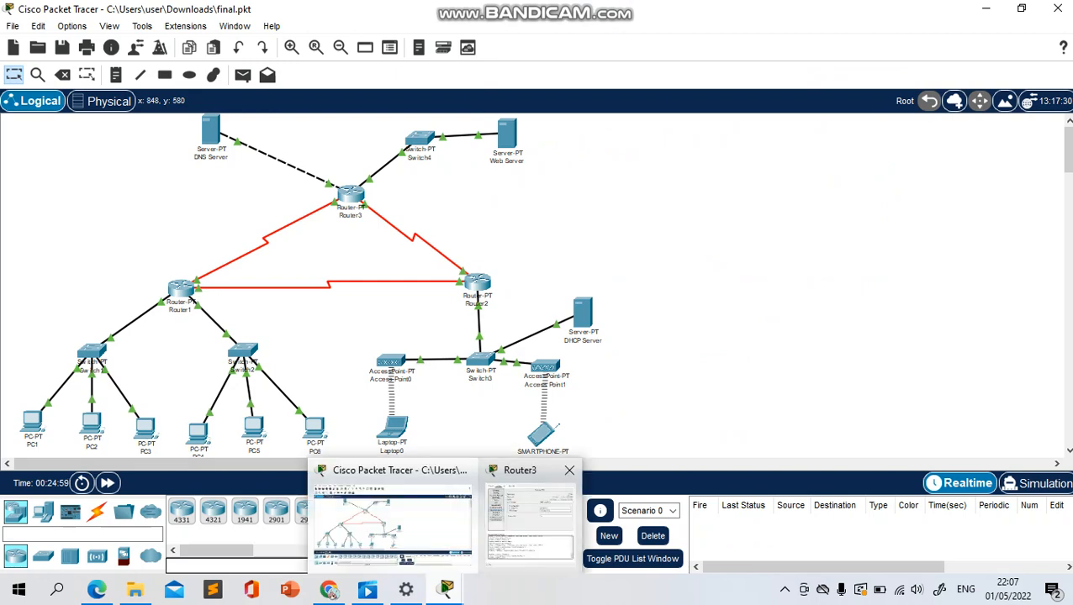
click(527, 521)
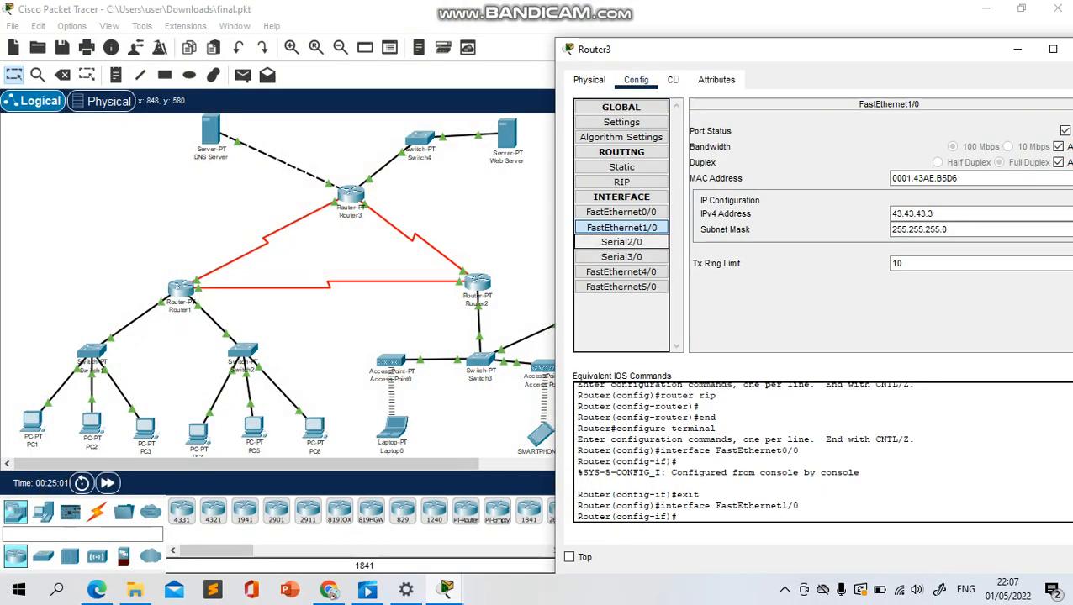
click(621, 242)
click(621, 256)
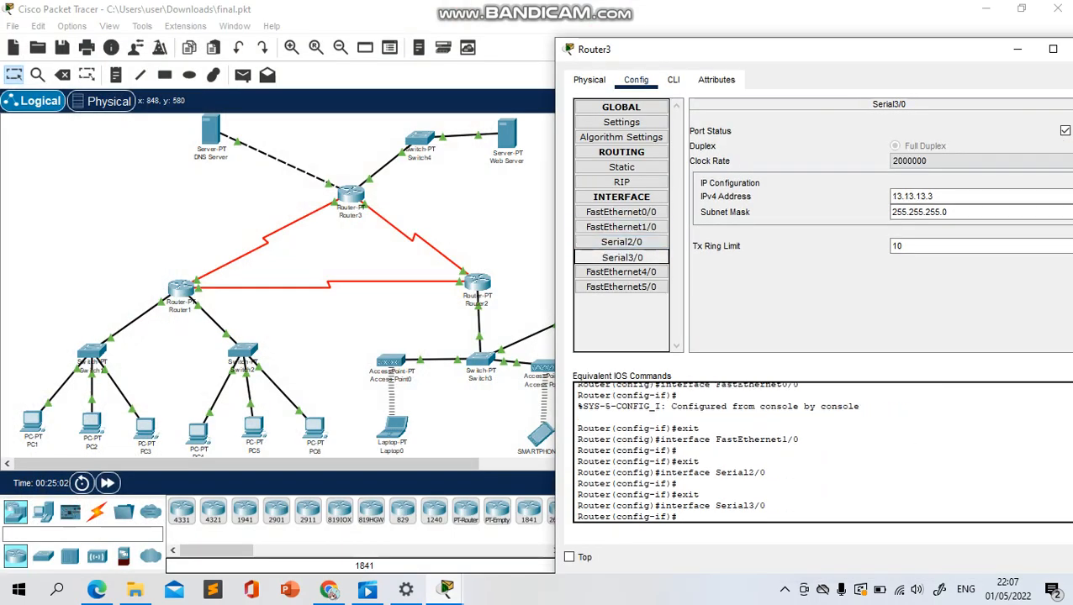
click(621, 242)
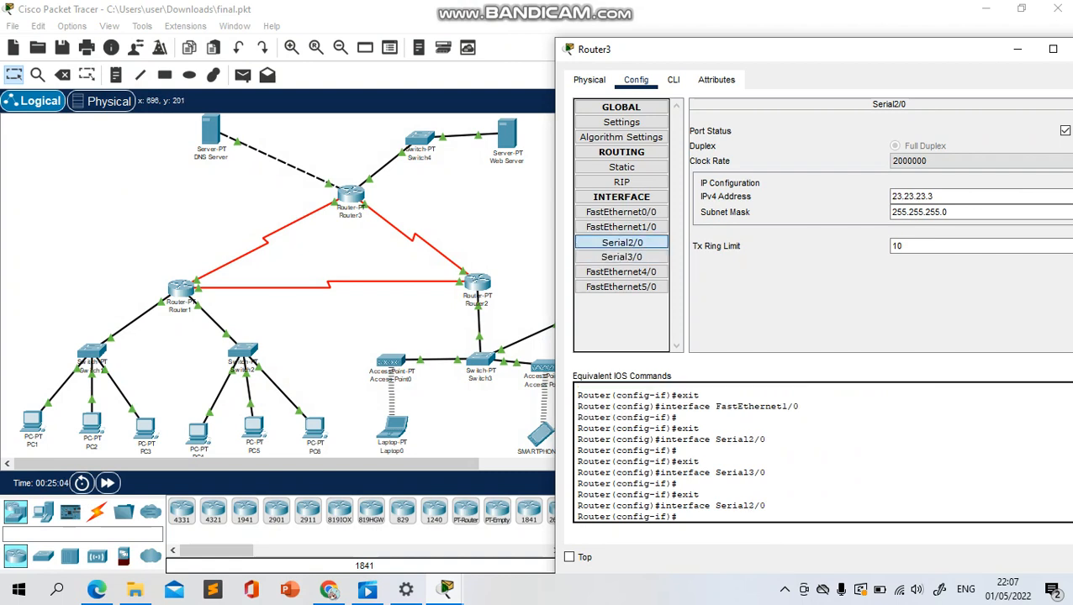
click(622, 257)
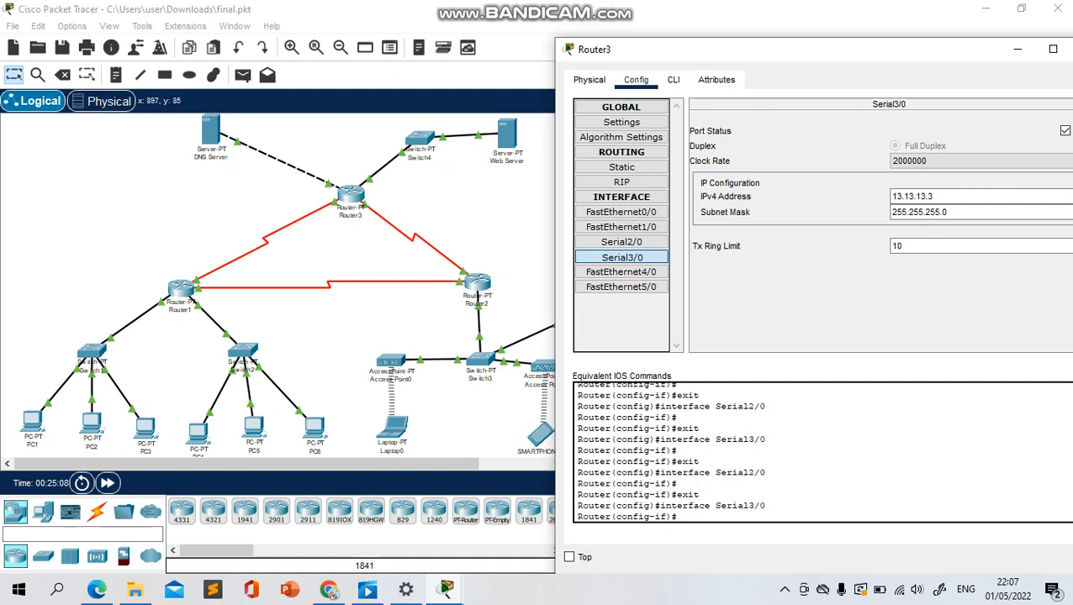
drag(891, 52, 711, 83)
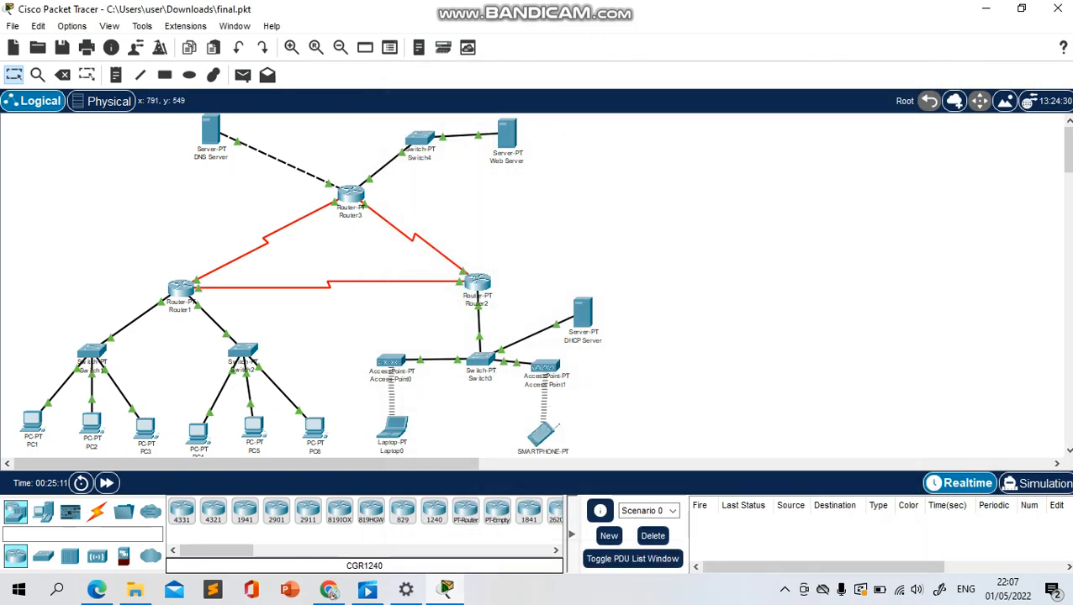
Switch to Chrome, look through the web server article's remaining experiment steps and assignment, and bring up the DNS server article
mouse_move(329, 590)
click(328, 515)
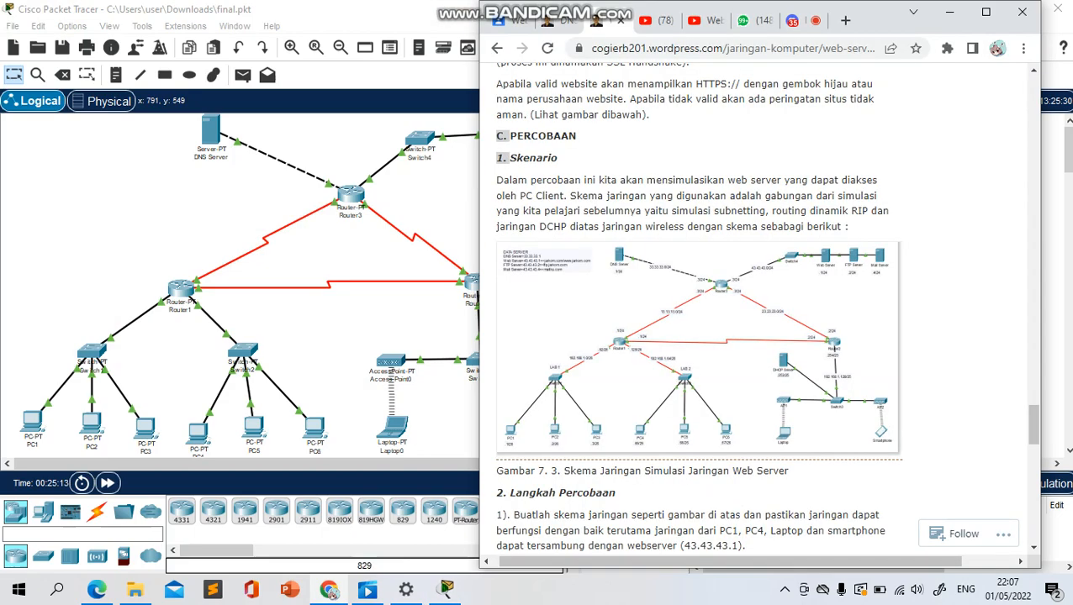
scroll(757, 311, down, 9)
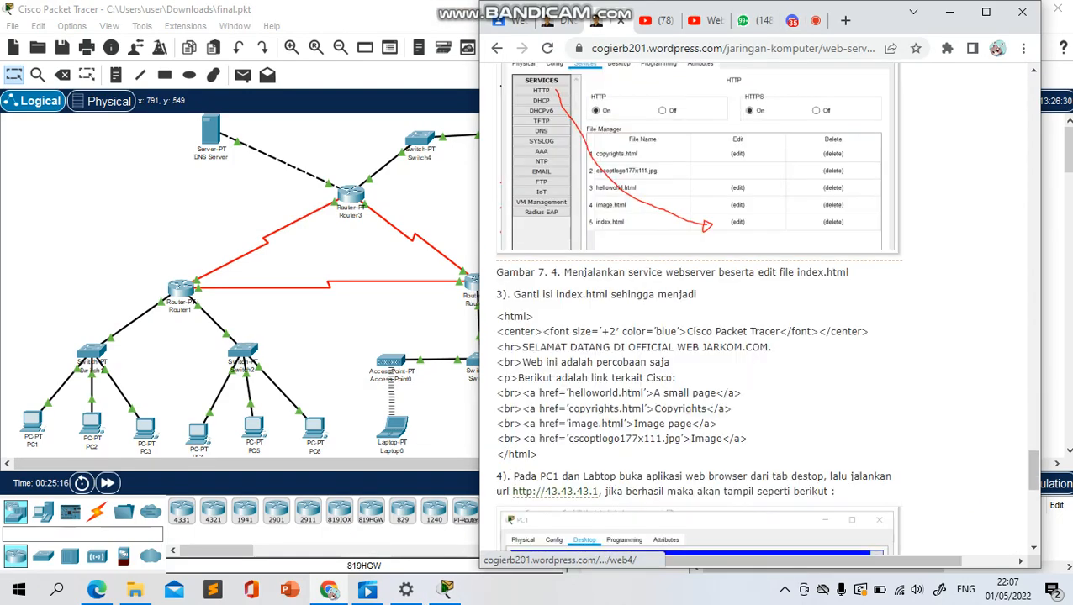
scroll(756, 311, down, 4)
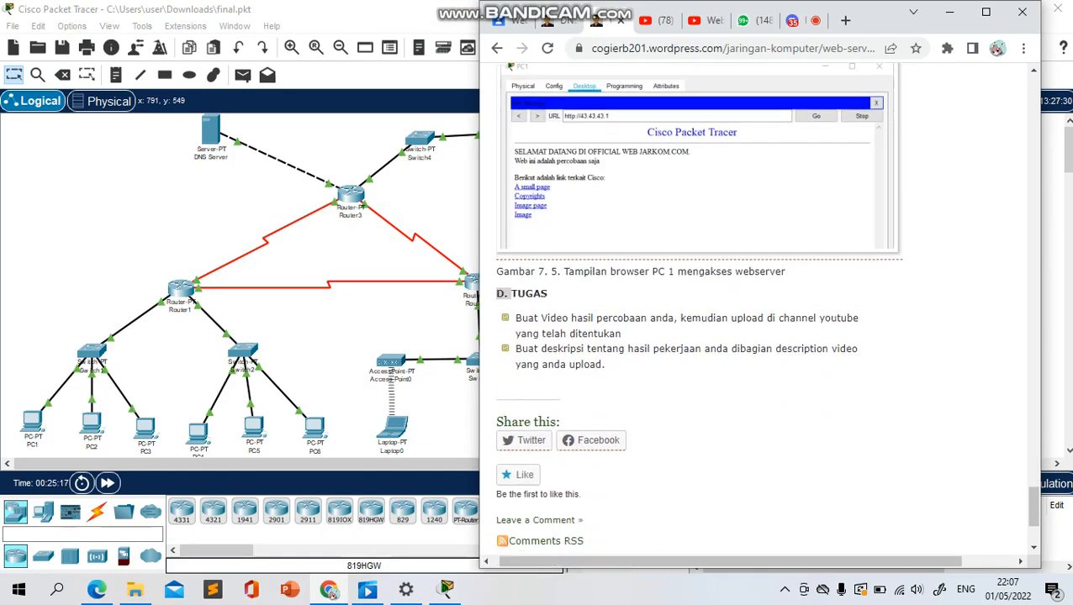
scroll(757, 311, up, 2)
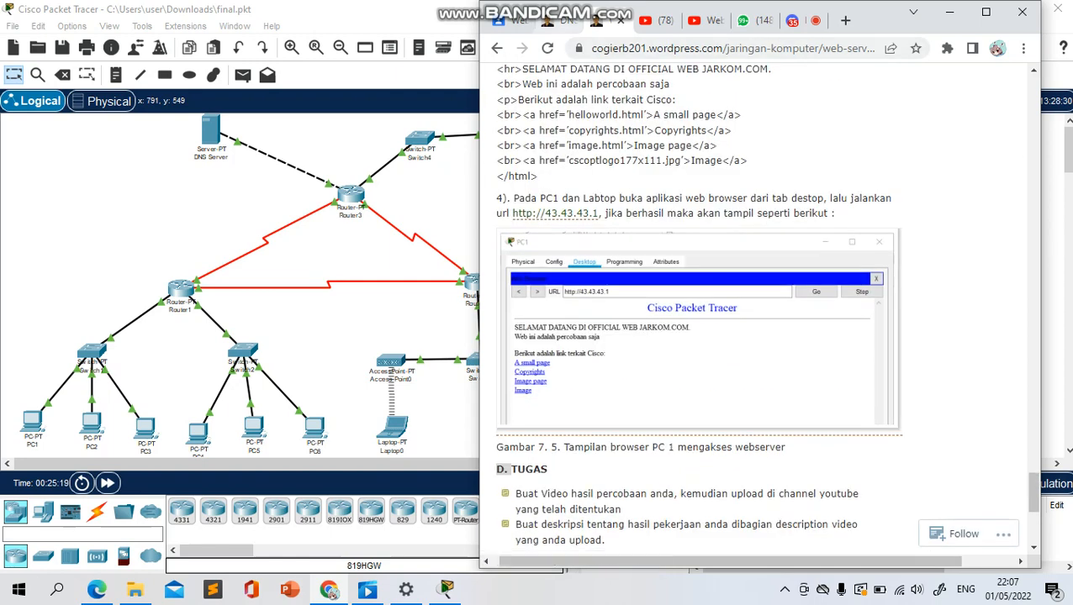
click(557, 21)
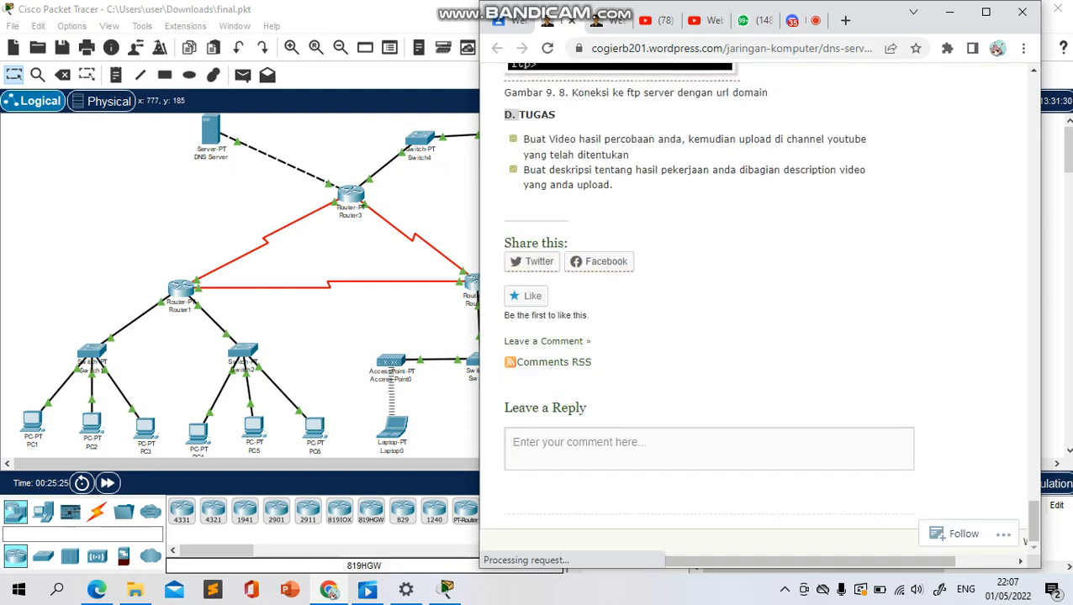
Read through the DNS server article's theory section, covering what DNS is, its parts, name servers and record types
scroll(757, 311, up, 20)
scroll(756, 311, up, 4)
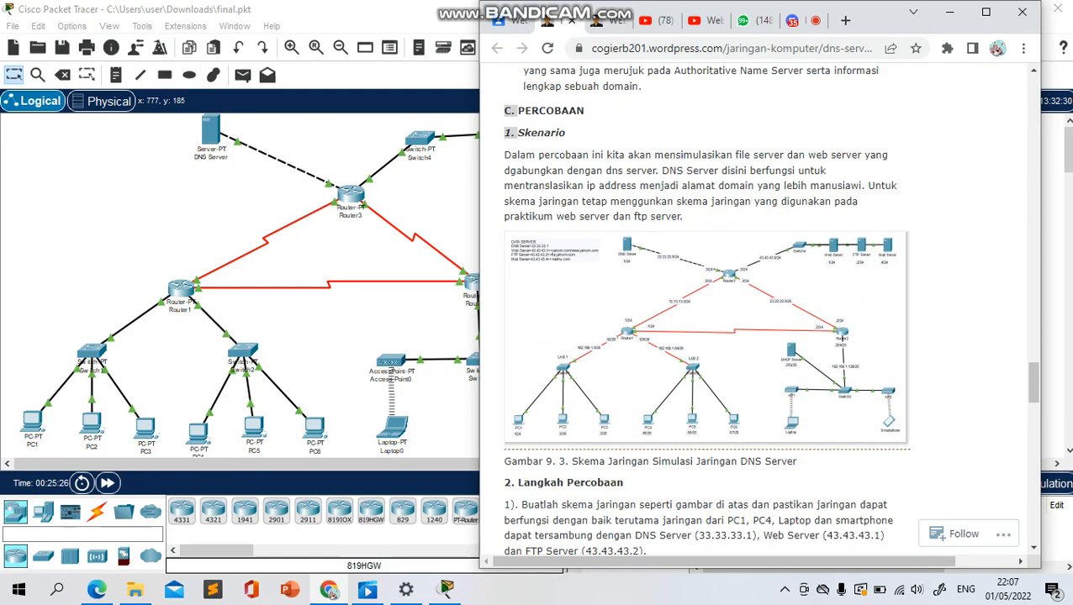
scroll(757, 311, up, 10)
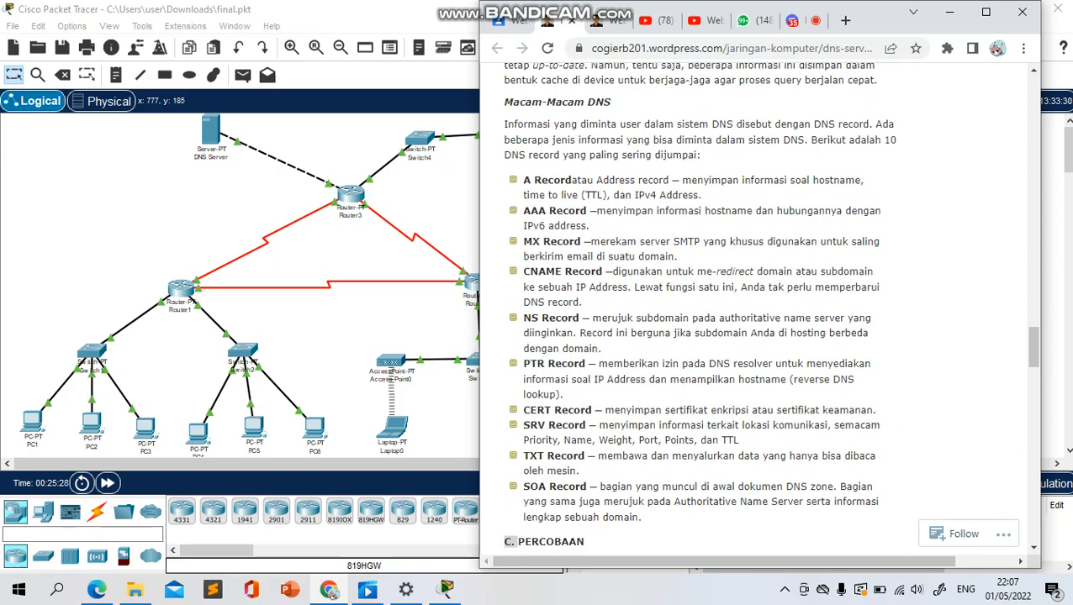
scroll(756, 311, up, 15)
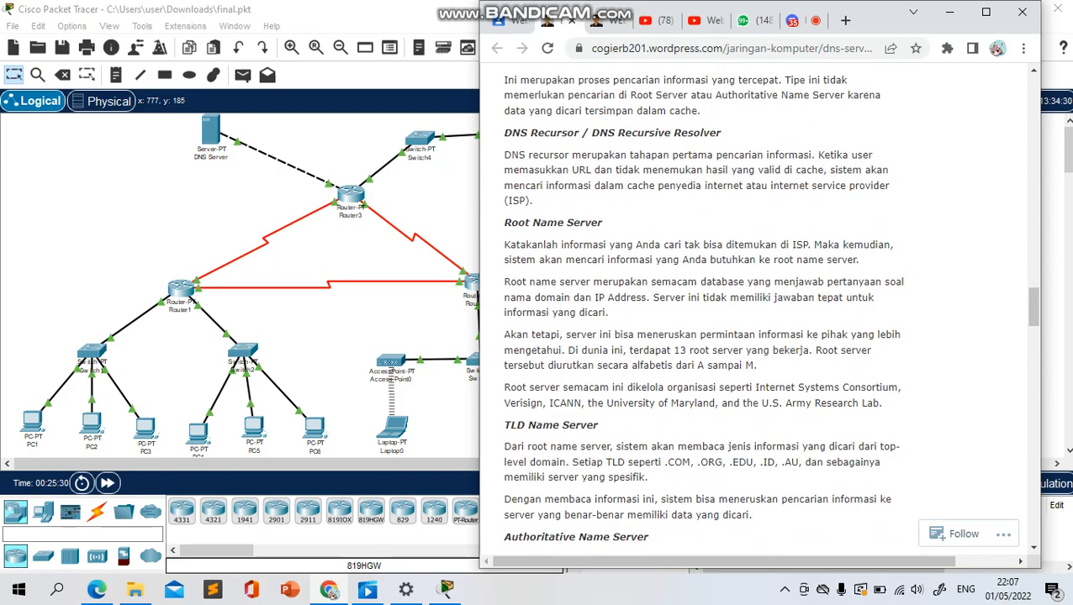
scroll(757, 311, up, 15)
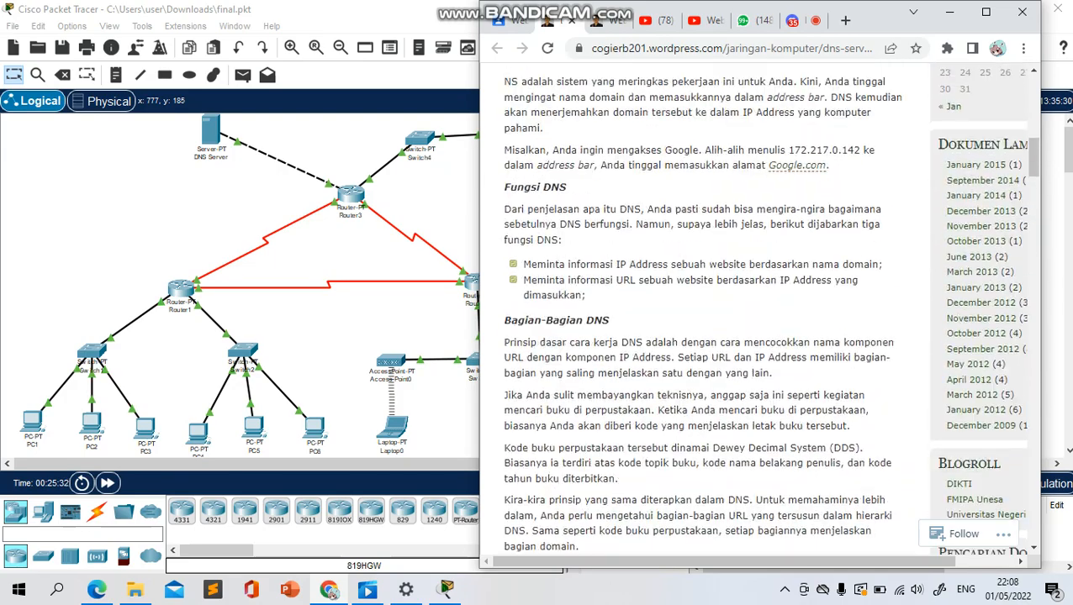
scroll(756, 311, down, 3)
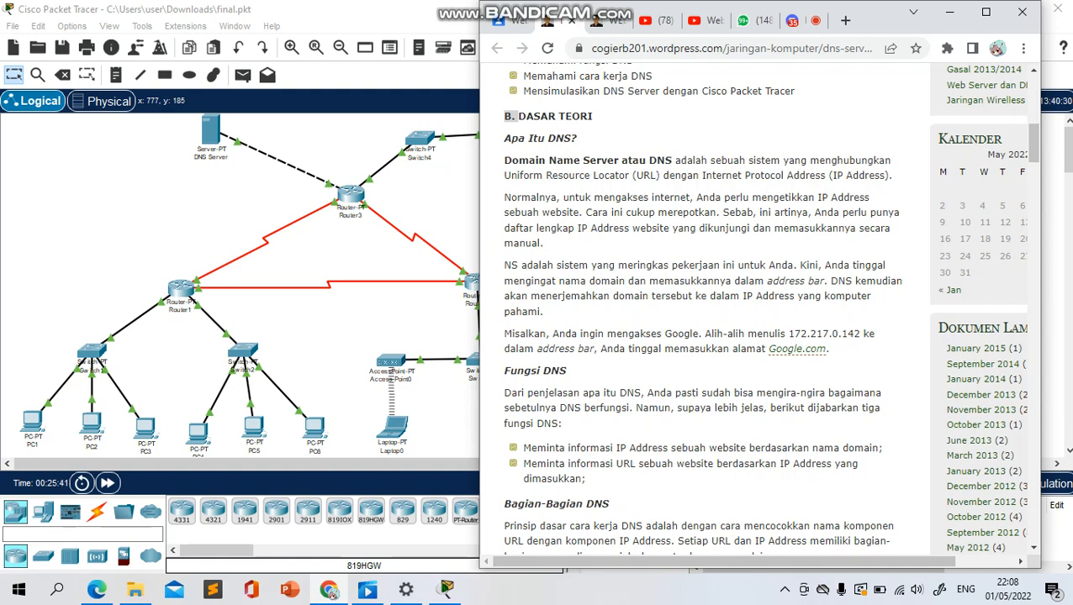
scroll(702, 311, down, 1)
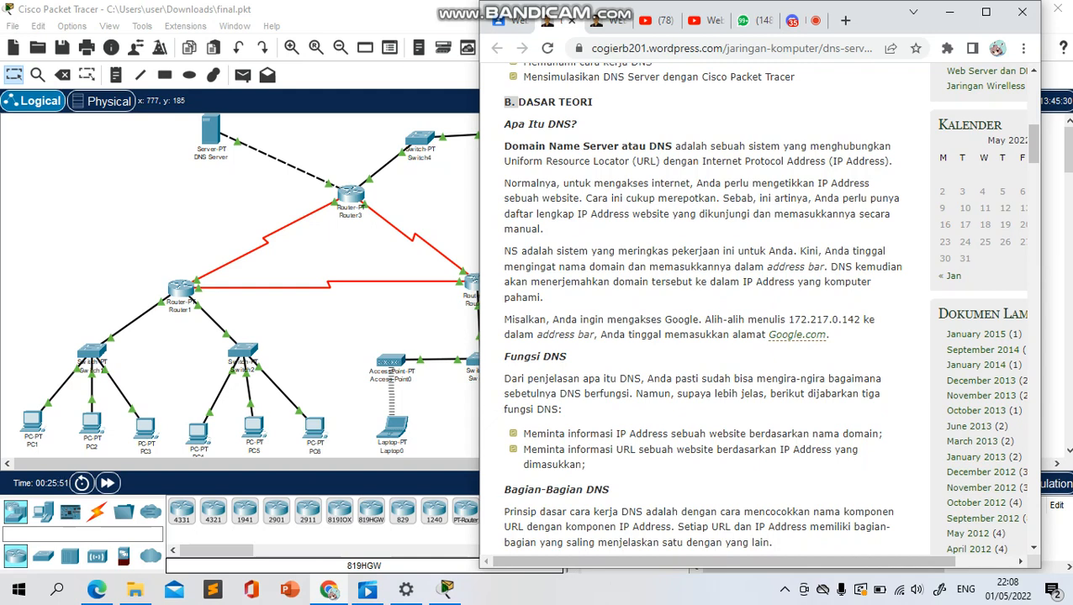
scroll(702, 311, down, 15)
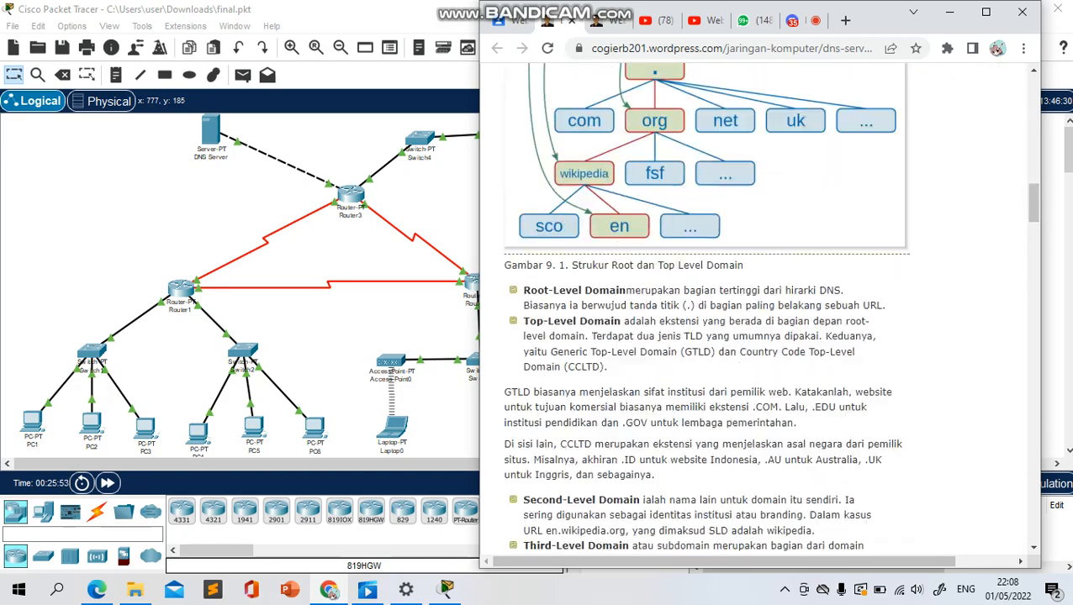
scroll(757, 311, down, 20)
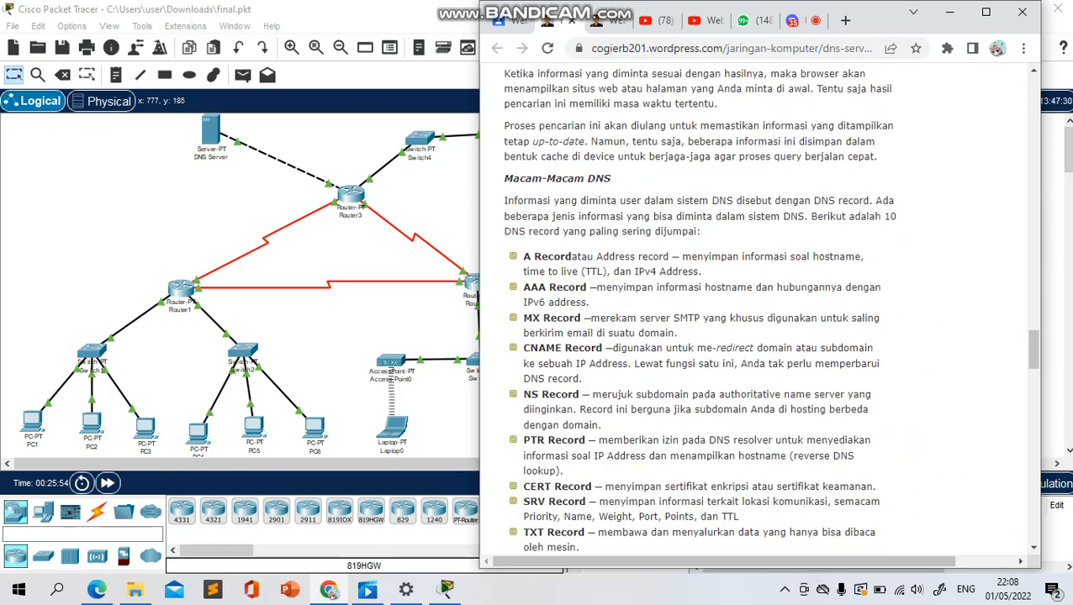
Look through the article's network scheme and experiment steps, from the DNS service setup to the ftp.jarkom.com connection and the assignment
scroll(757, 311, down, 5)
scroll(757, 311, up, 3)
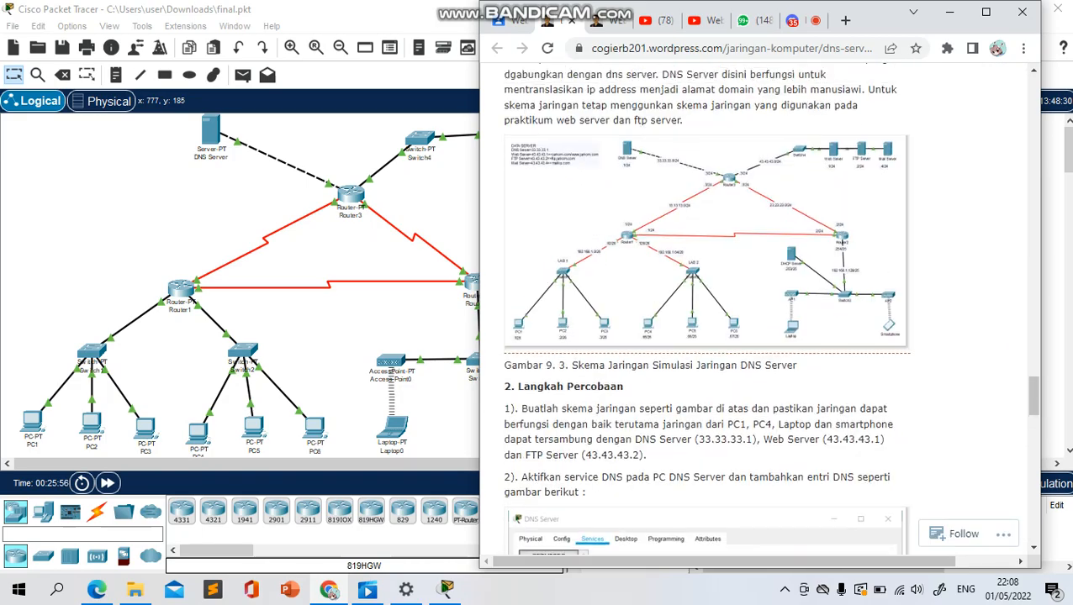
scroll(757, 311, down, 3)
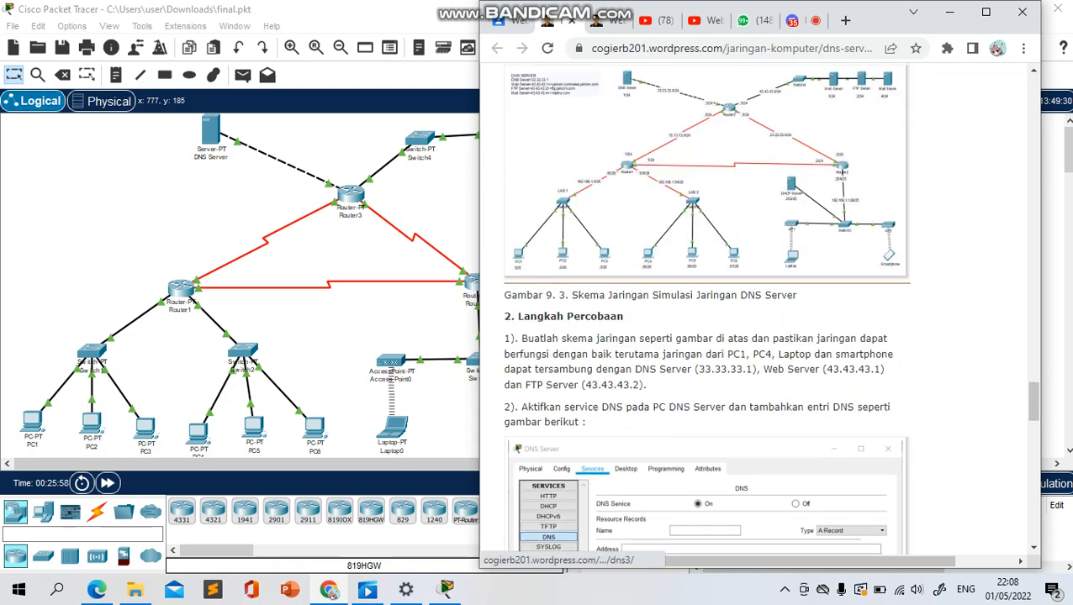
scroll(757, 311, up, 2)
scroll(756, 311, down, 1)
scroll(757, 311, down, 15)
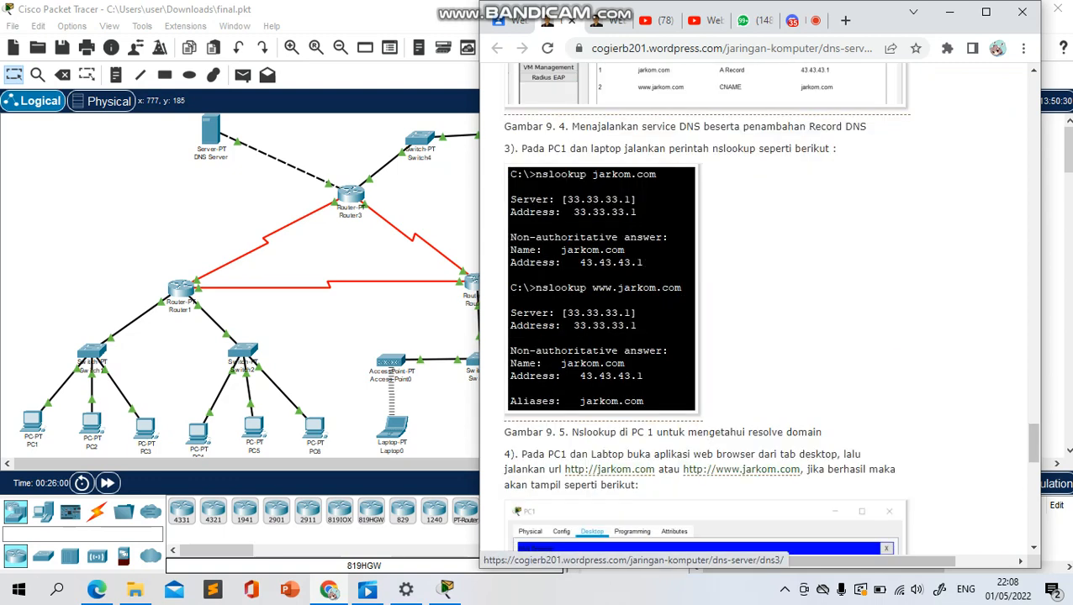
scroll(756, 311, down, 2)
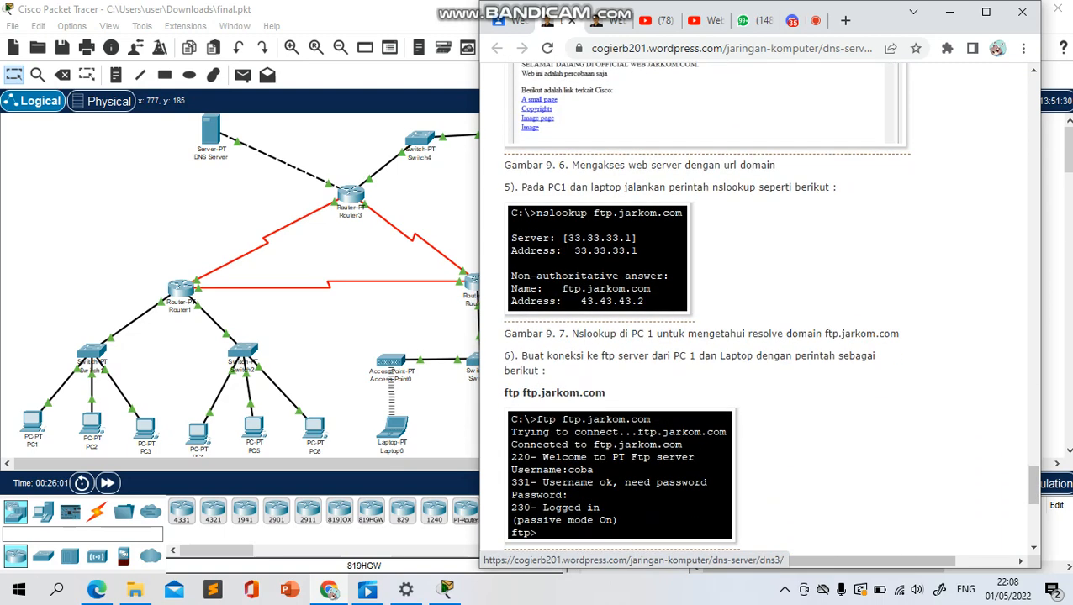
scroll(756, 311, down, 3)
scroll(757, 311, down, 2)
scroll(757, 311, up, 2)
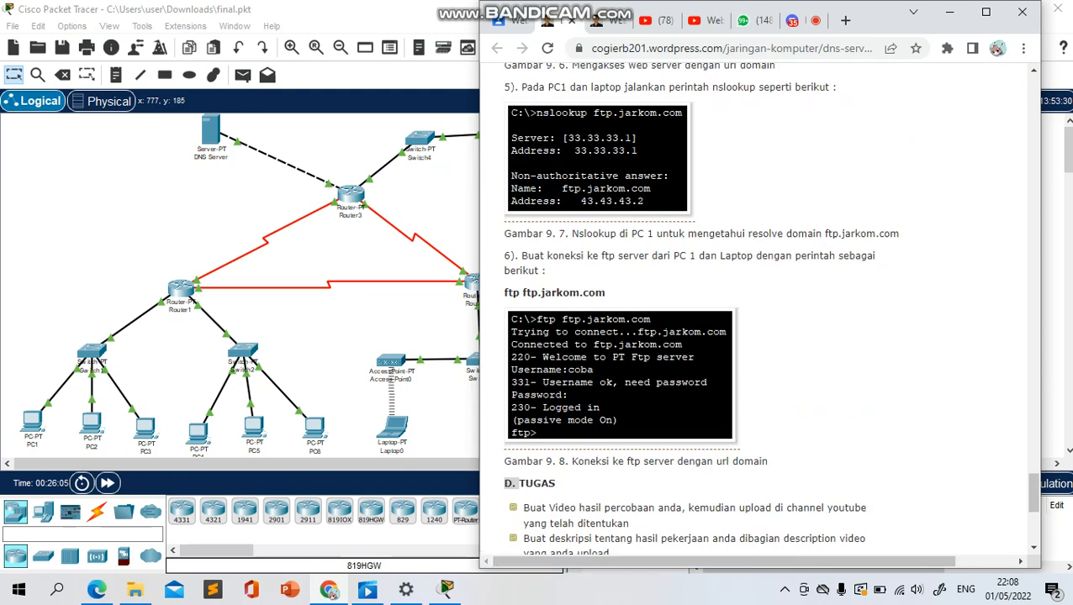
Return to experiment step 2 in the article and examine the DNS service settings and resource records in its figure
drag(523, 256, 547, 271)
click(647, 290)
scroll(647, 311, up, 12)
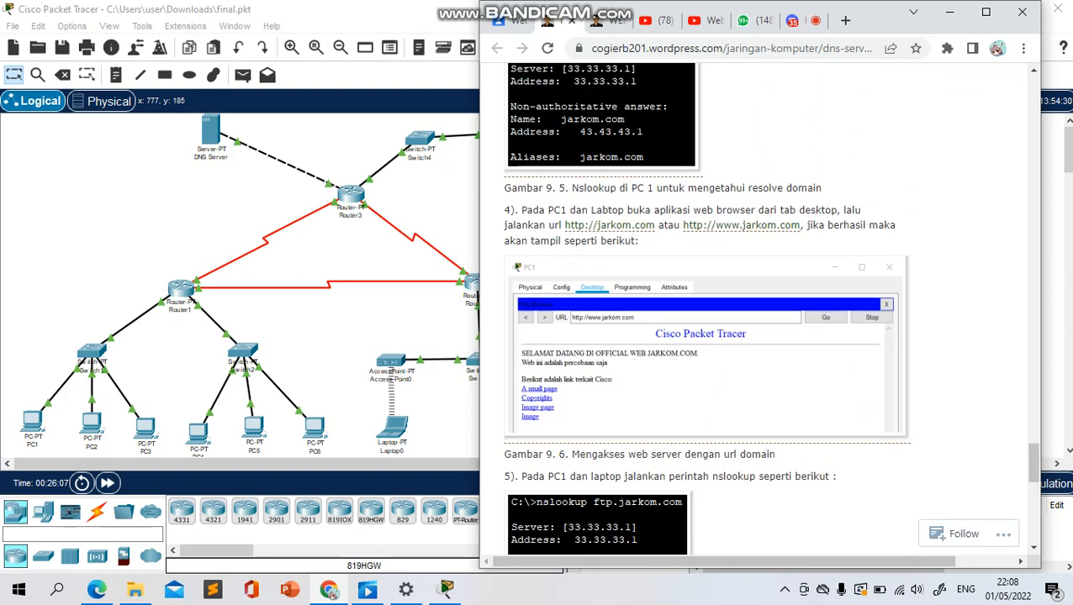
scroll(757, 311, up, 2)
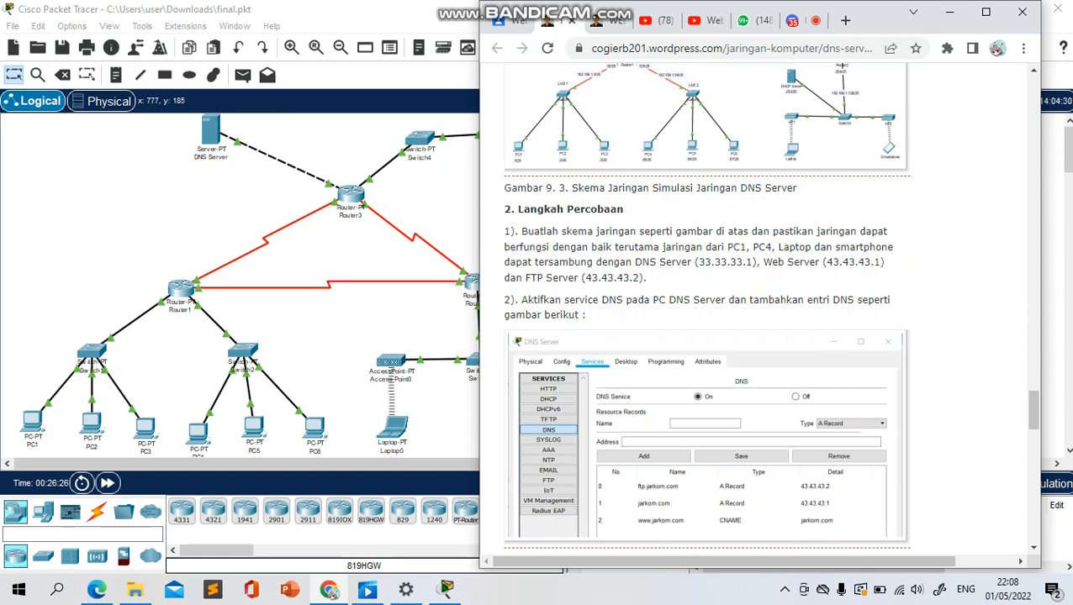
drag(616, 300, 495, 301)
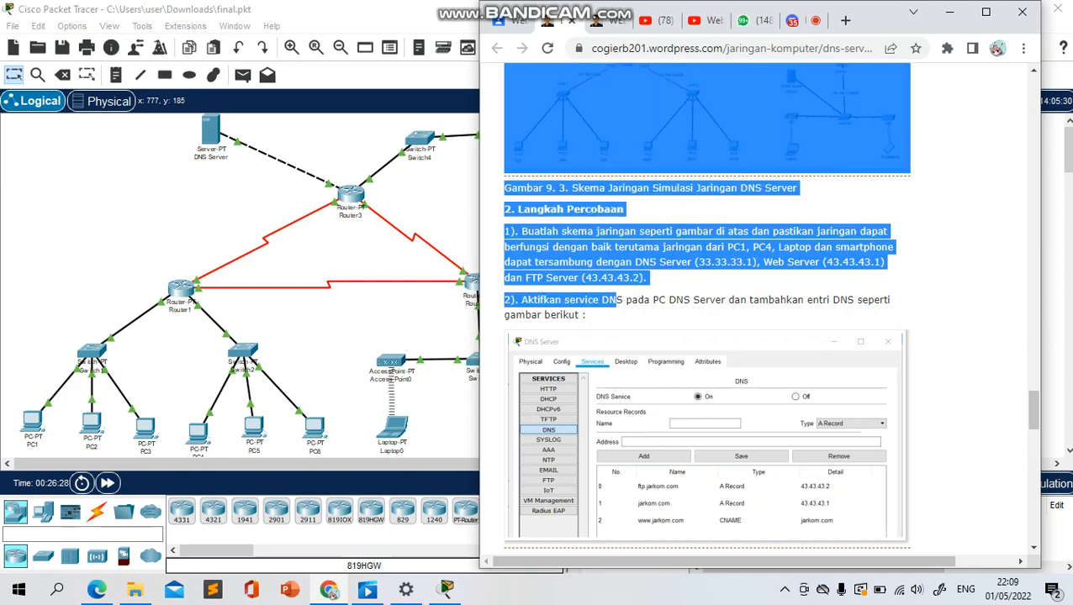
click(538, 315)
scroll(704, 307, down, 2)
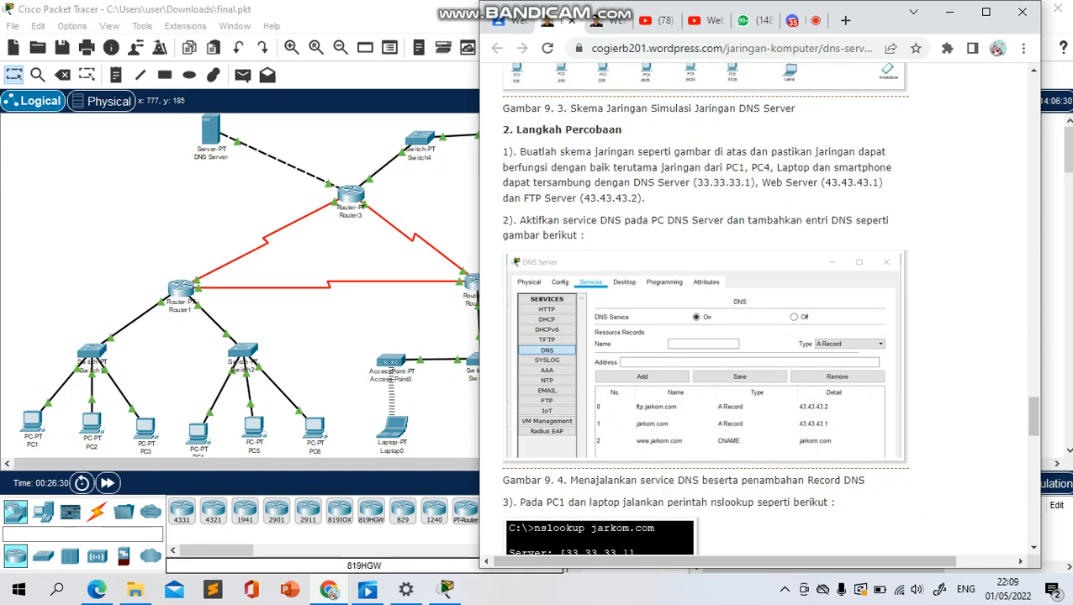
scroll(704, 307, down, 1)
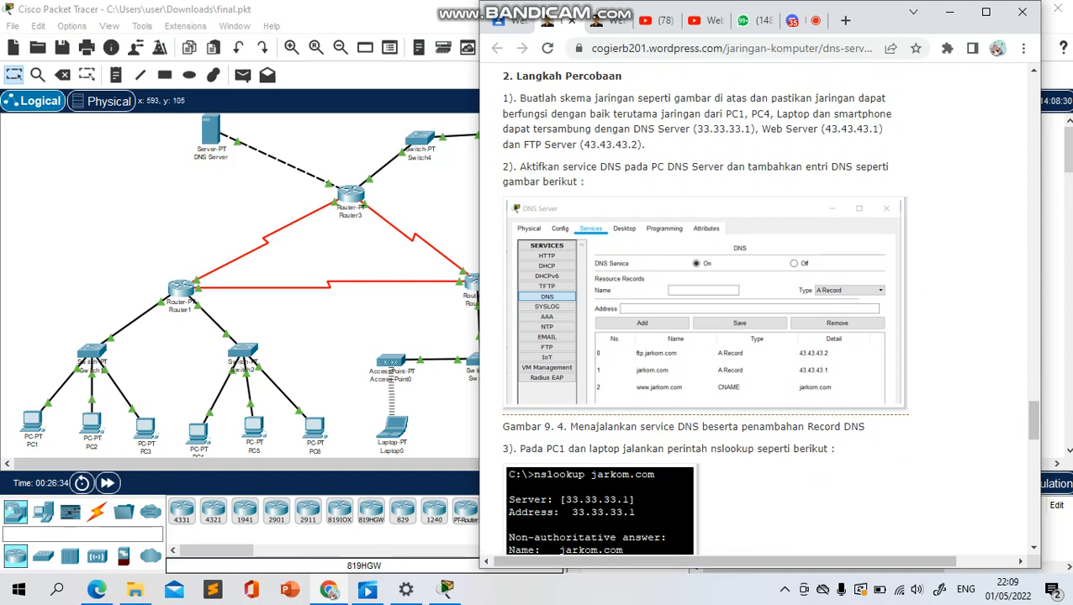
Open the DNS Server's DNS service settings in Packet Tracer and place its window beside the article in Chrome
click(210, 135)
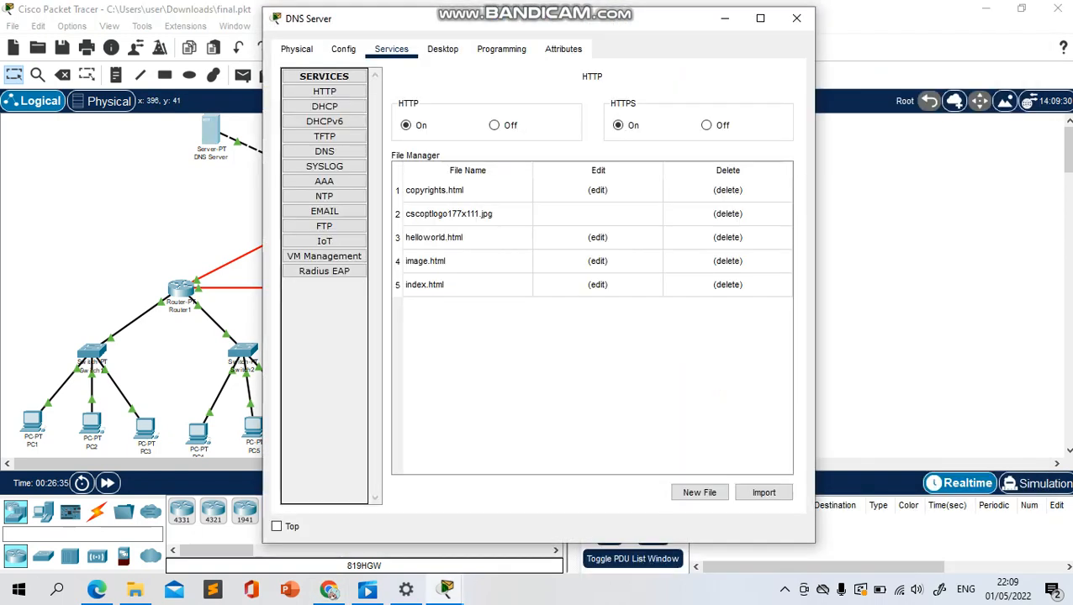
drag(606, 26, 335, 34)
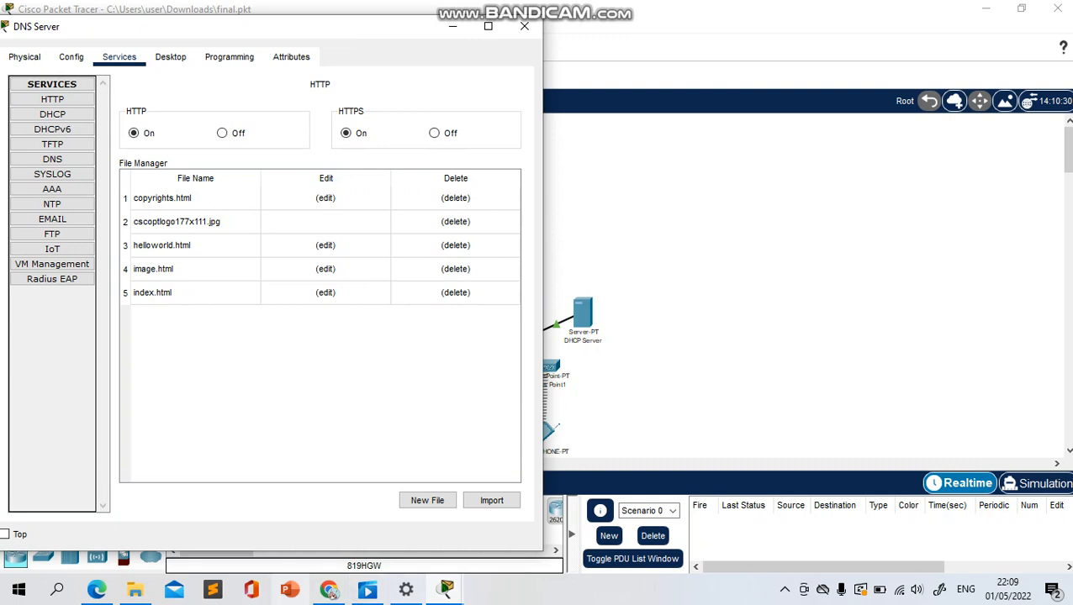
click(328, 589)
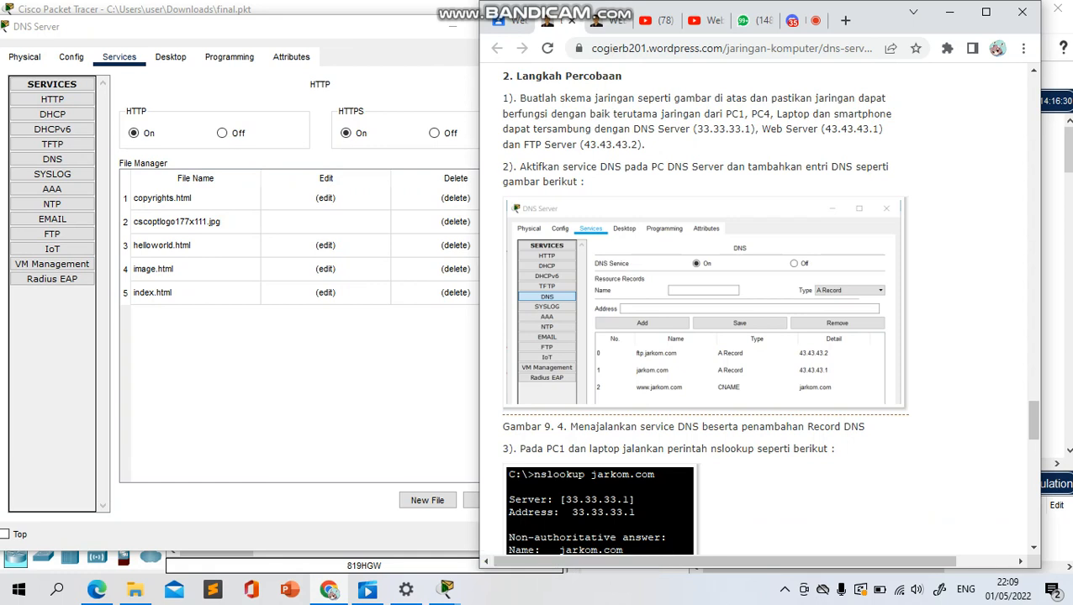
click(52, 159)
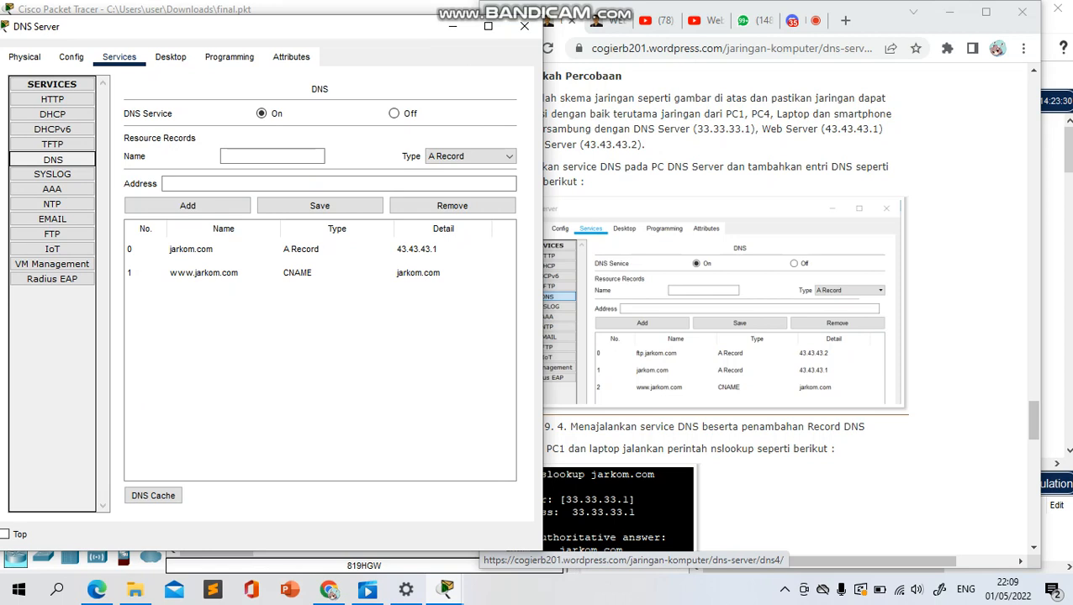
Check the article's network scheme and nslookup example for step 3, and close the DNS Server window
scroll(786, 311, up, 5)
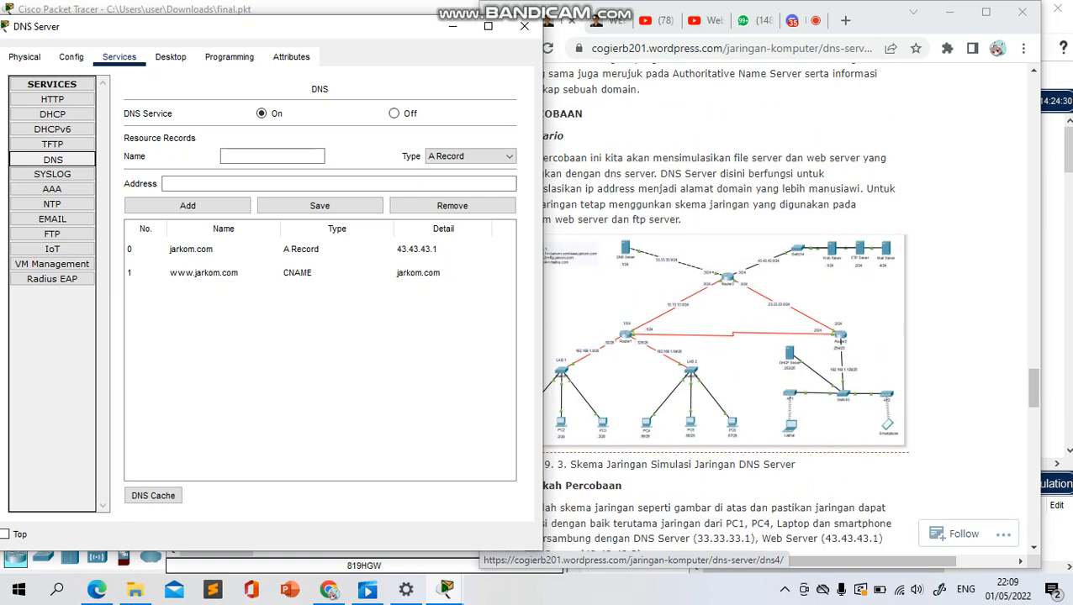
scroll(786, 311, down, 8)
click(618, 291)
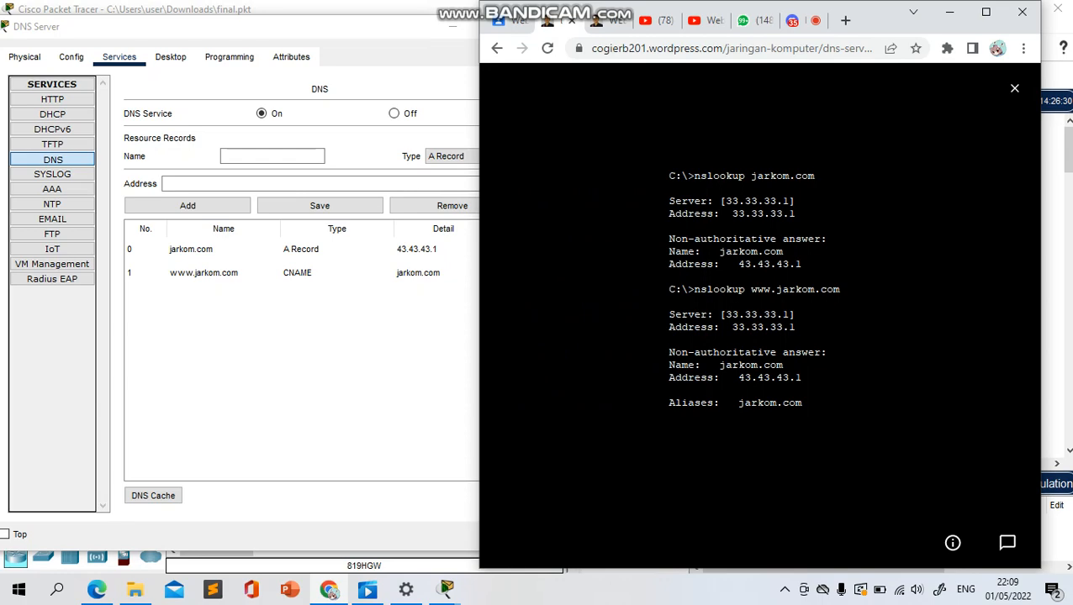
key(Escape)
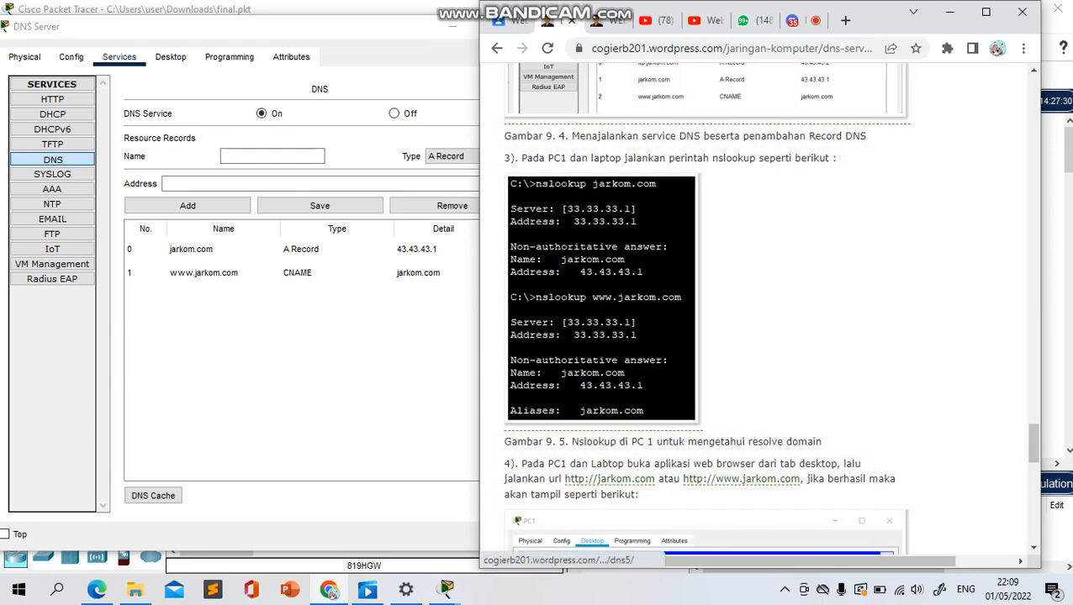
drag(380, 30, 352, 33)
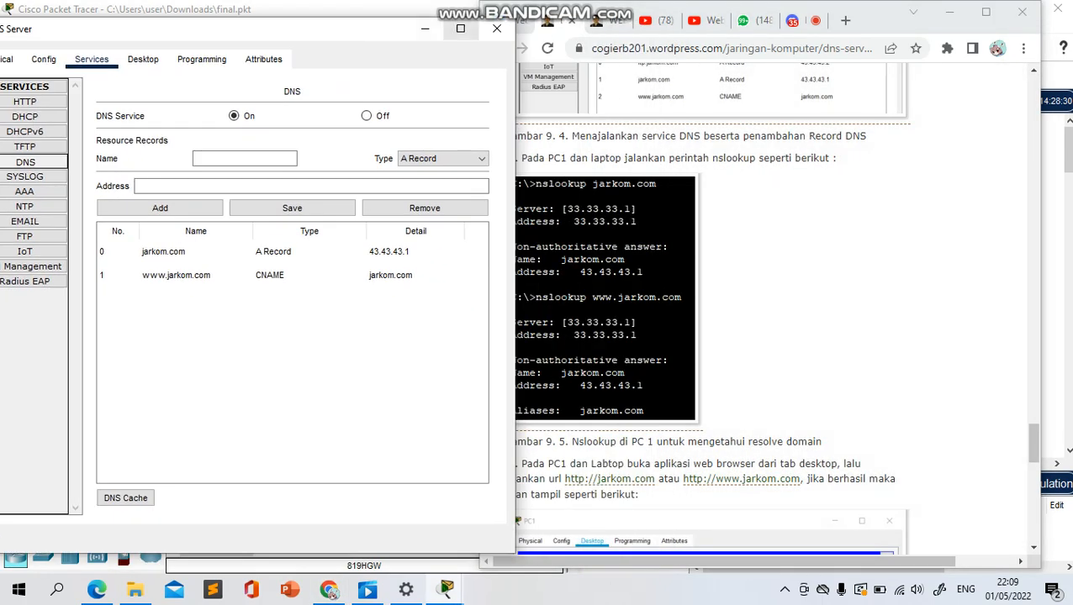
click(496, 28)
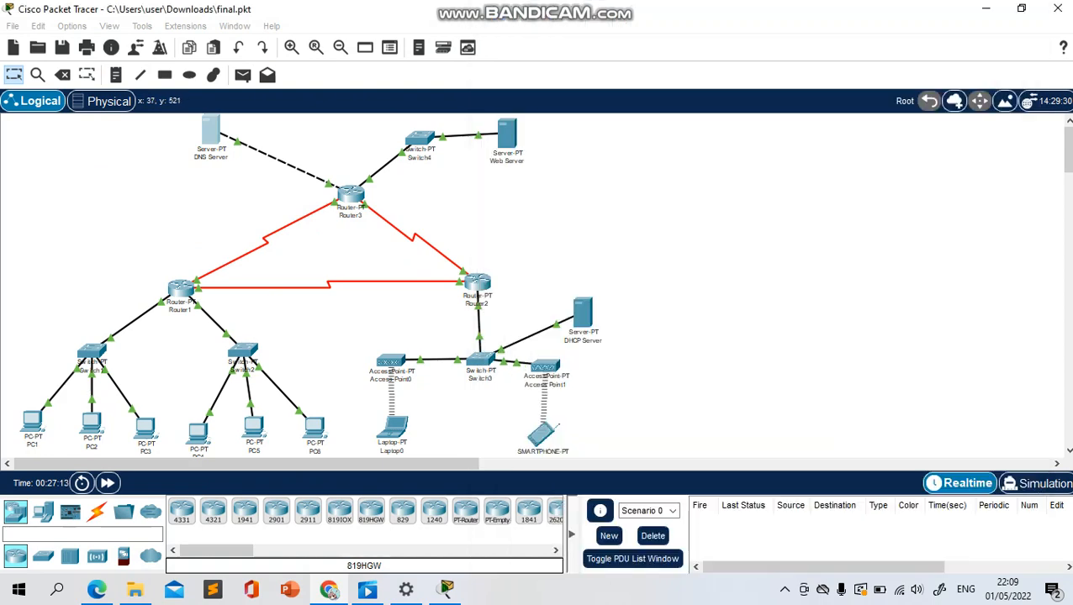
Open PC1's desktop applications and place its window beside the article's nslookup example in Chrome
click(32, 422)
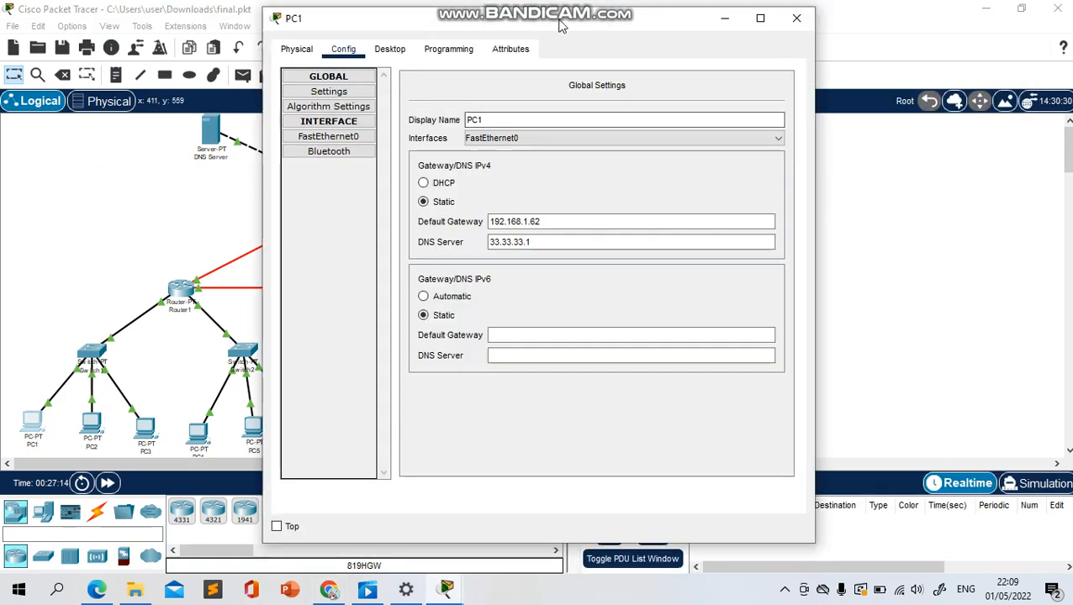
drag(561, 25, 332, 19)
click(328, 590)
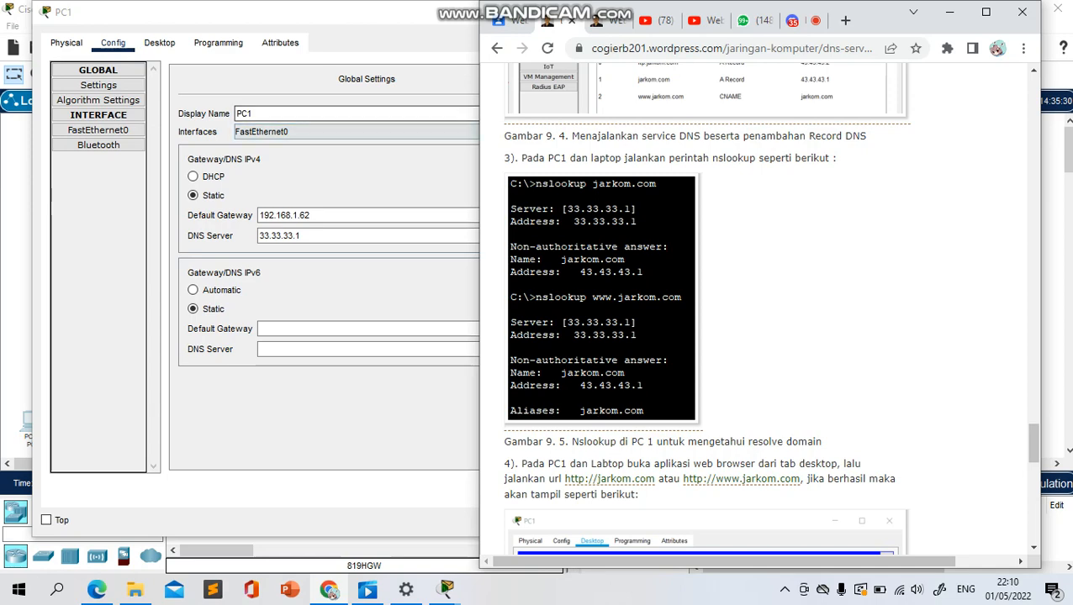
click(159, 42)
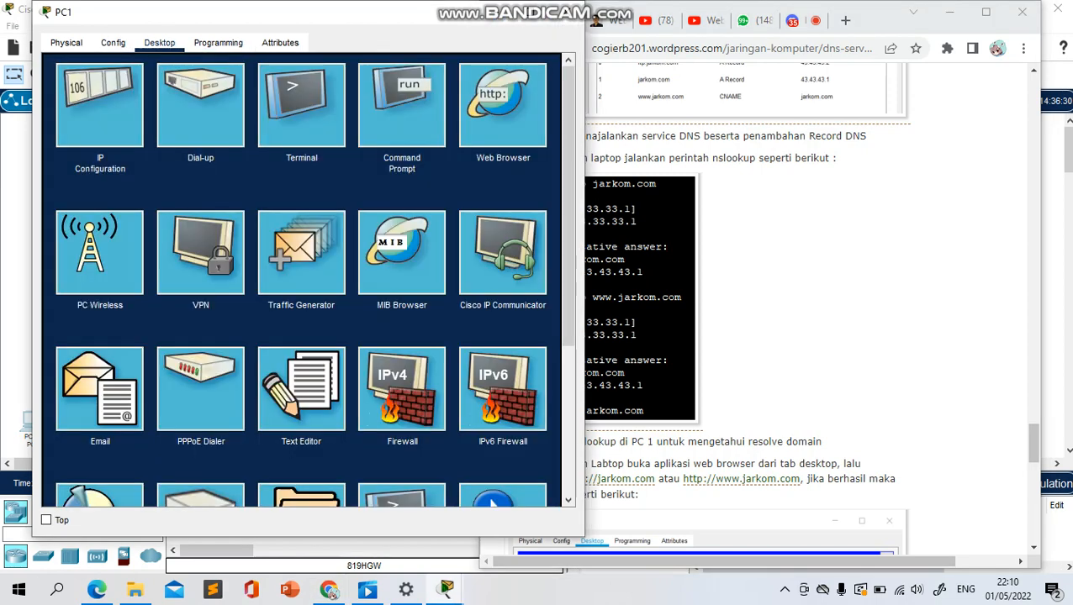
drag(407, 20, 376, 28)
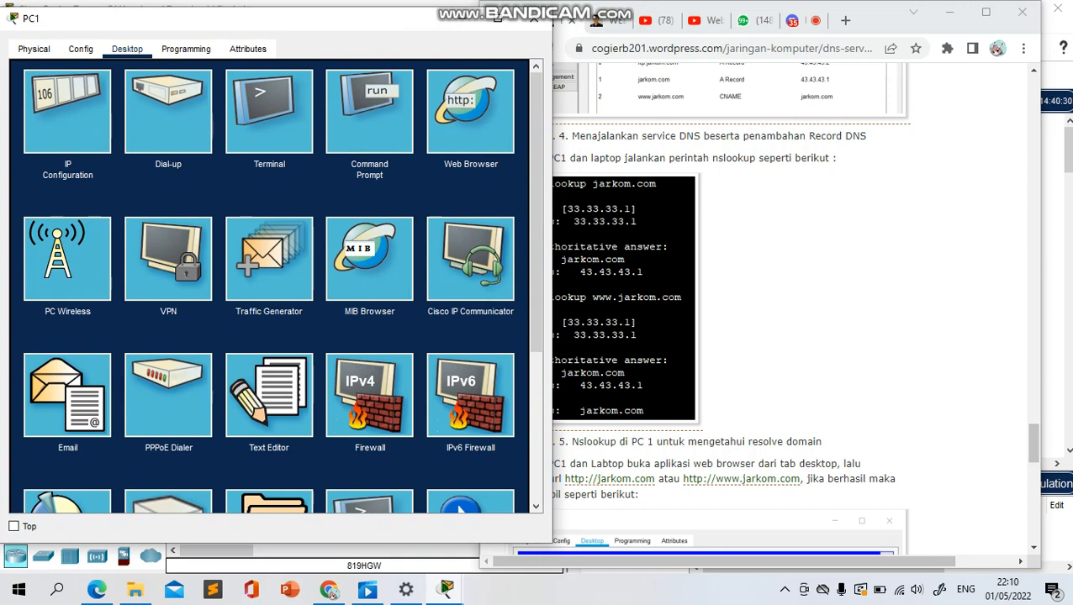
Place the Chrome window clear of PC1's window, and open and close PC1's Terminal configuration
click(986, 12)
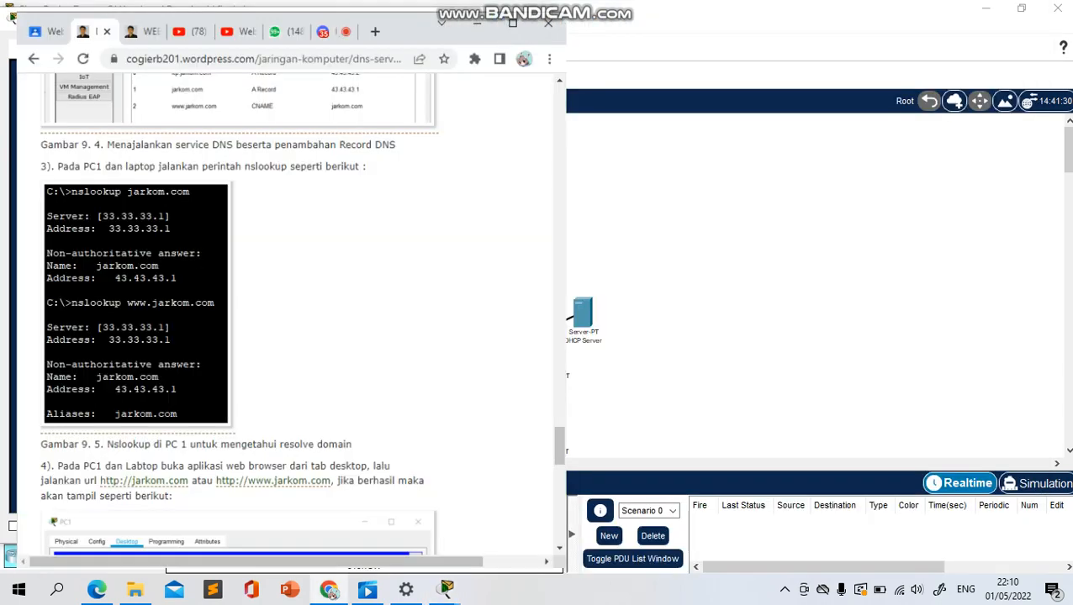
click(1023, 12)
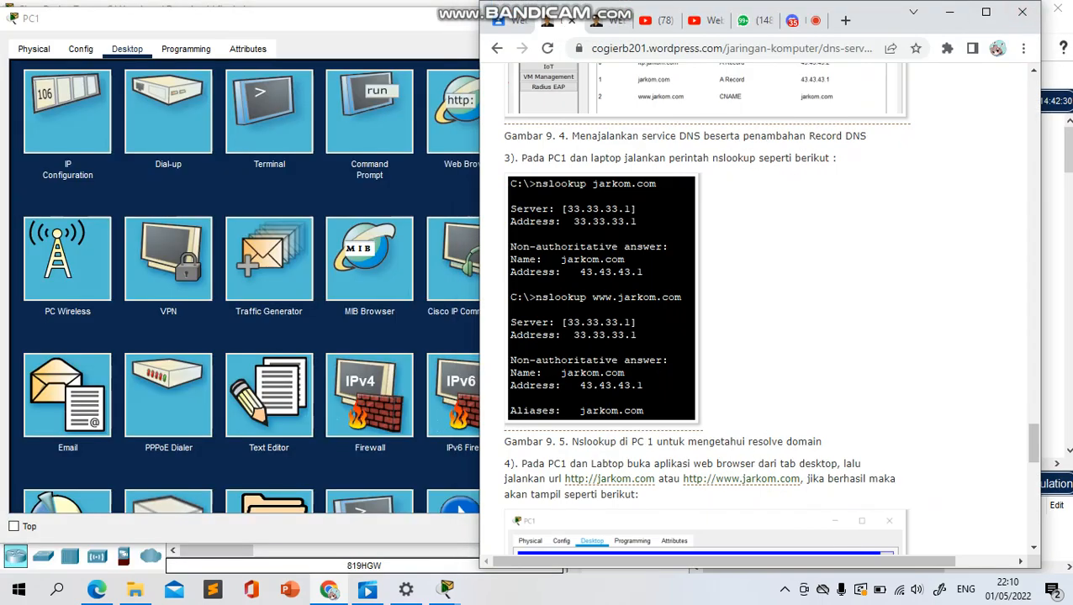
drag(867, 19, 939, 21)
click(269, 112)
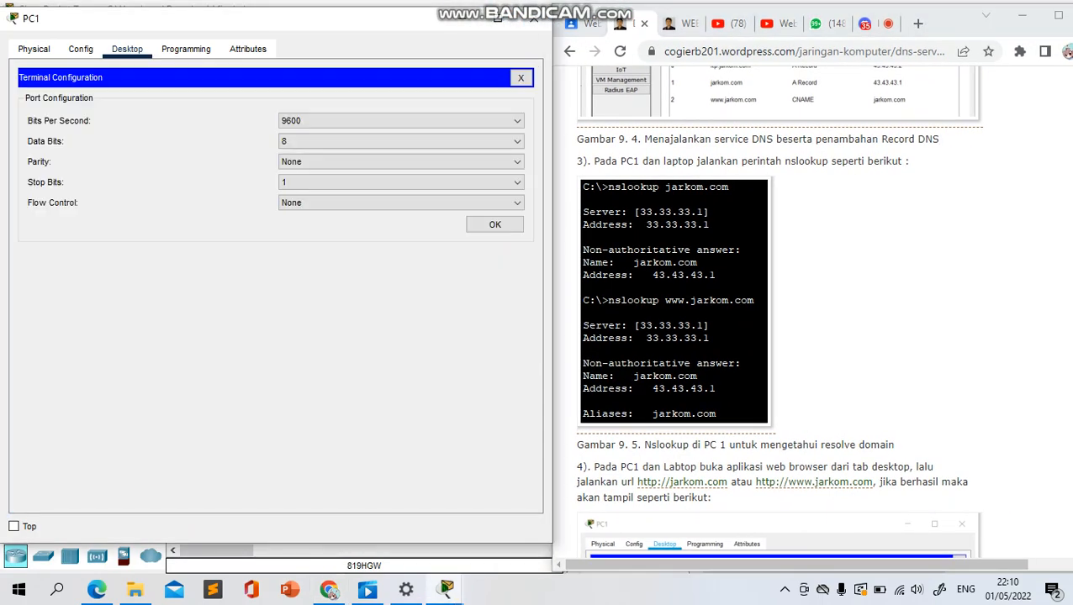
click(521, 77)
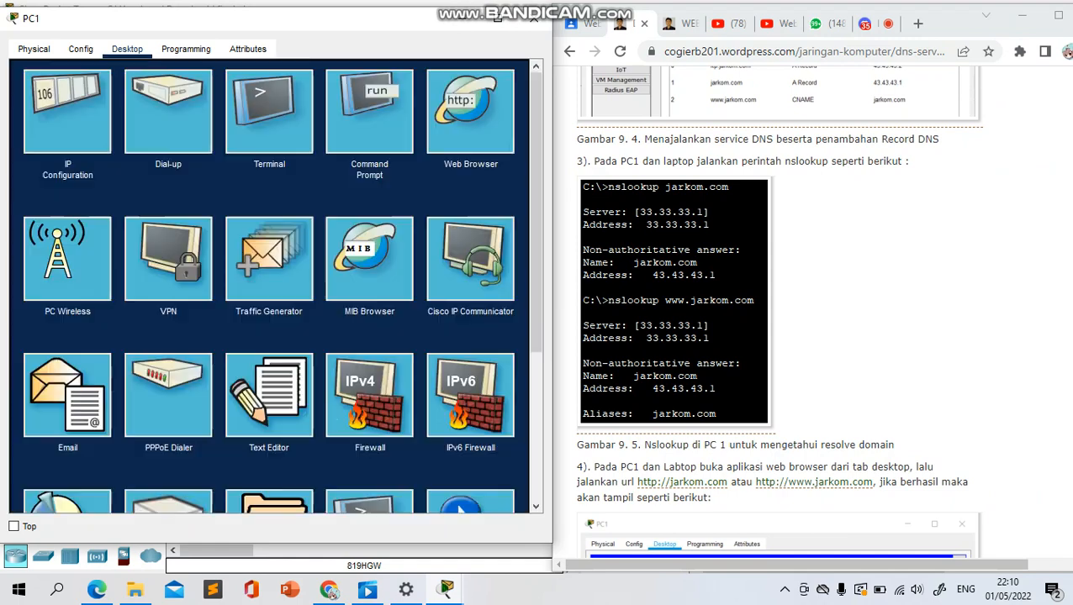
Open PC1's Command Prompt and run nslookup jarkom.com
click(364, 99)
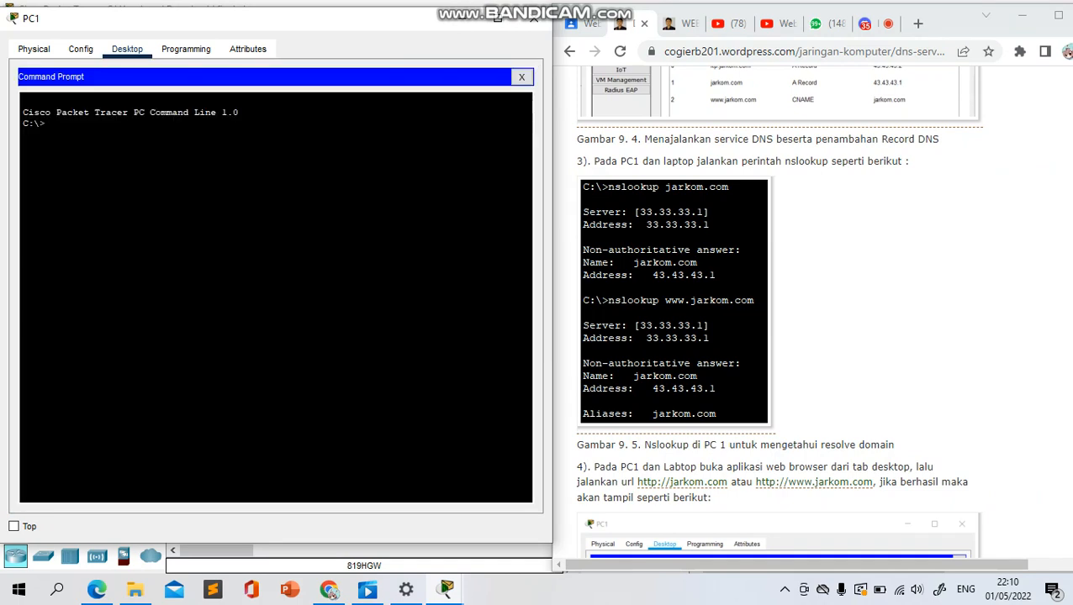
text(nsloo)
text(kup jarkom.com)
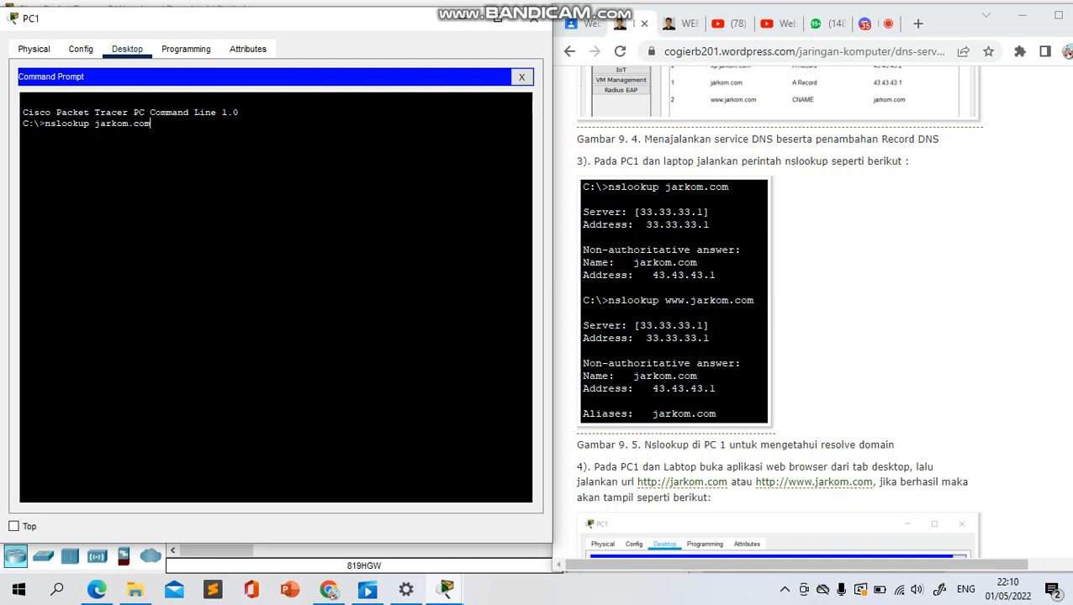
key(Return)
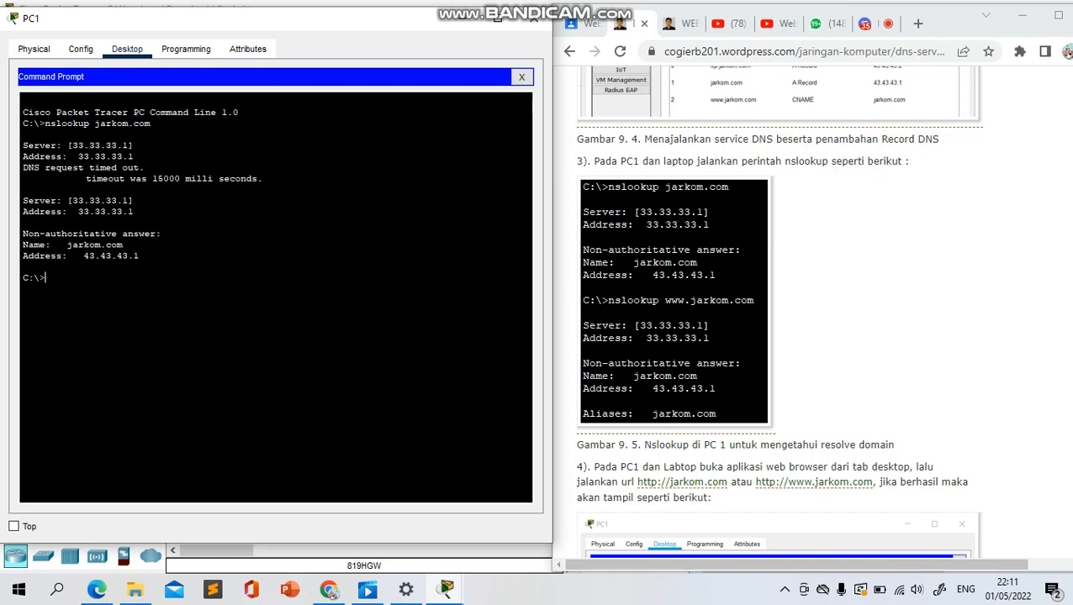
text(nskoolup www.jarkom.com)
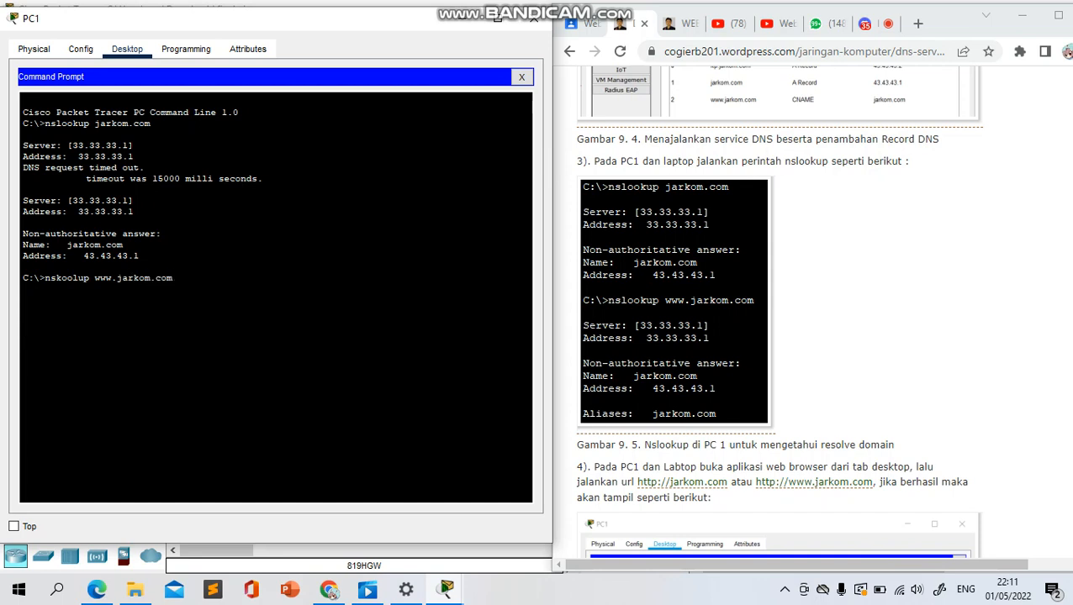
key(Return)
text(nslookup)
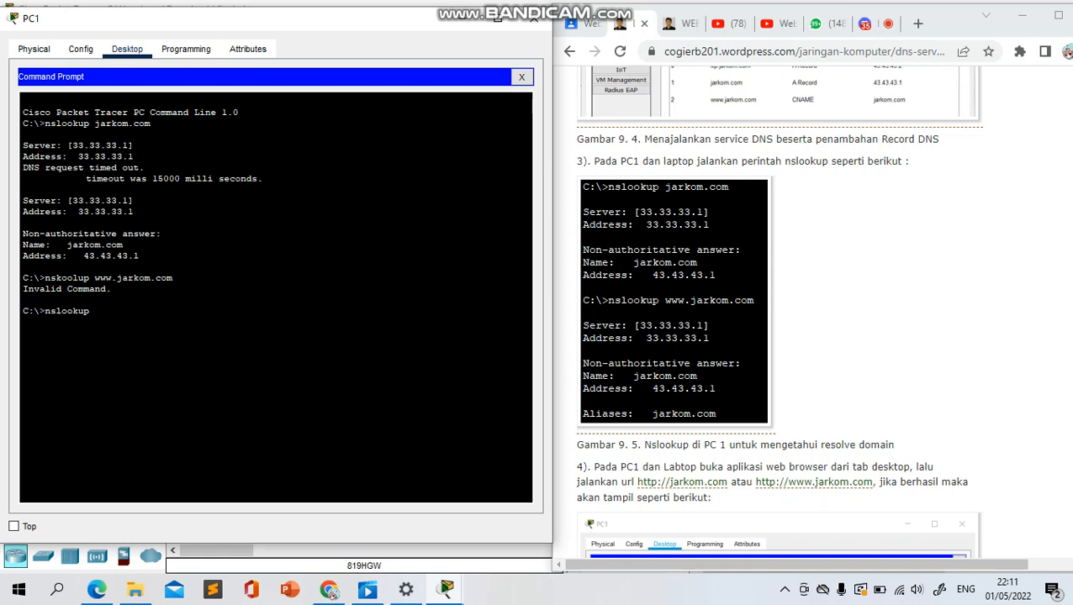
text( www.jarkom.com)
key(Return)
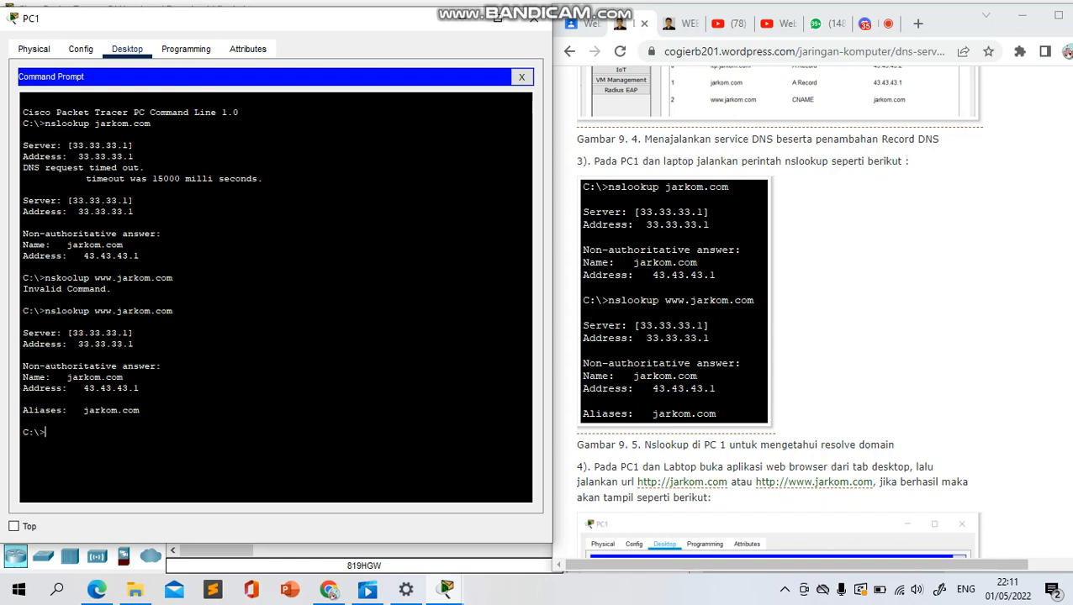
click(533, 17)
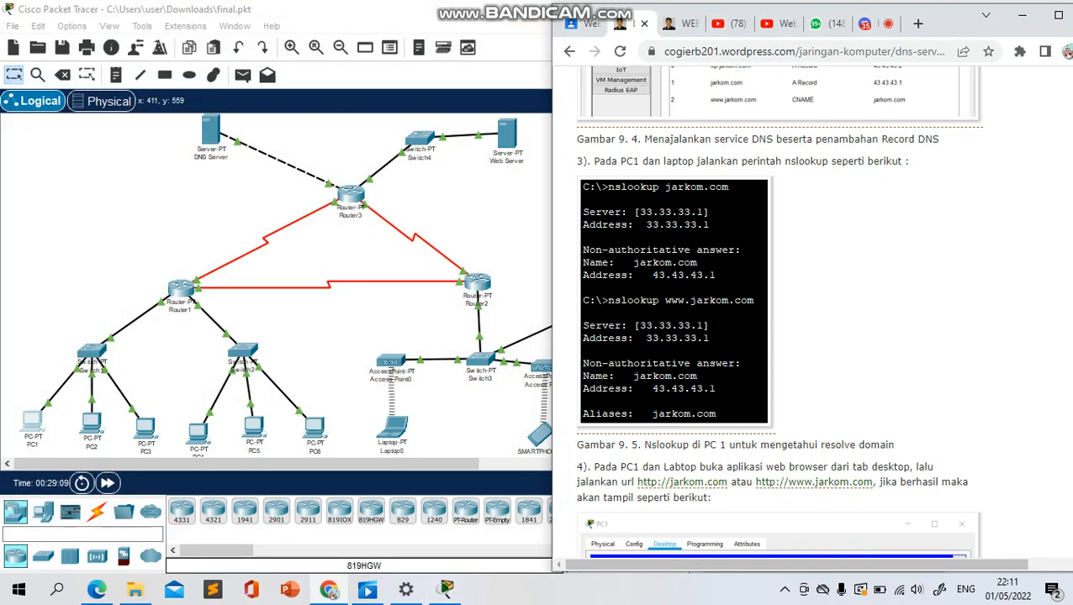
Open Laptop0's Command Prompt and place its window clear of the area used by the article
click(392, 428)
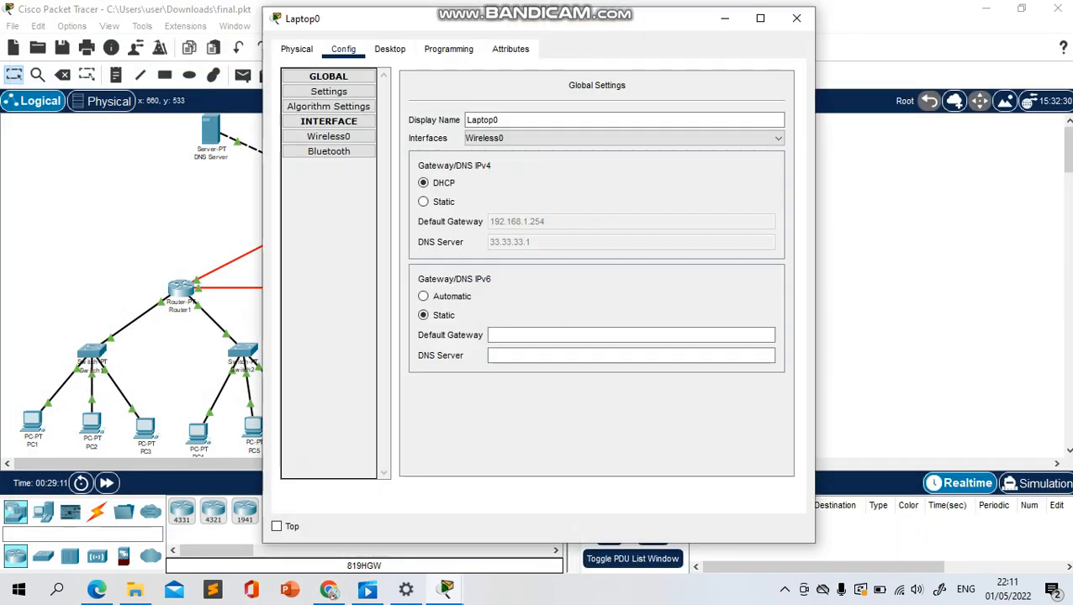
click(389, 48)
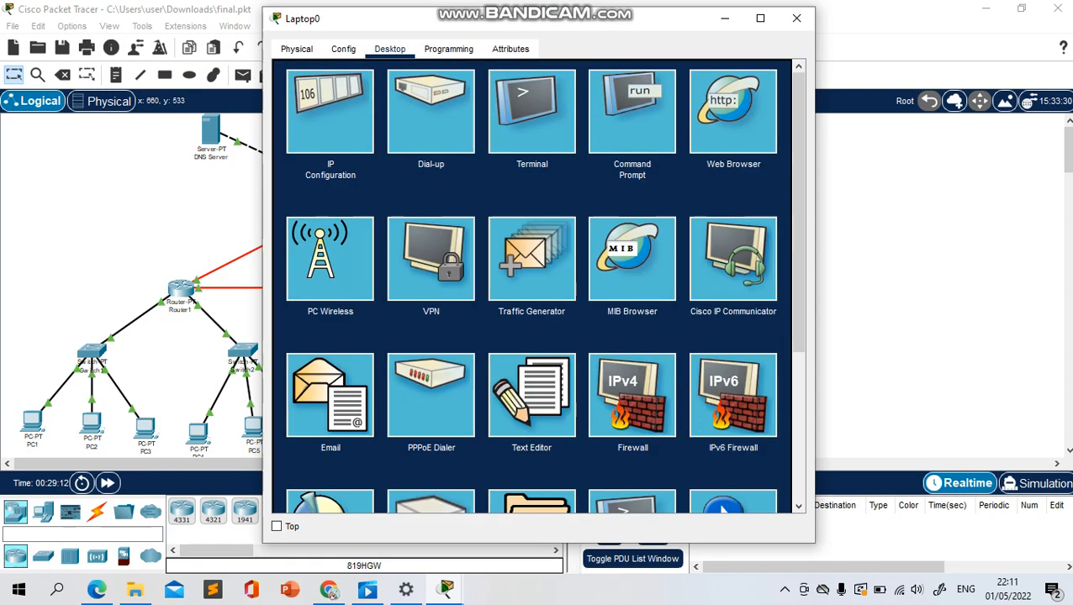
click(632, 111)
drag(599, 18, 337, 19)
Run nslookup jarkom.com in Laptop0's Command Prompt, with the article in Chrome shown beside it
text(n)
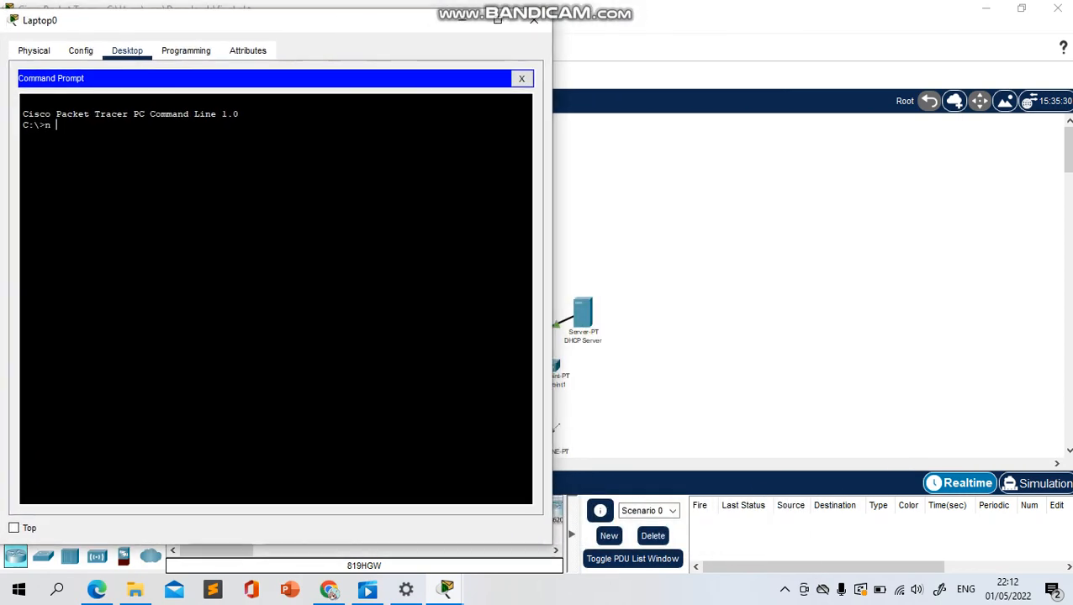
text( sslookup)
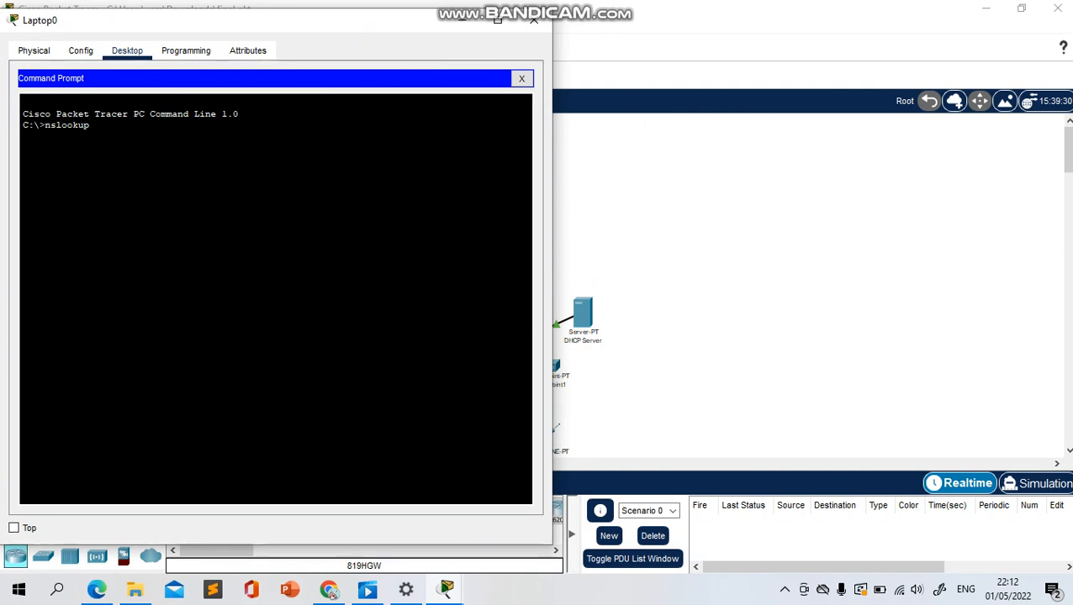
click(328, 589)
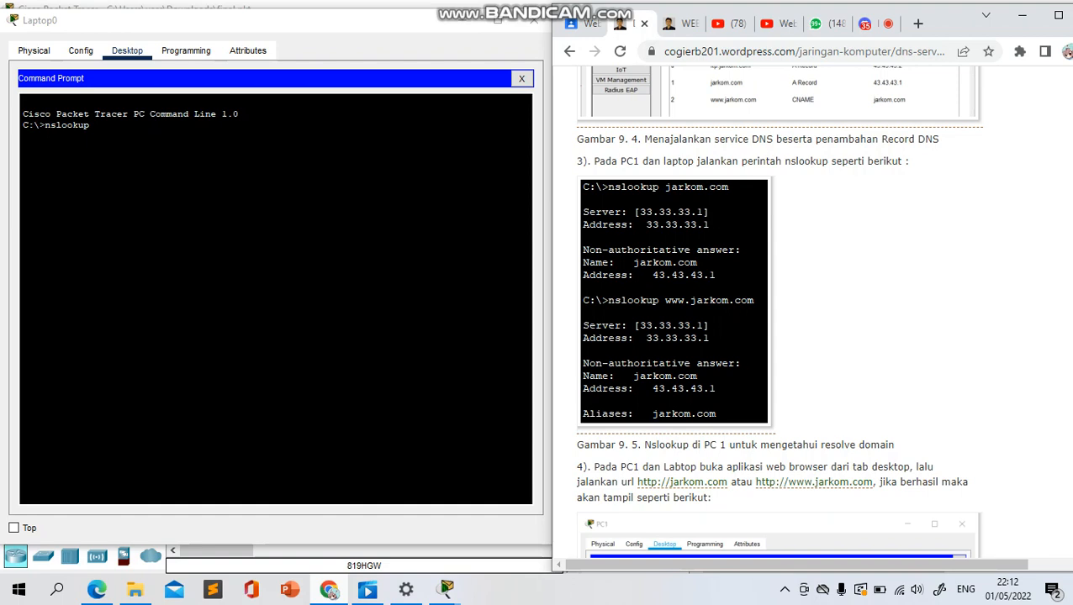
key(alt+Tab)
text(j)
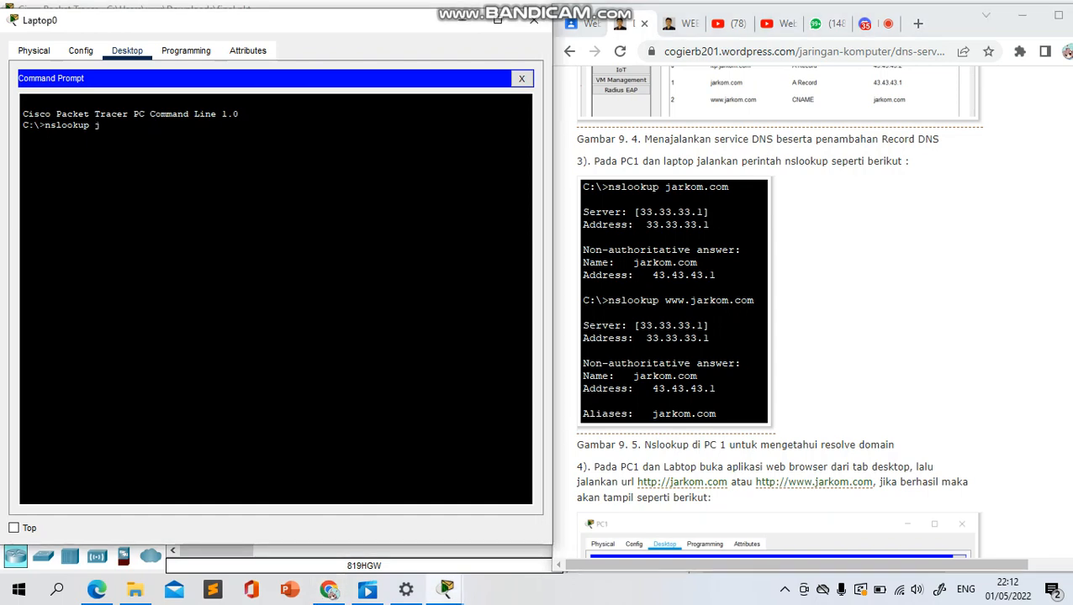
text(arkom.com)
key(Return)
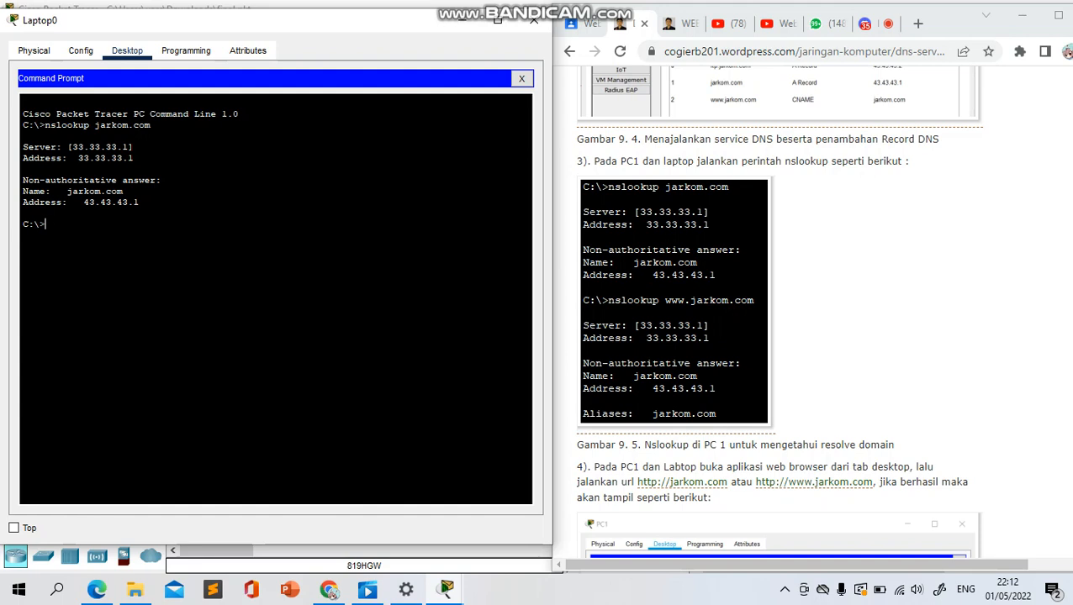
text(nslookup www.jarkom.com)
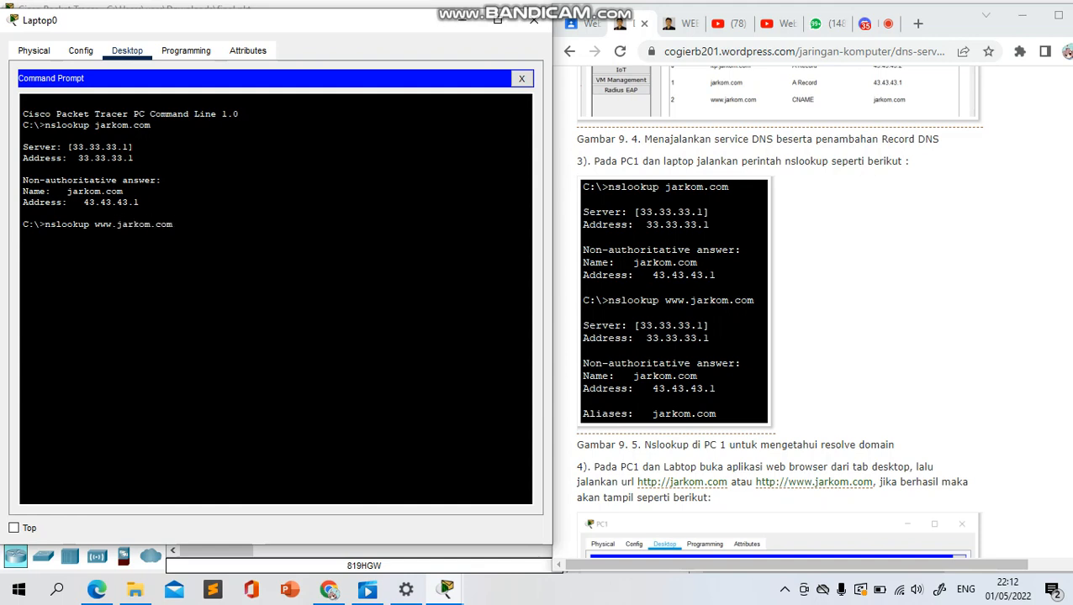
key(Return)
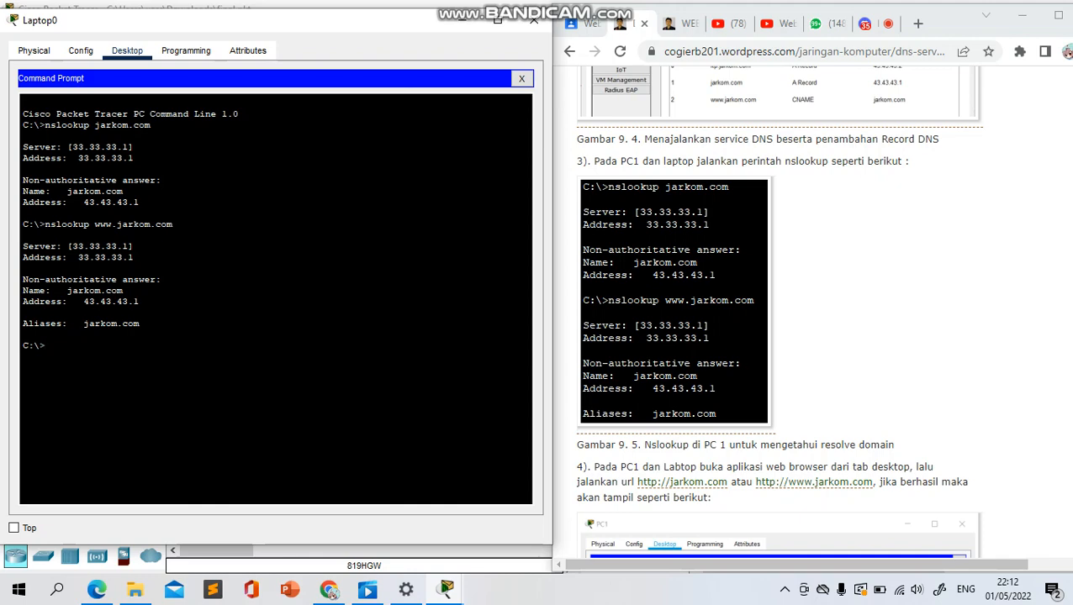
click(533, 20)
Open PC1's Web Browser and place its window beside step 4 of the article in Chrome
scroll(773, 336, down, 3)
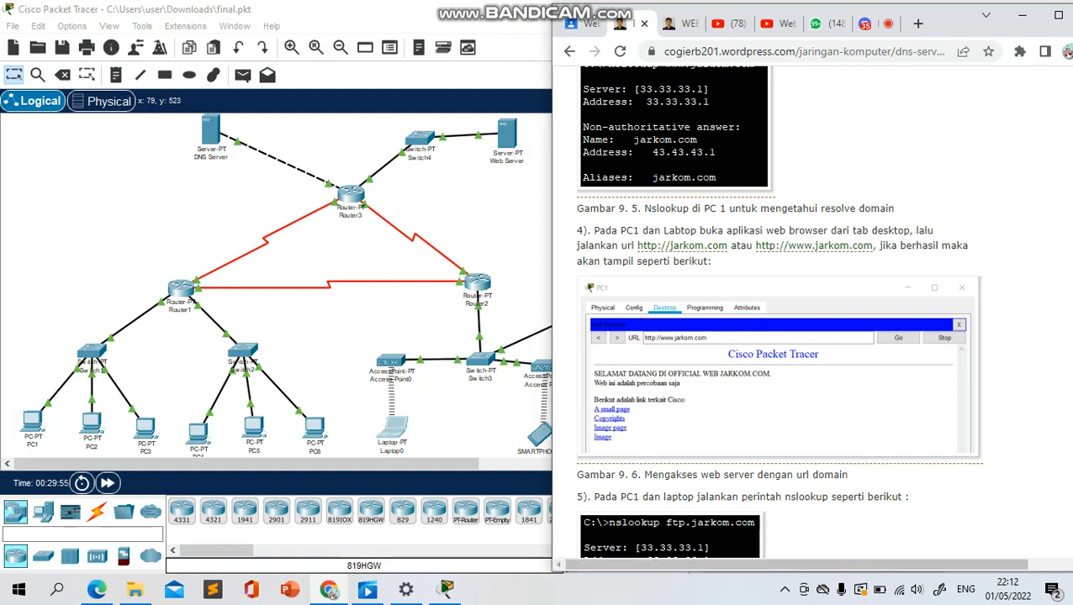
click(33, 422)
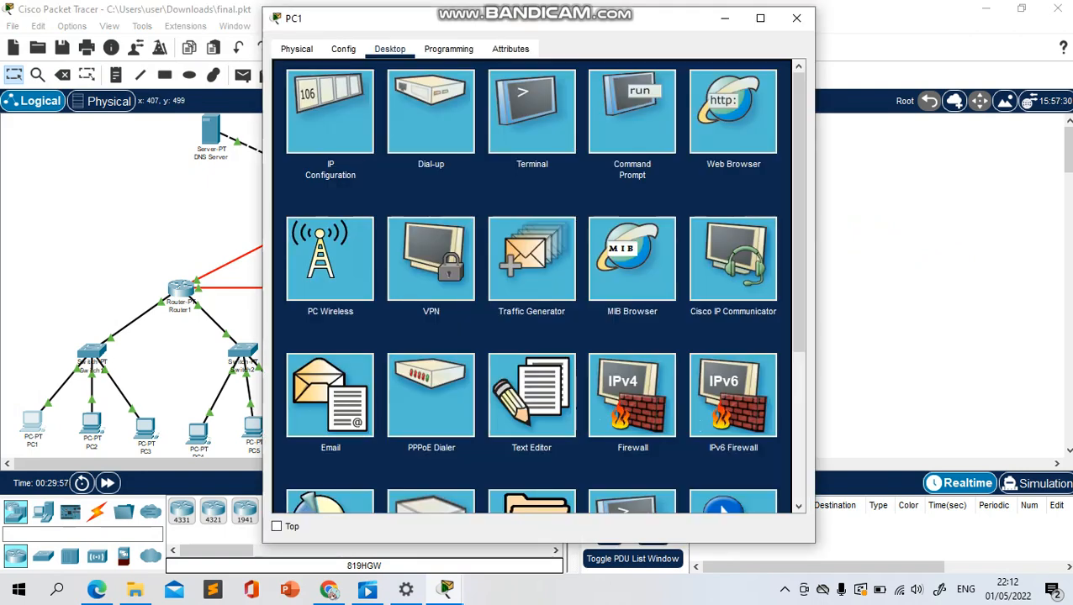
drag(585, 23, 338, 25)
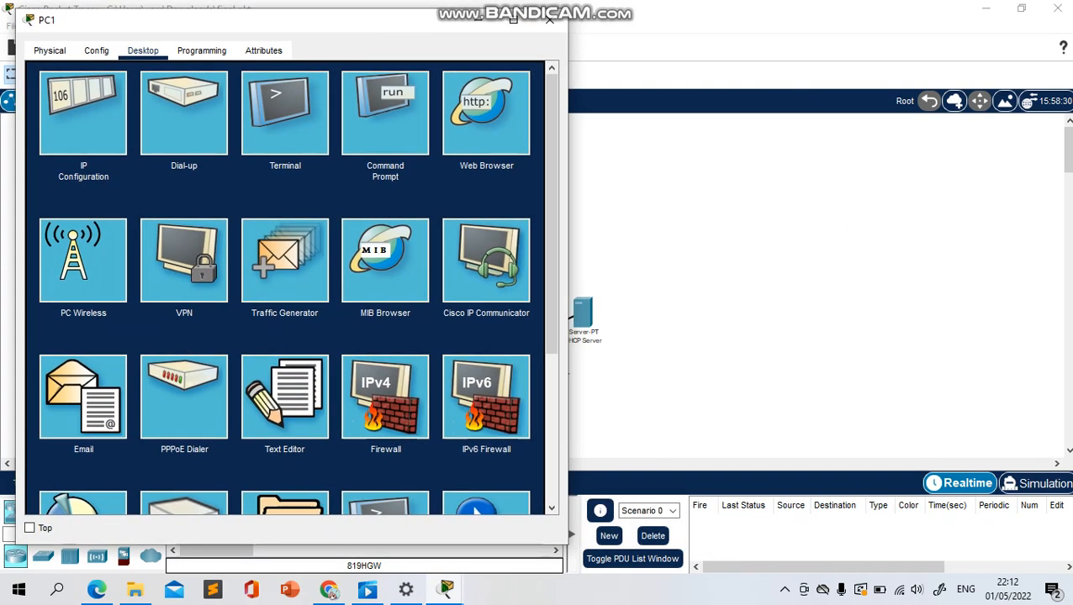
mouse_move(446, 590)
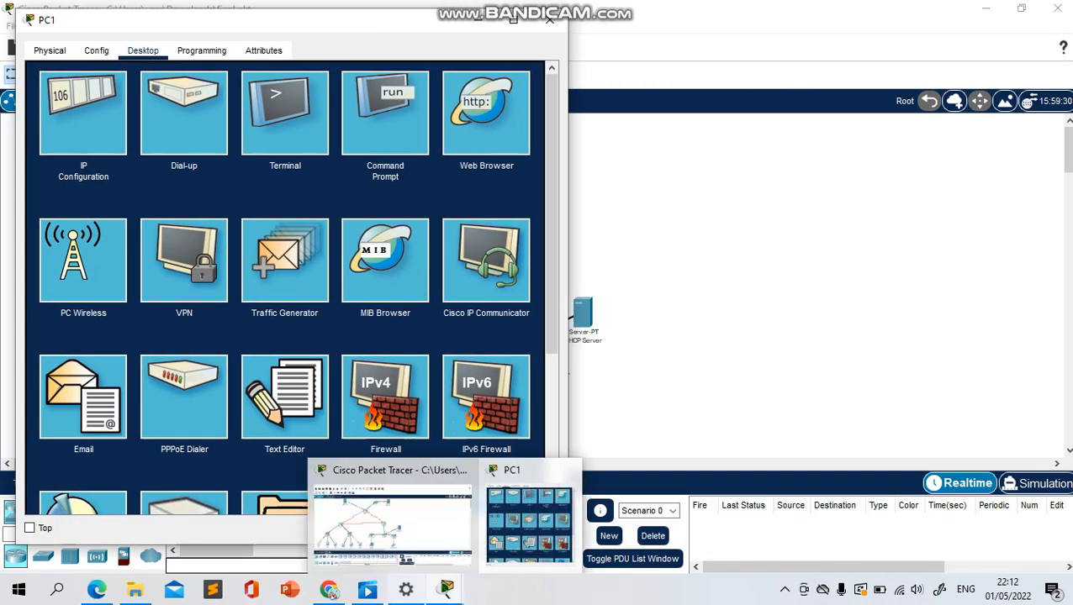
click(328, 590)
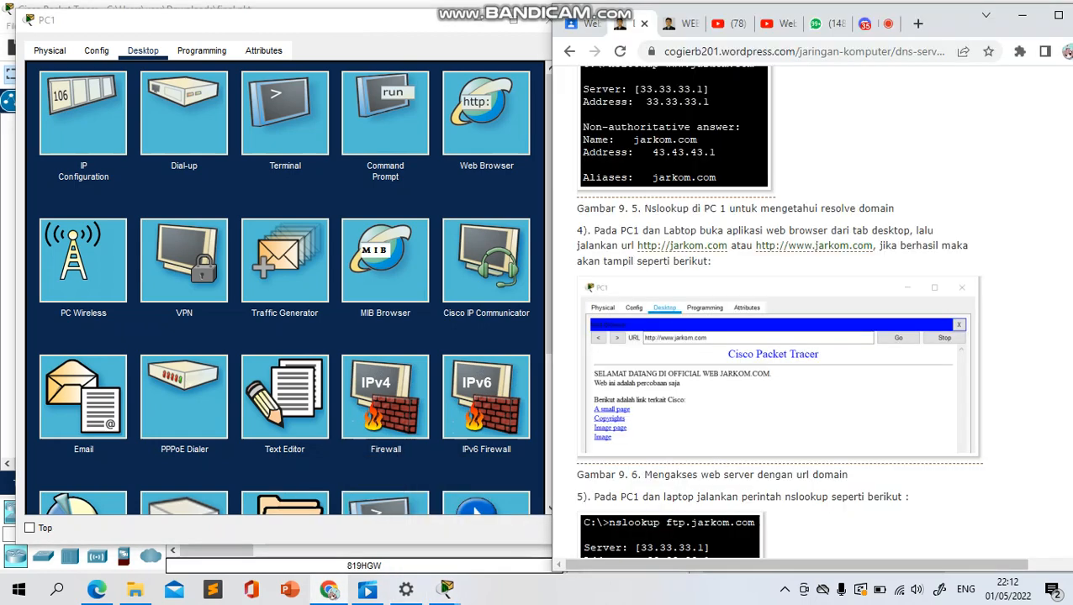
click(486, 114)
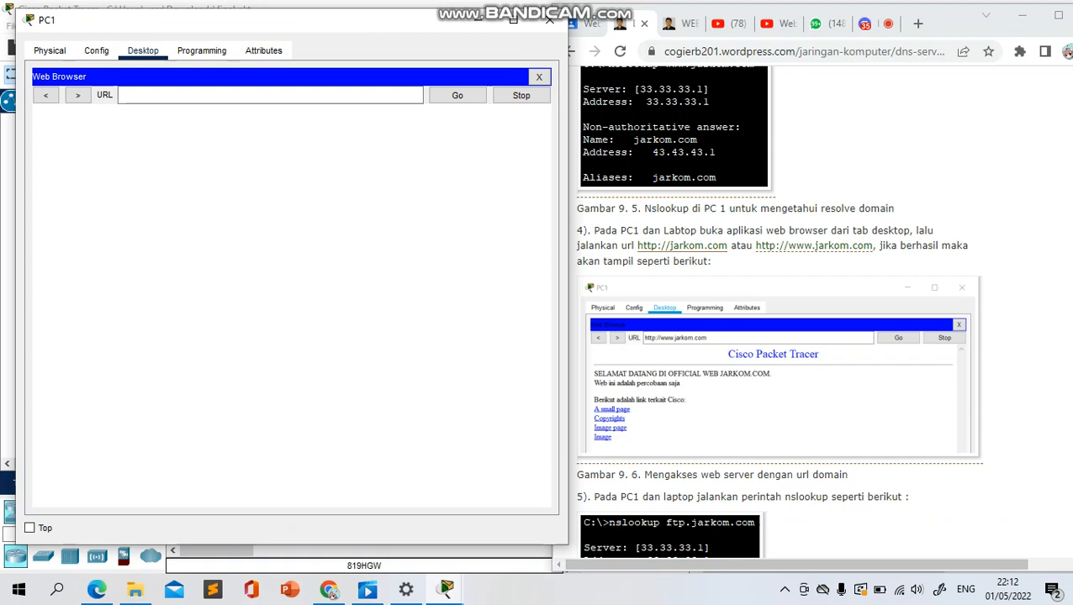
drag(637, 246, 727, 245)
key(ctrl+c)
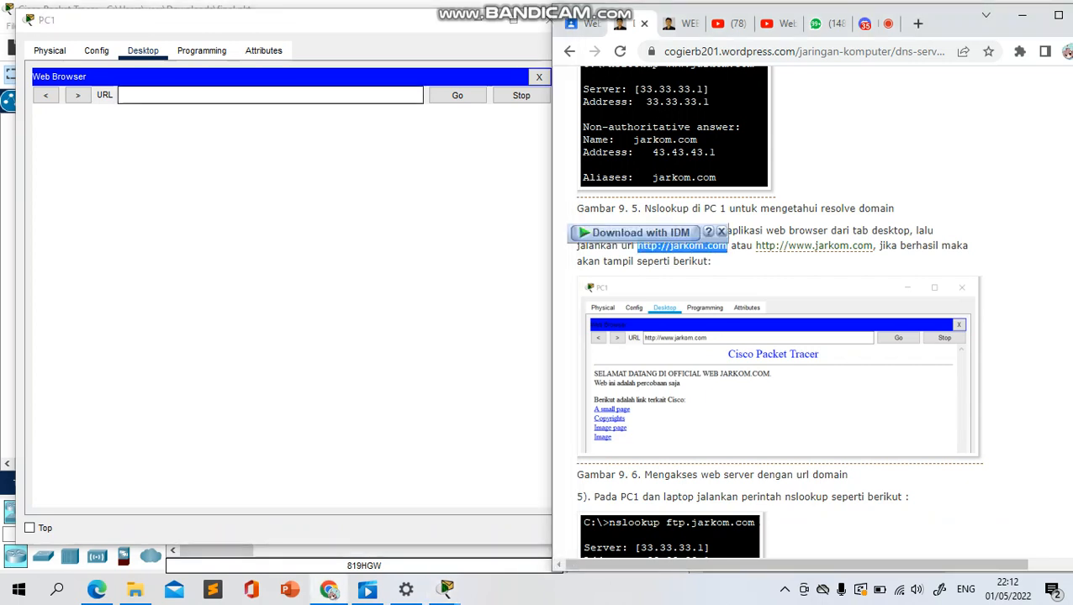
click(270, 95)
key(ctrl+v)
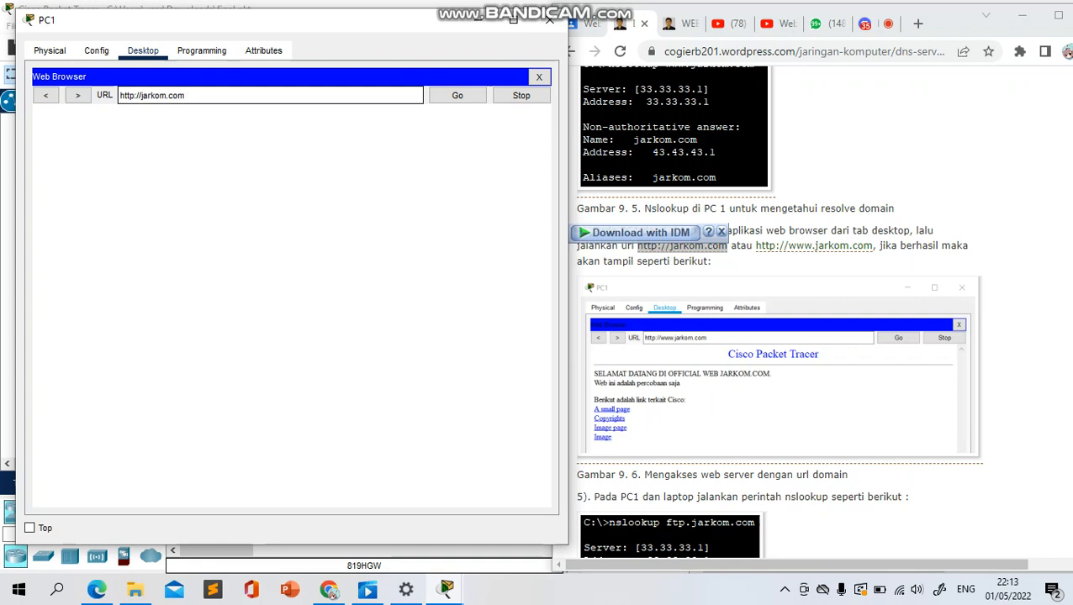
key(Return)
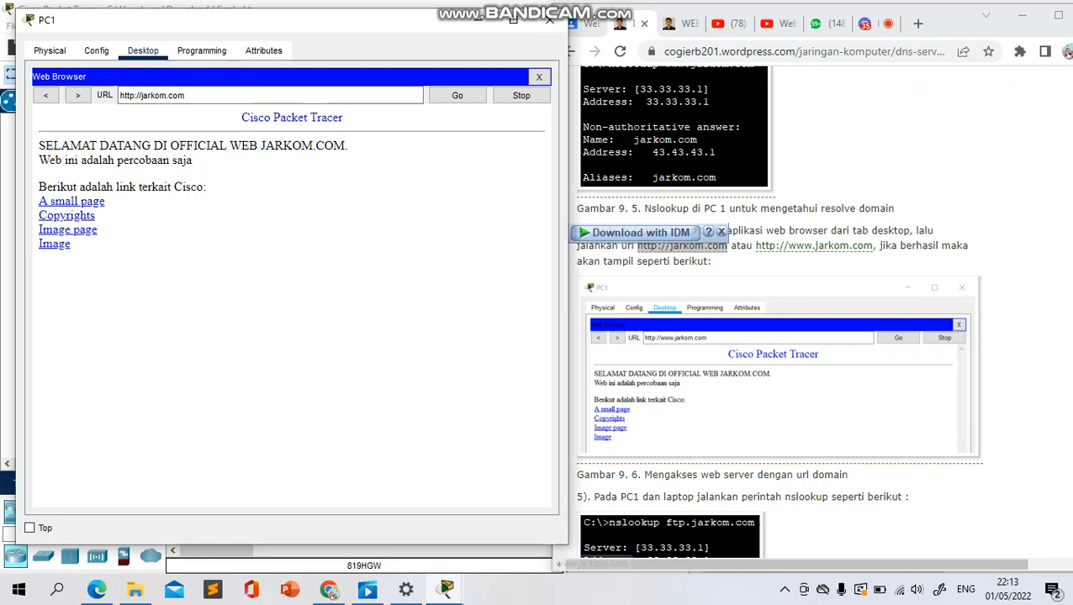
drag(754, 246, 873, 245)
key(ctrl+c)
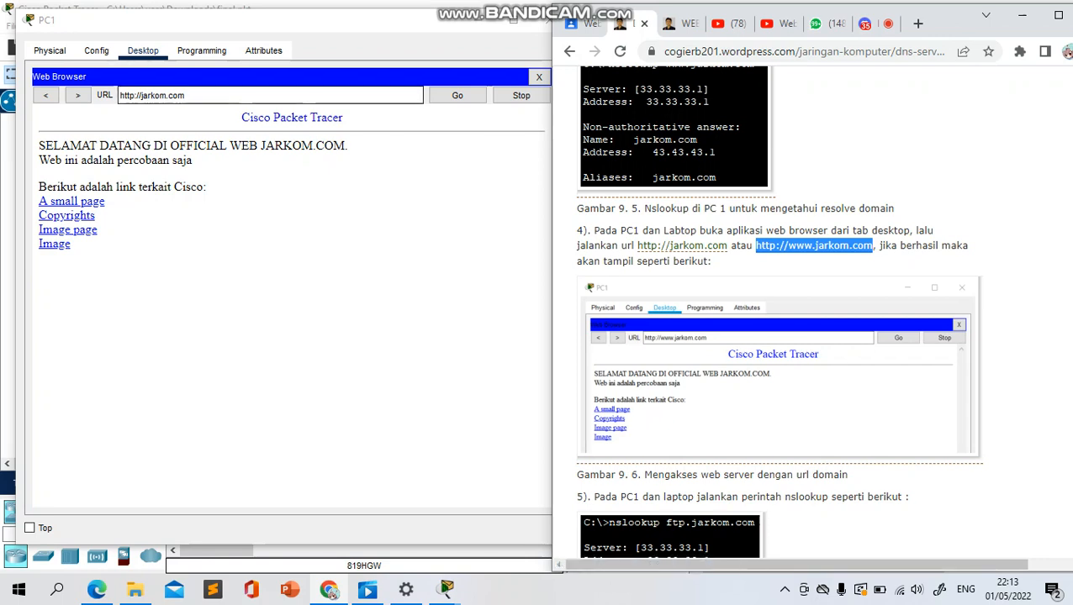
click(186, 95)
key(ctrl+a)
key(ctrl+v)
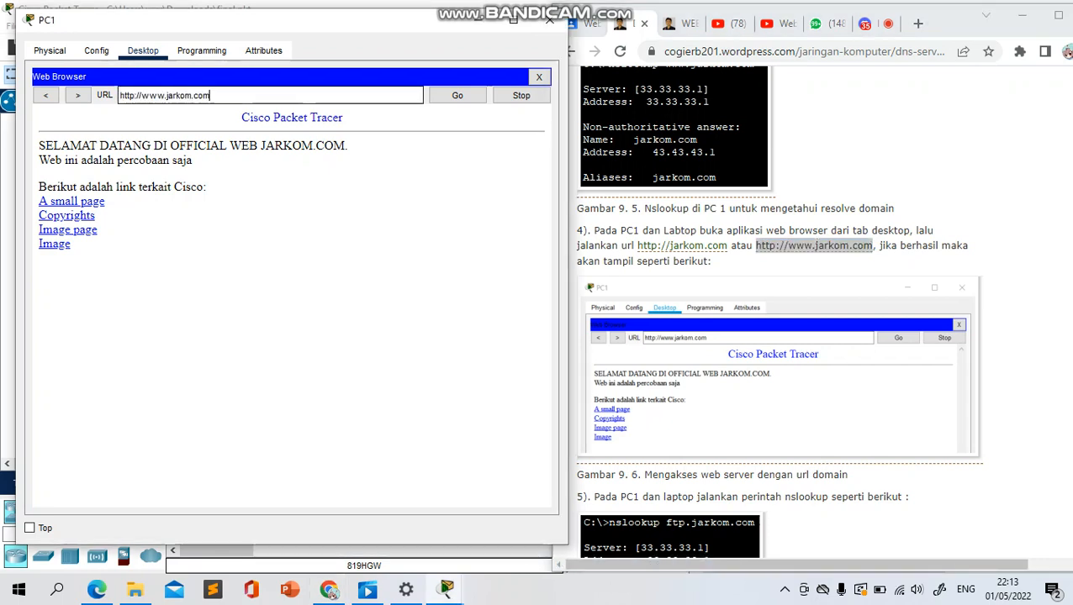
click(458, 95)
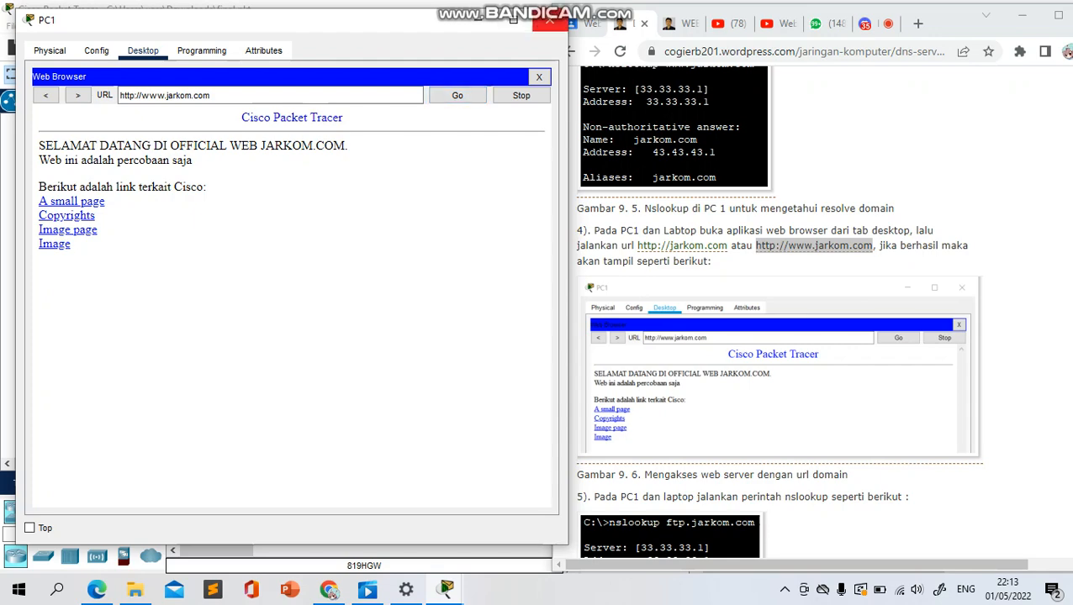
click(548, 21)
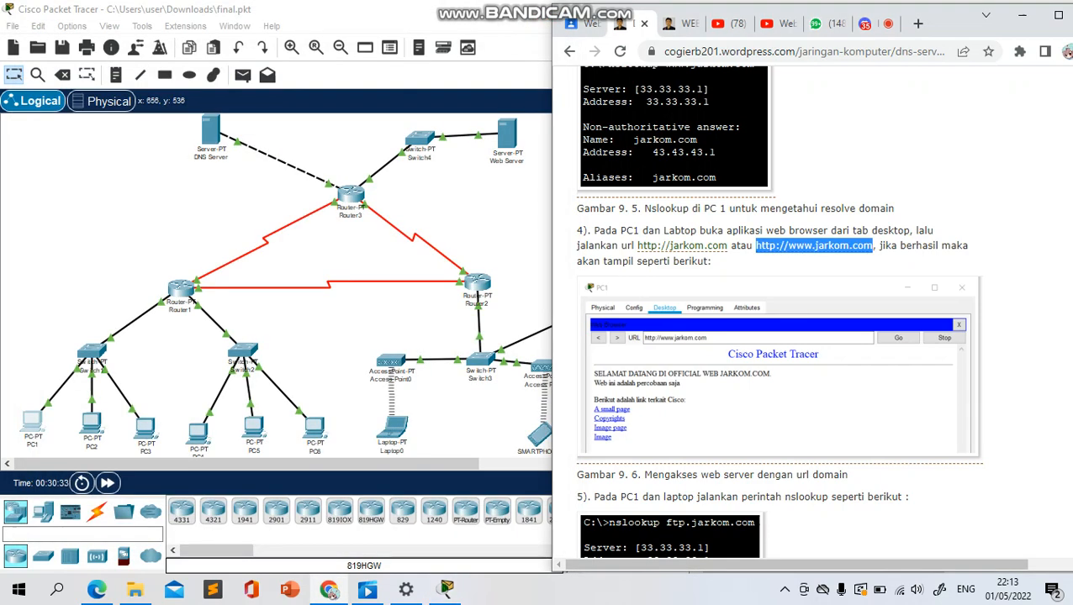
click(391, 428)
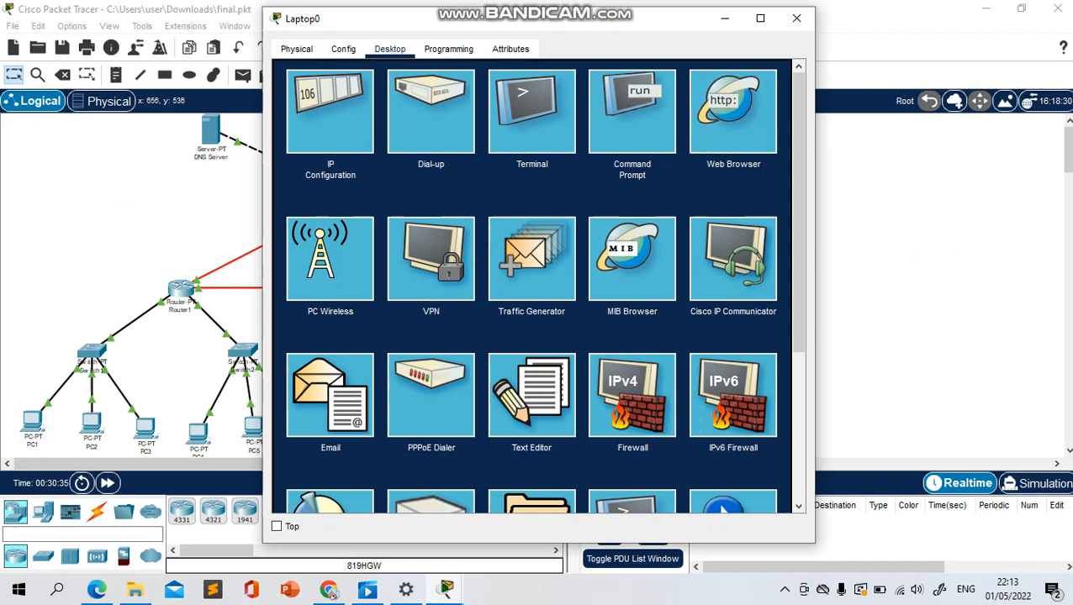
click(733, 111)
click(538, 94)
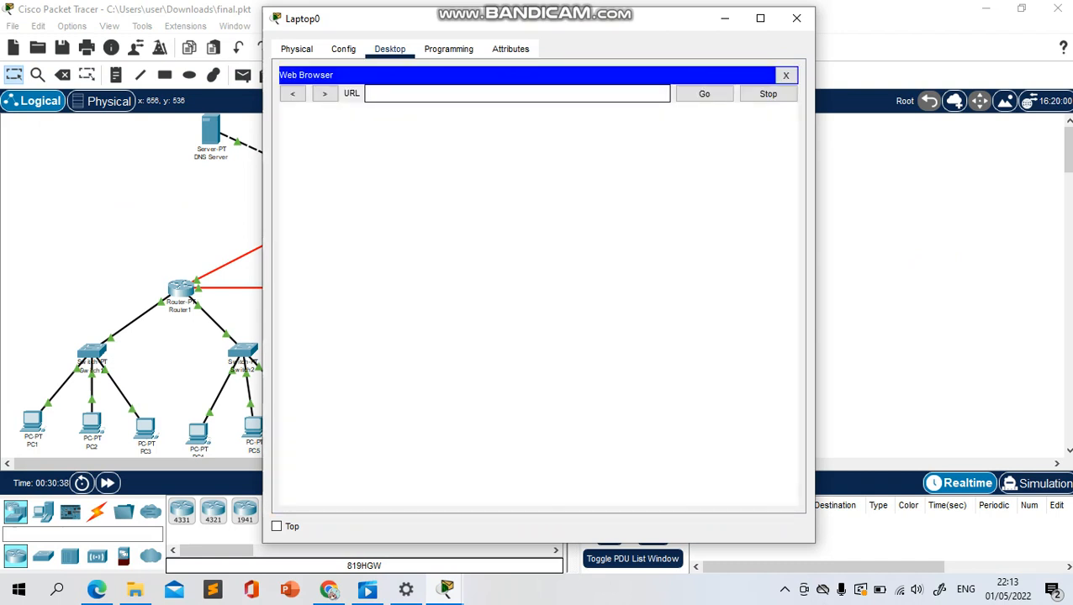
key(ctrl+v)
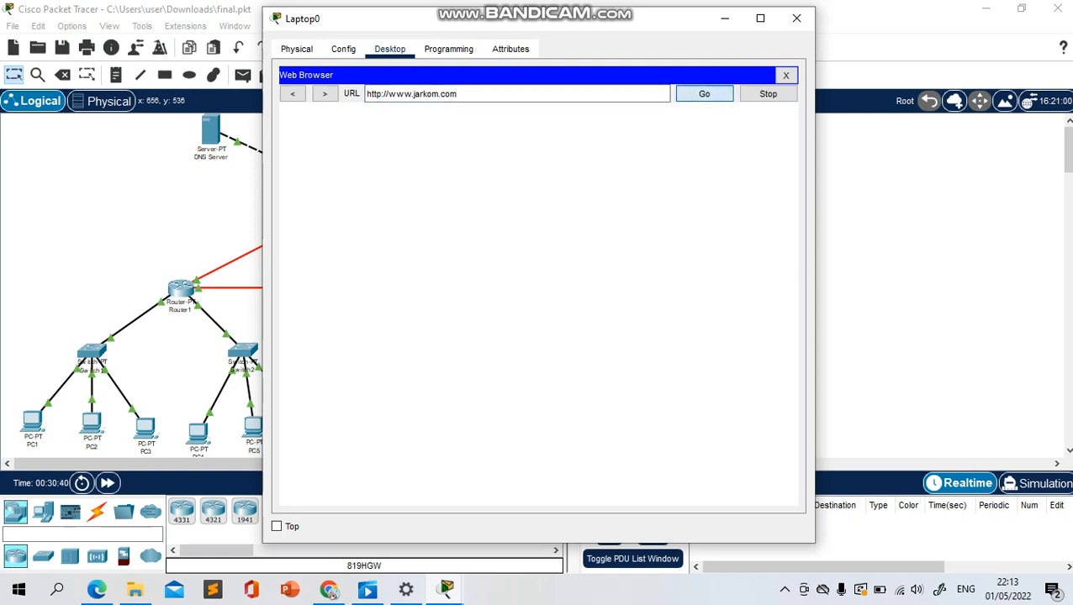
click(704, 94)
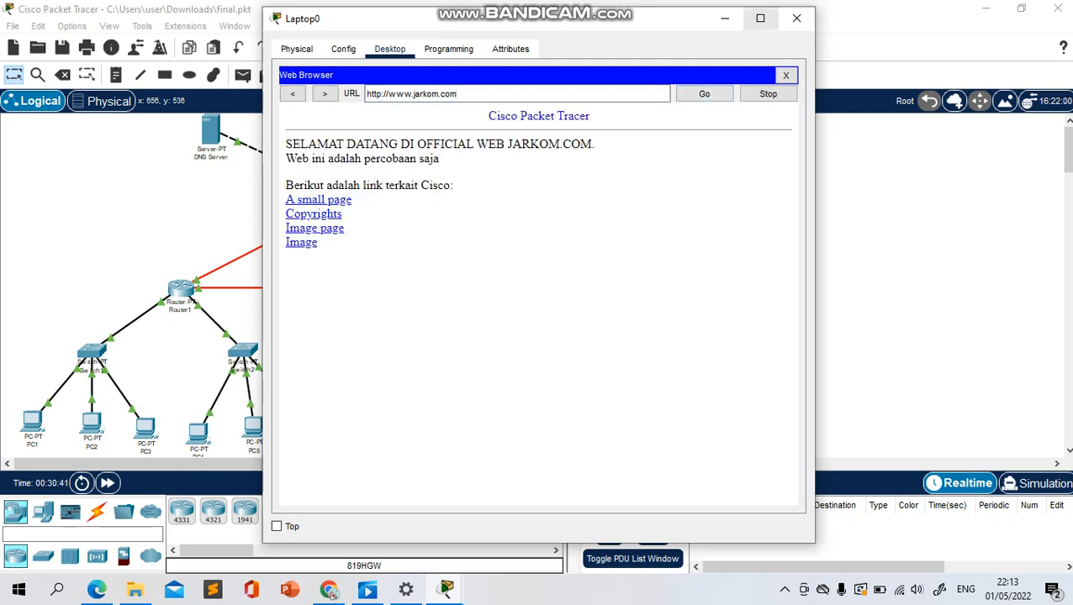
click(796, 18)
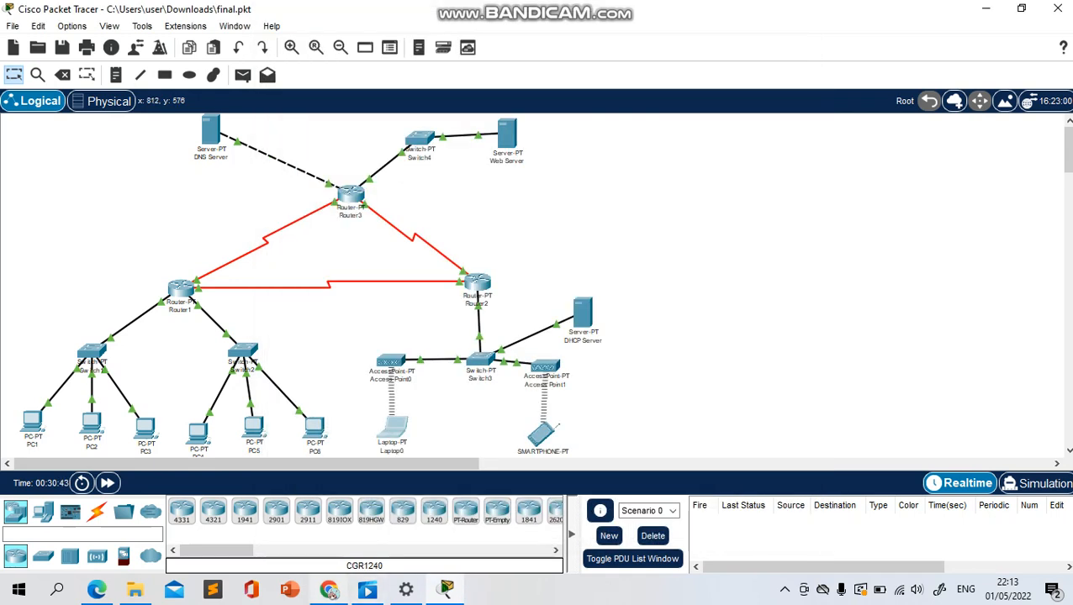
click(328, 589)
scroll(777, 315, down, 3)
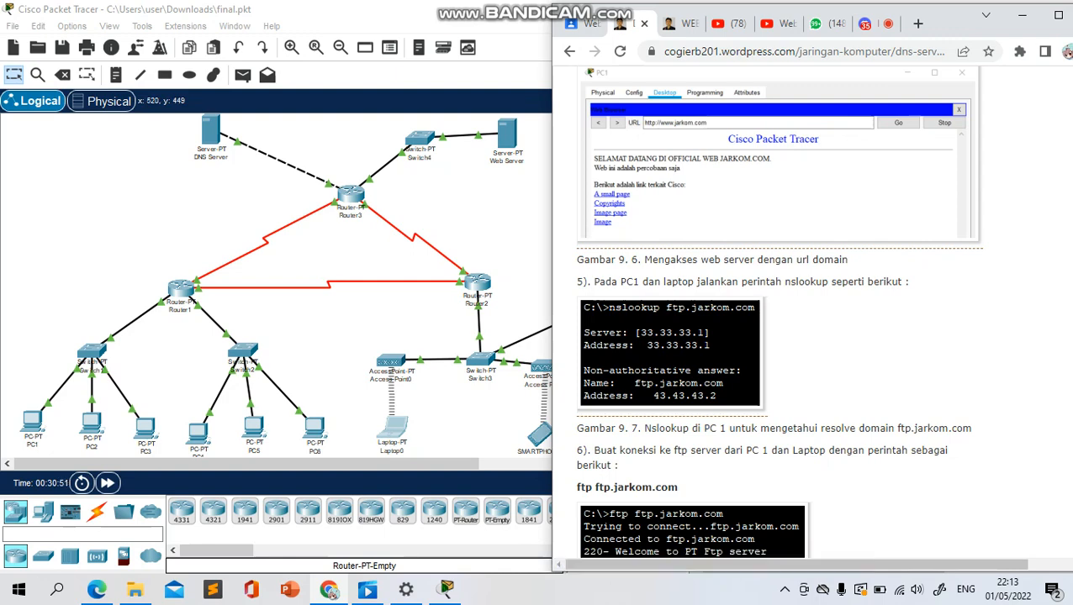
click(32, 422)
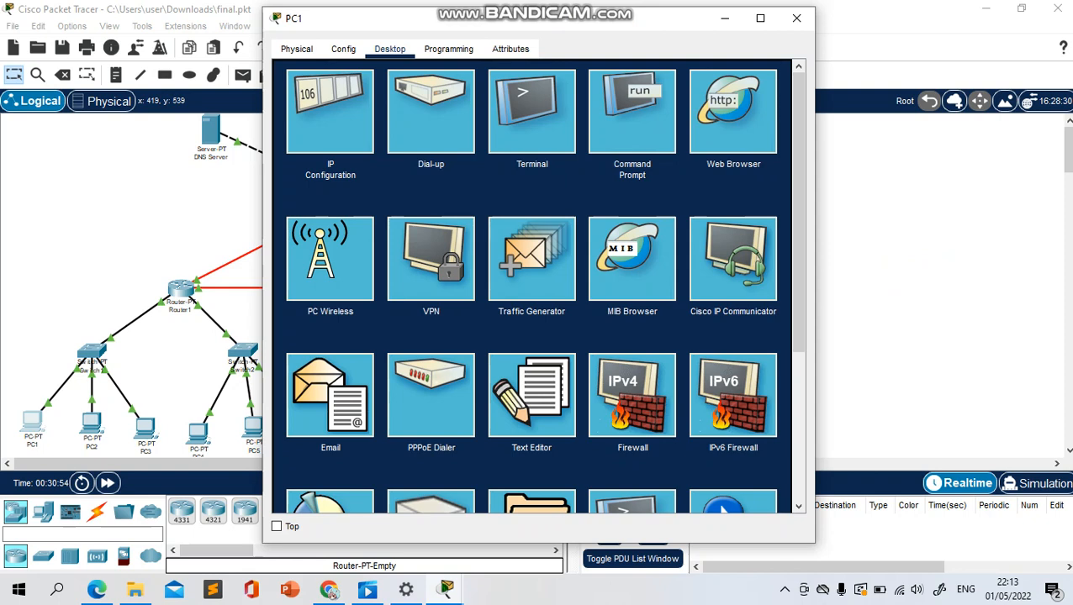
click(631, 111)
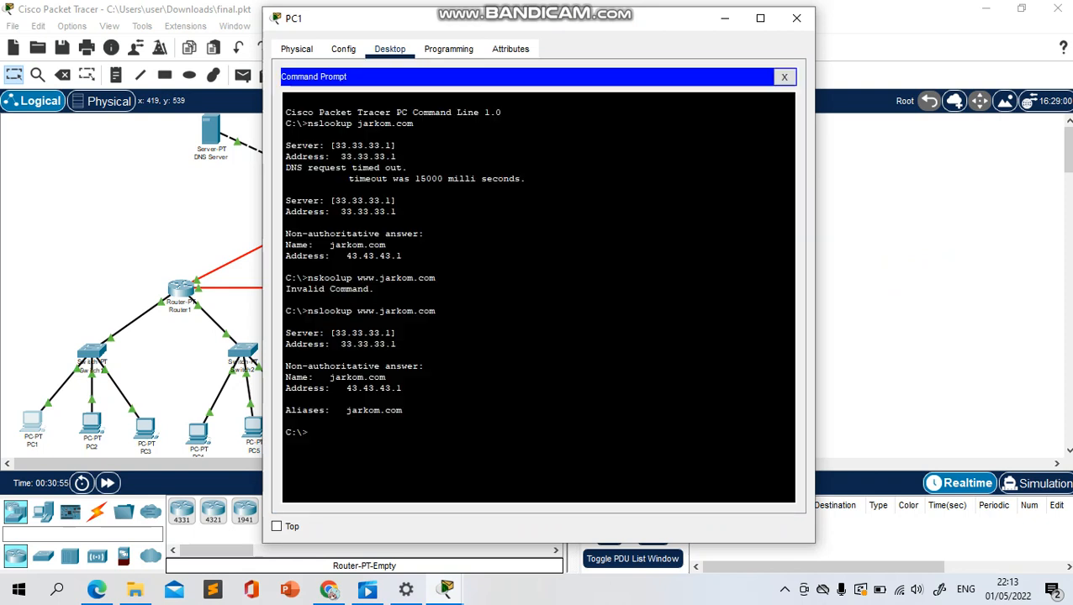
drag(631, 23, 448, 19)
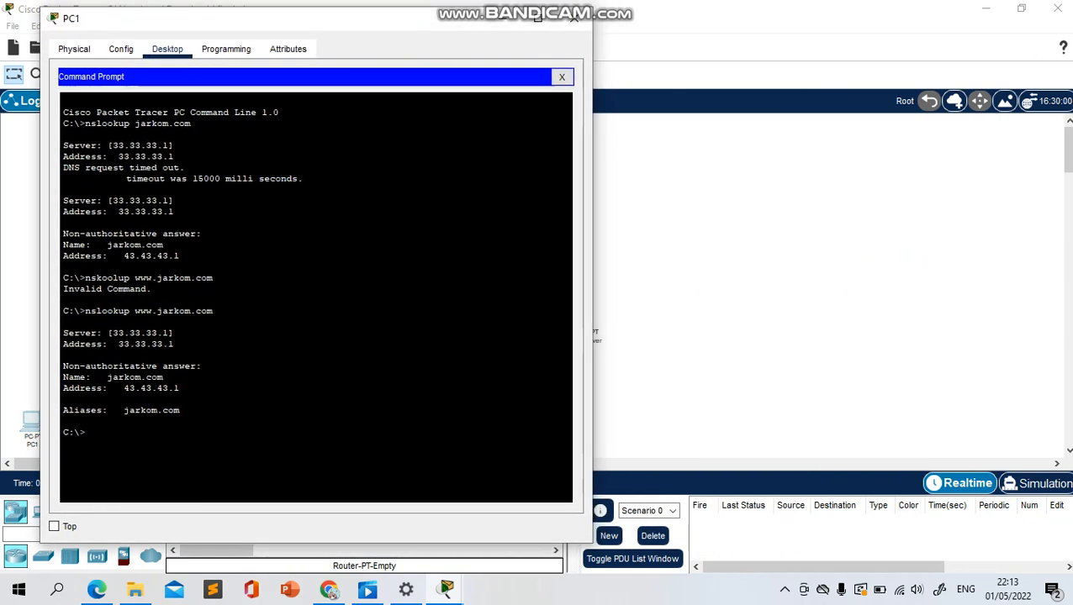
click(562, 77)
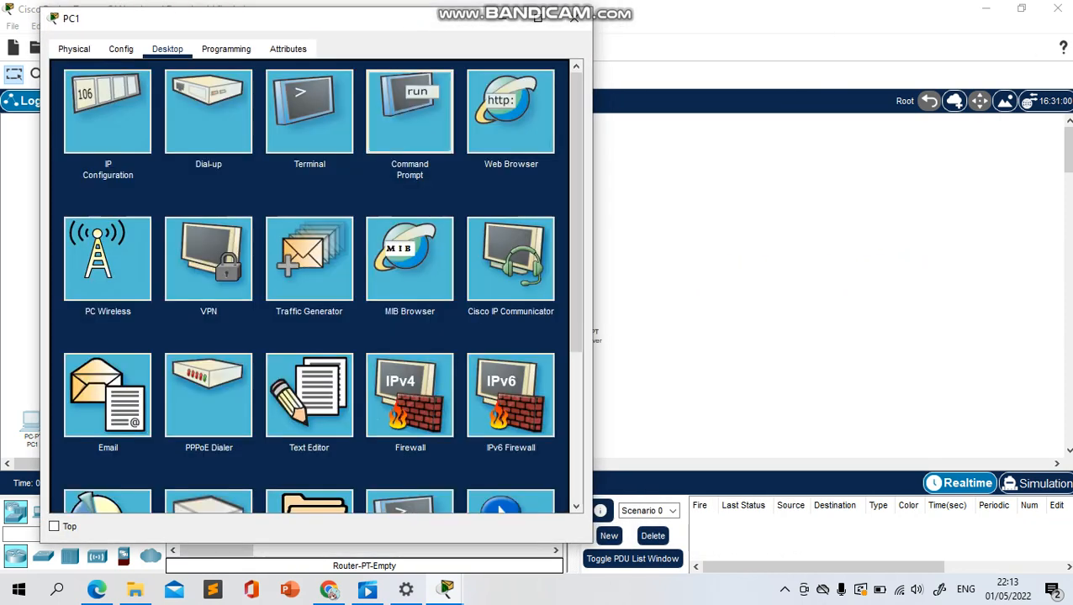
click(409, 112)
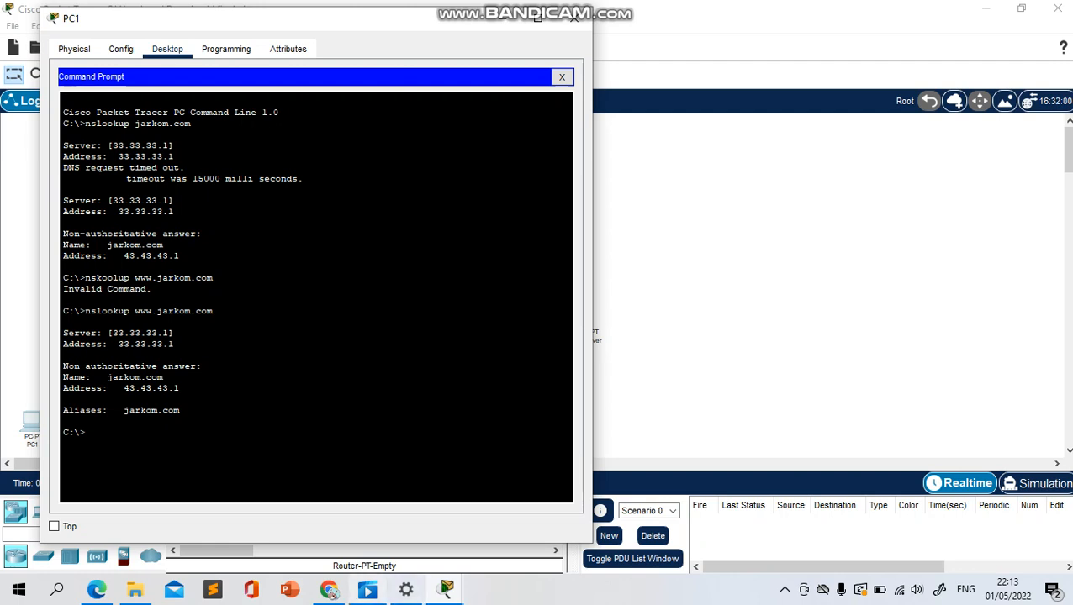
click(328, 590)
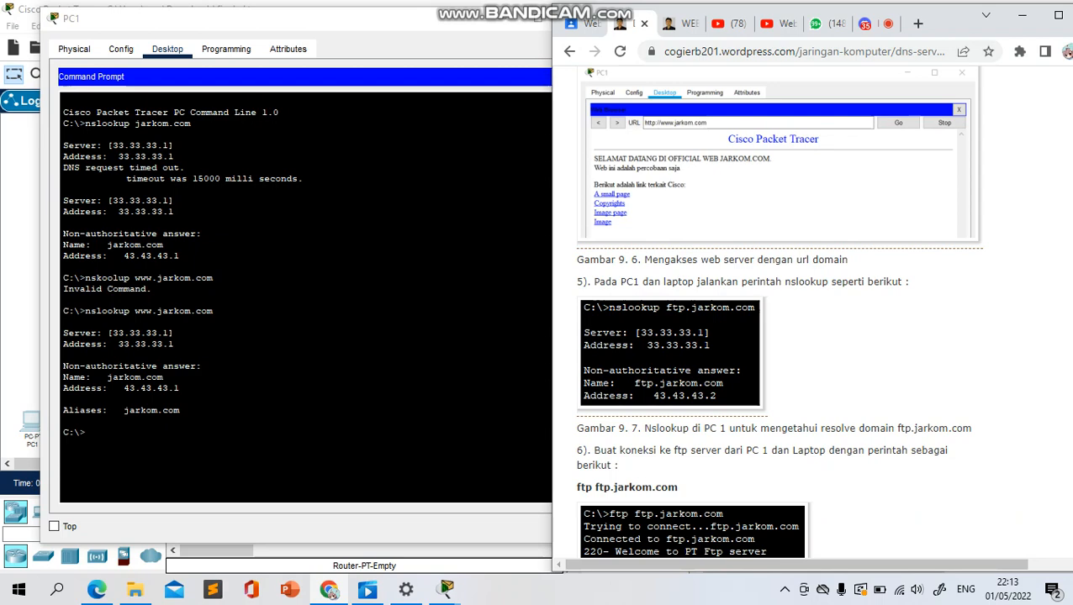
click(496, 20)
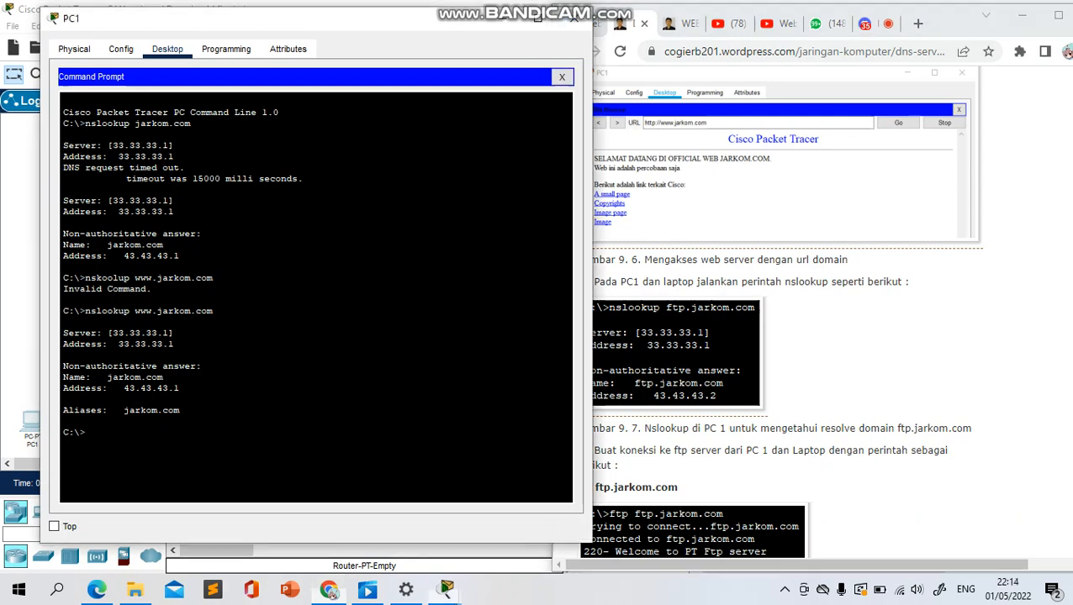
click(573, 19)
Review steps 5 and 6 of the article on nslookup and FTP access to ftp.jarkom.com, and return to Packet Tracer
scroll(777, 311, up, 3)
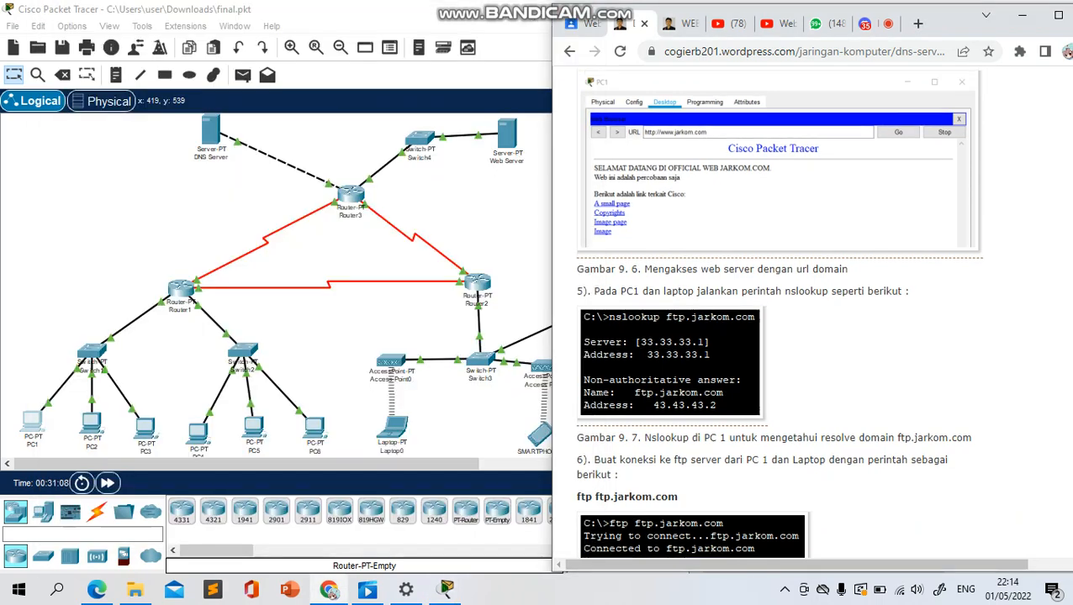
scroll(777, 311, down, 5)
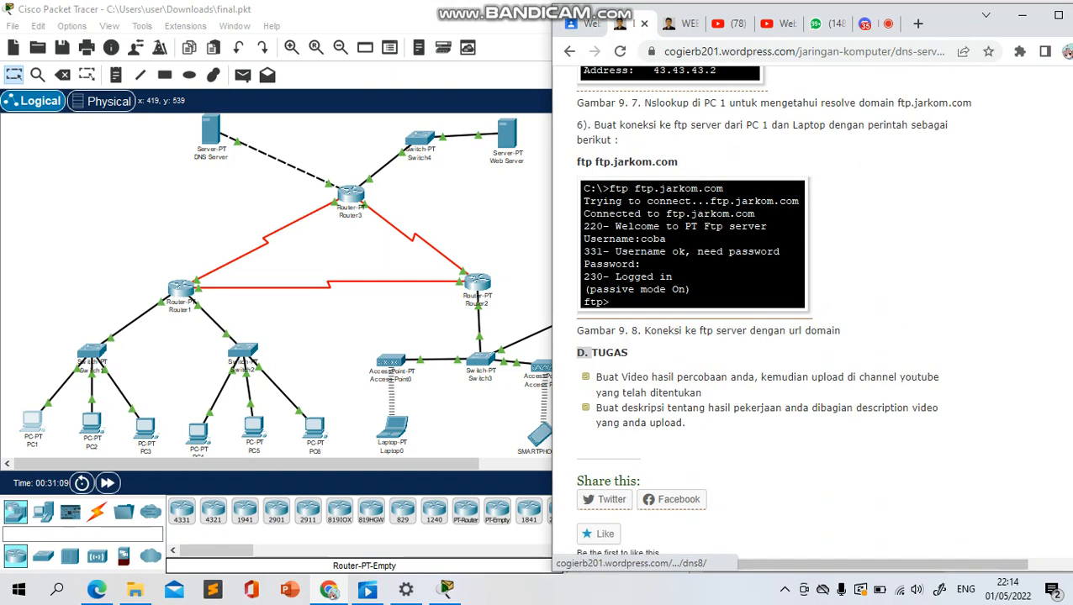
click(489, 30)
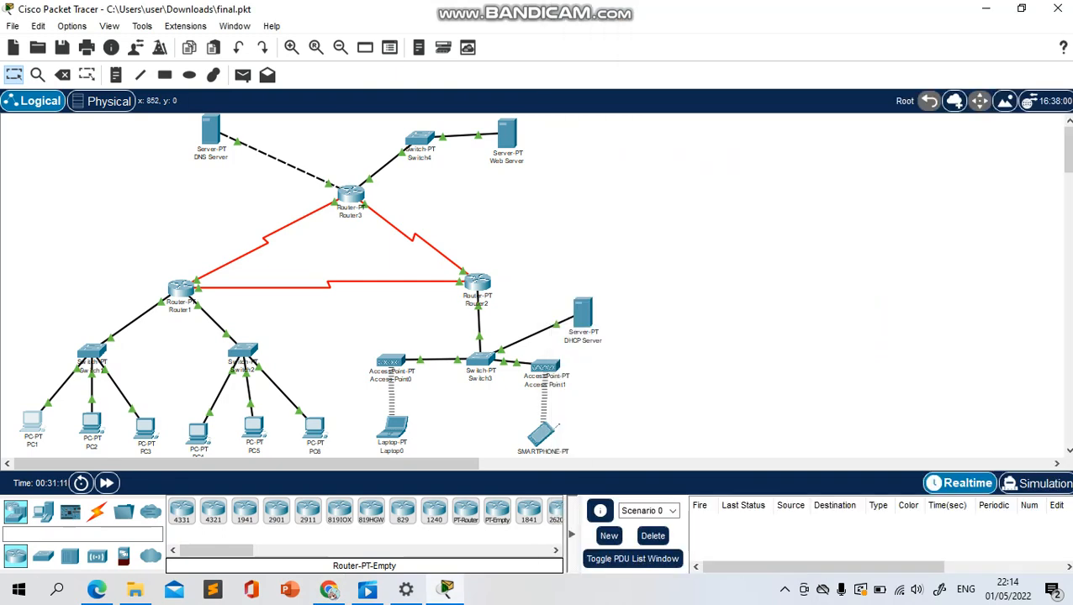